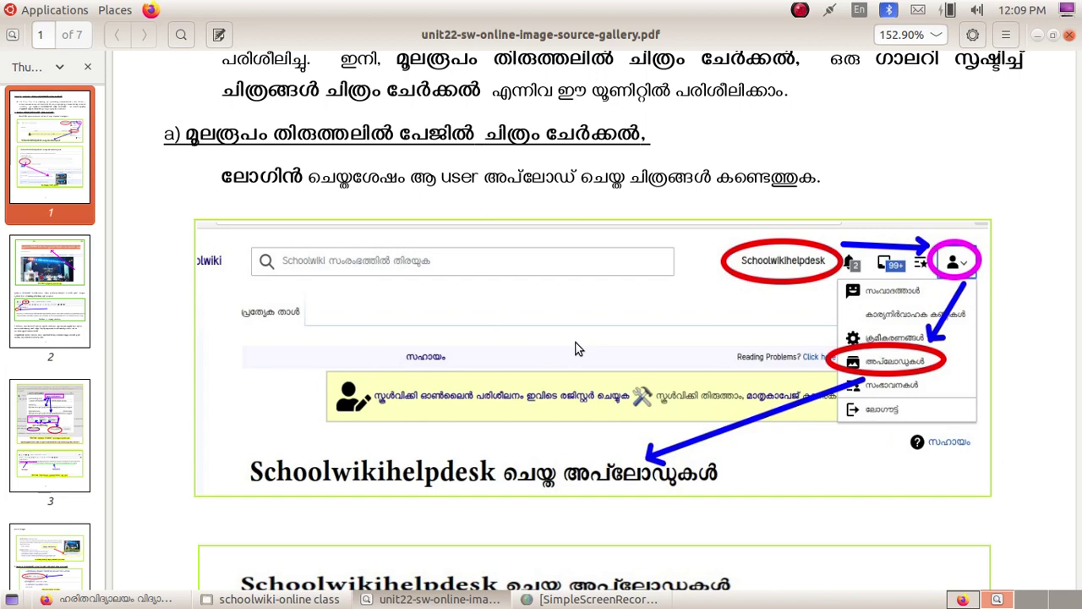
# Step: Scroll back and forth through the PDF guide's pages of upload screenshots
pyautogui.scroll(3, 575, 349)
pyautogui.scroll(2, 575, 348)
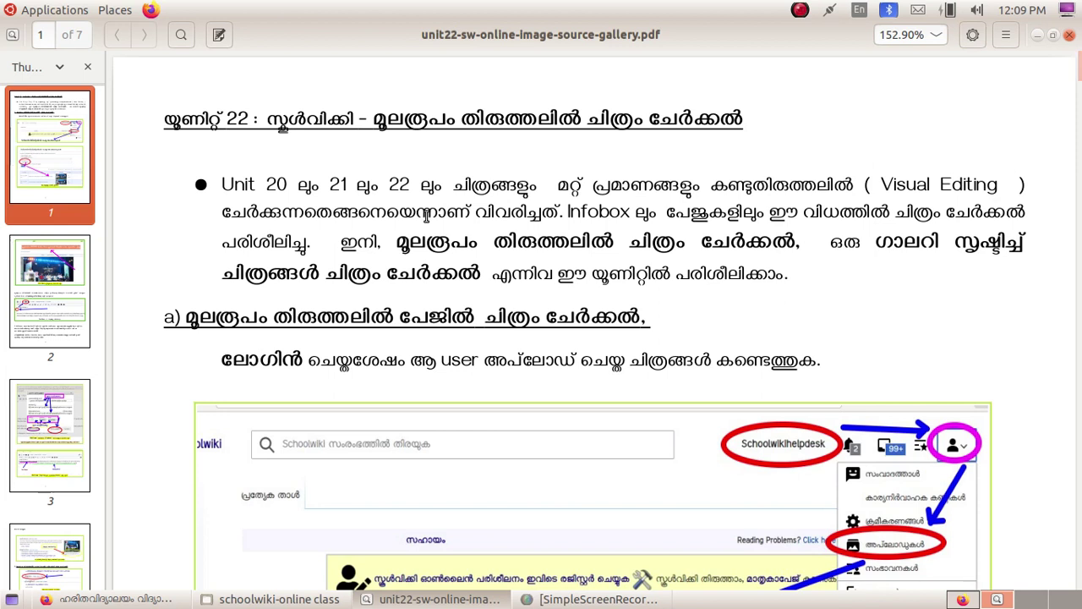
pyautogui.scroll(-2, 427, 217)
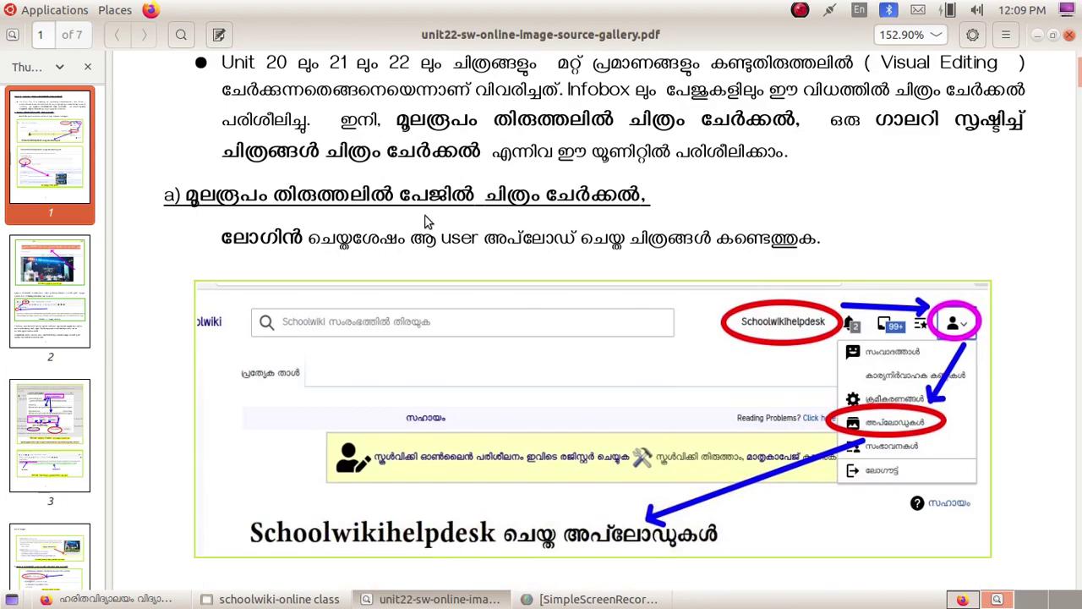
pyautogui.scroll(-1, 429, 222)
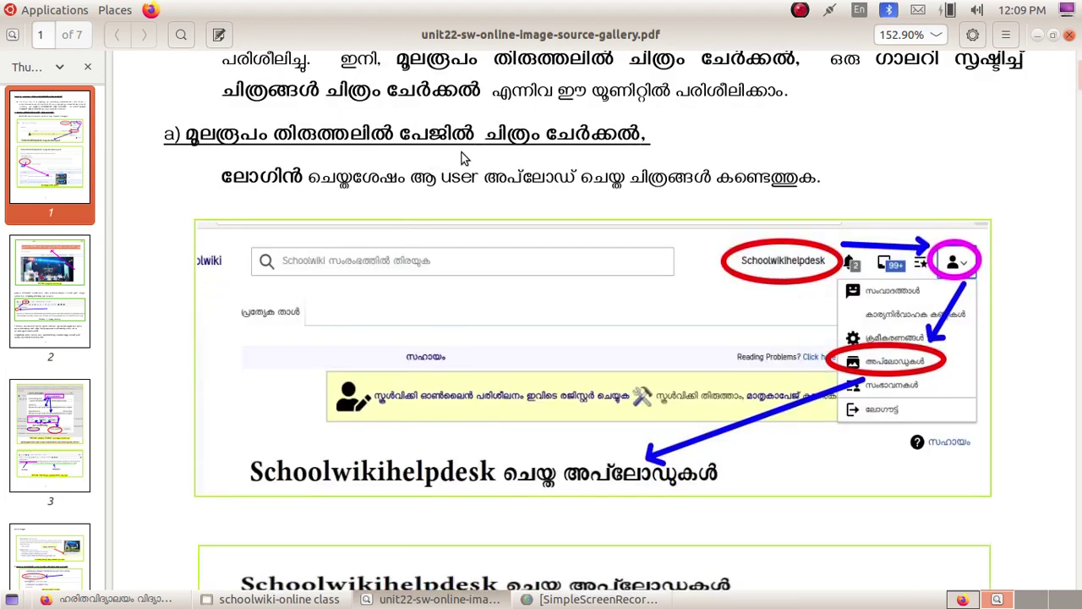
pyautogui.scroll(3, 462, 155)
pyautogui.scroll(-3, 679, 234)
pyautogui.scroll(-2, 808, 251)
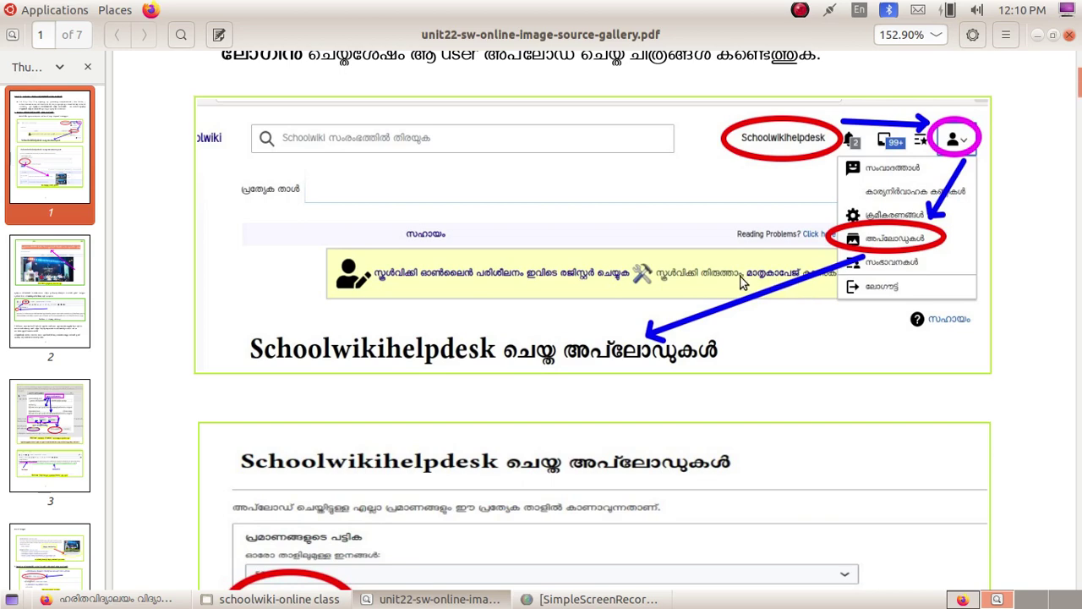
# Step: Scroll down to the uploads table screenshot, then go to the browser showing the Schoolwiki main page
pyautogui.scroll(3, 740, 282)
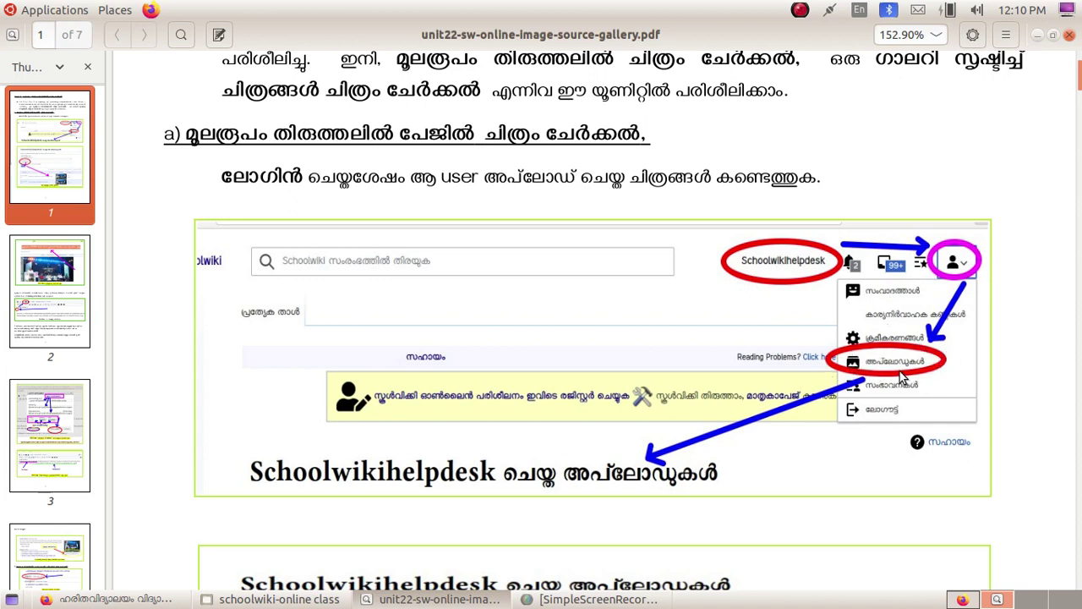
pyautogui.scroll(-3, 900, 369)
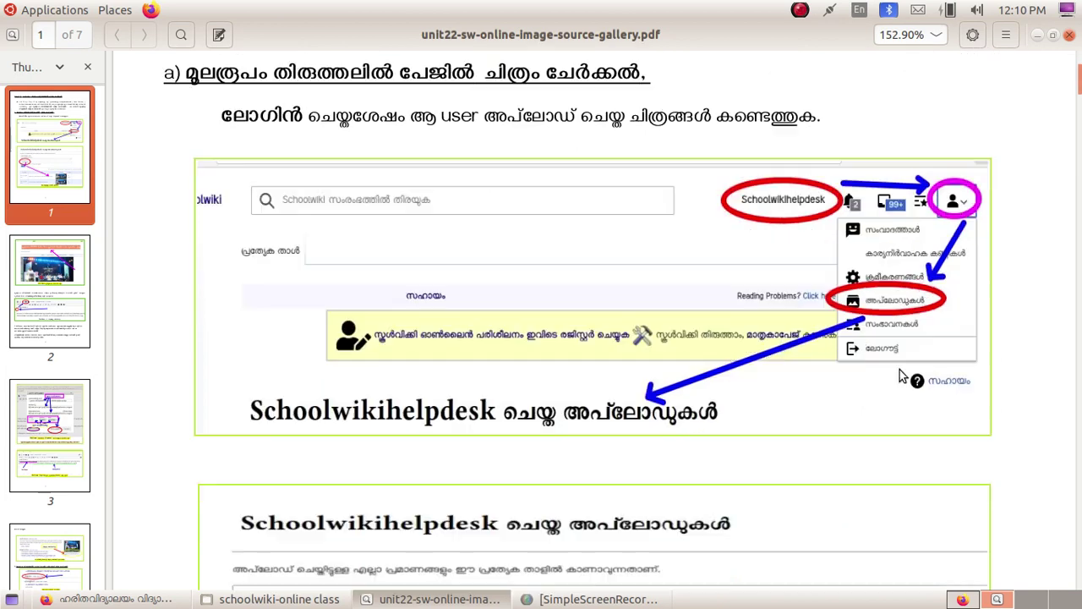
pyautogui.scroll(-3, 900, 372)
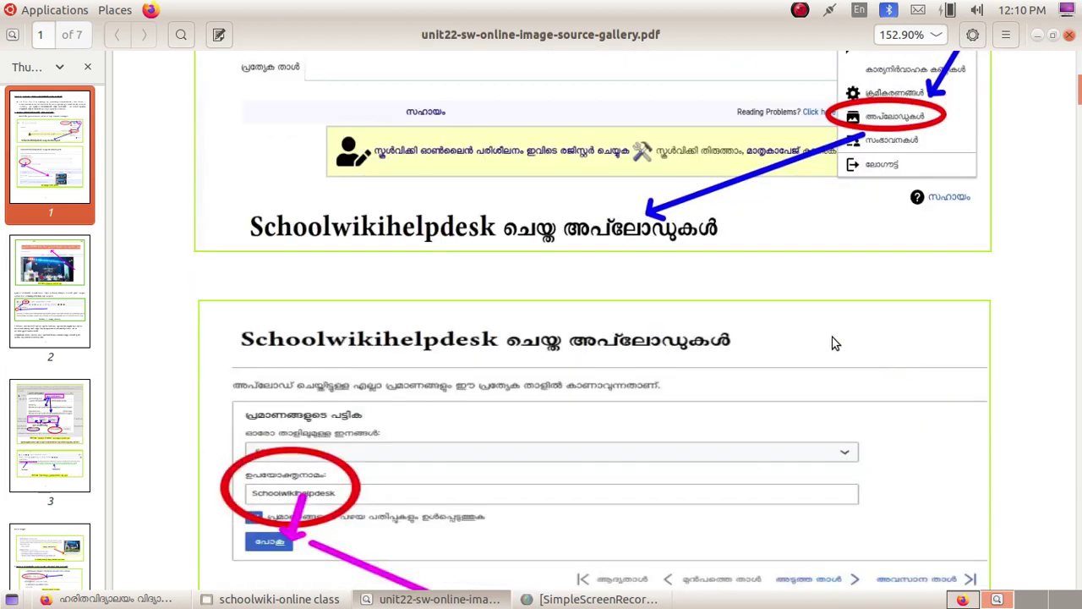
pyautogui.scroll(-3, 476, 281)
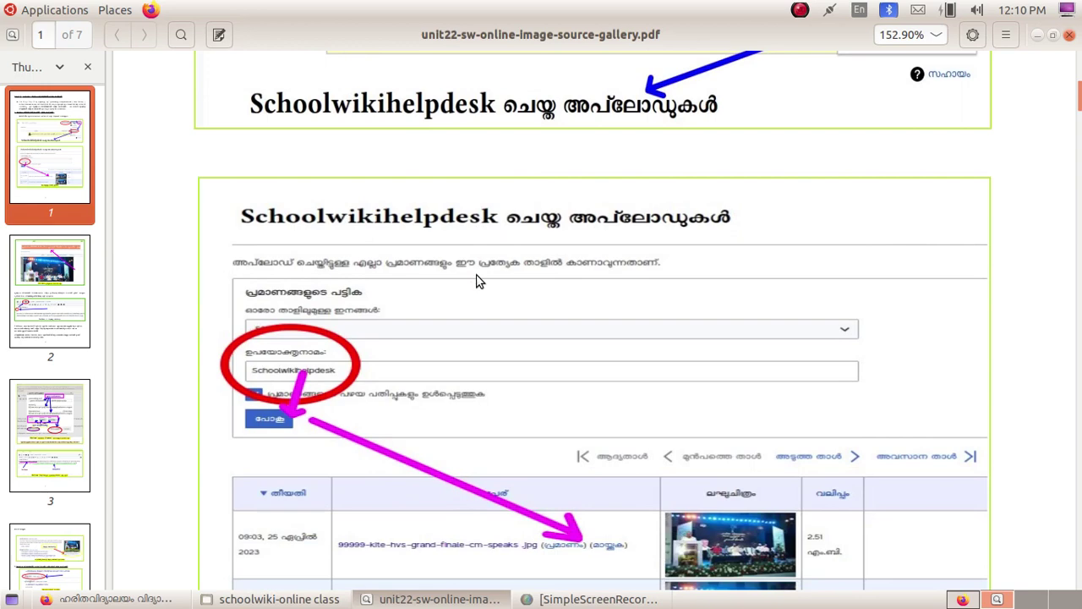
pyautogui.scroll(-3, 476, 282)
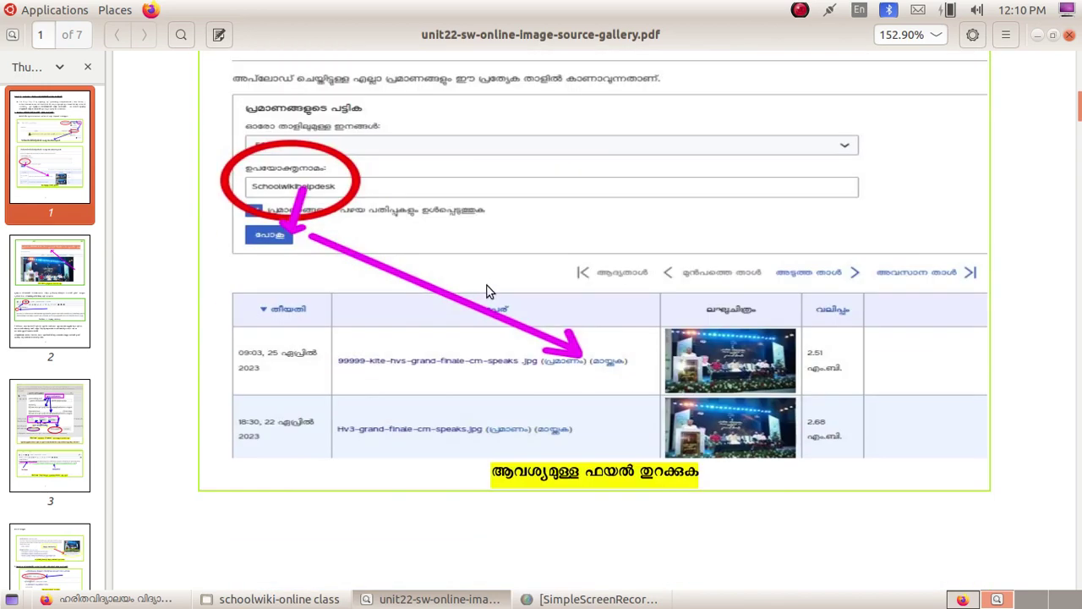
pyautogui.click(962, 600)
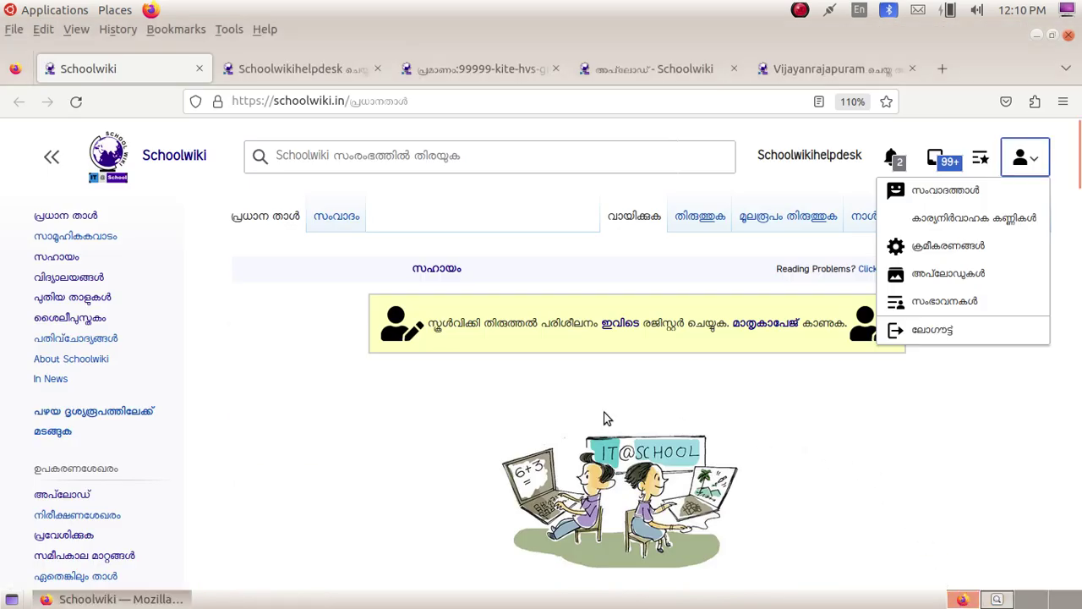
# Step: Choose Uploads from the account menu, then switch to the tab already listing uploaded files
pyautogui.click(478, 402)
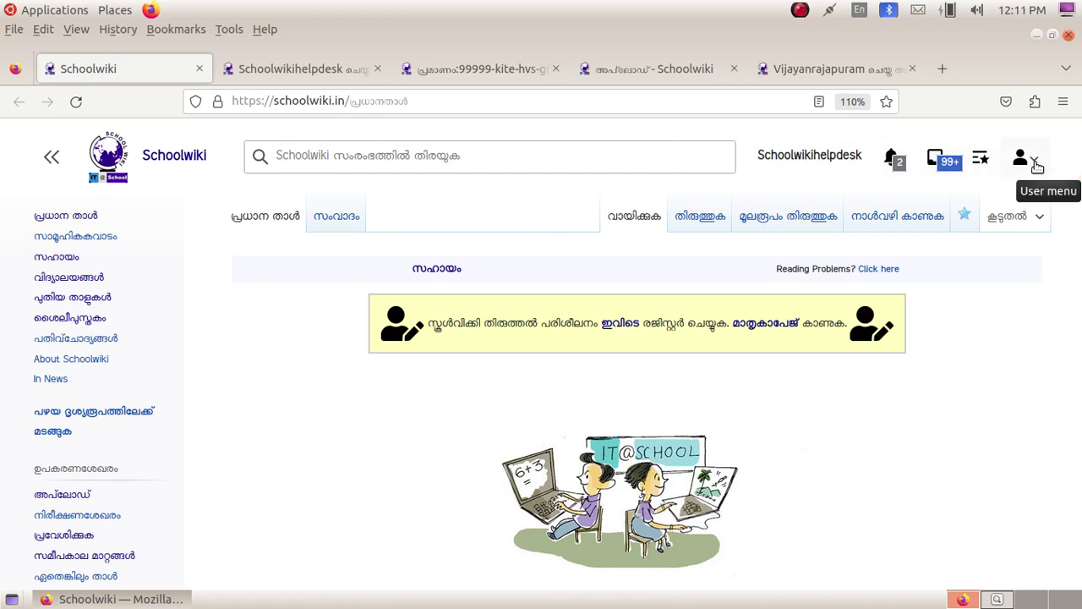
pyautogui.click(1037, 166)
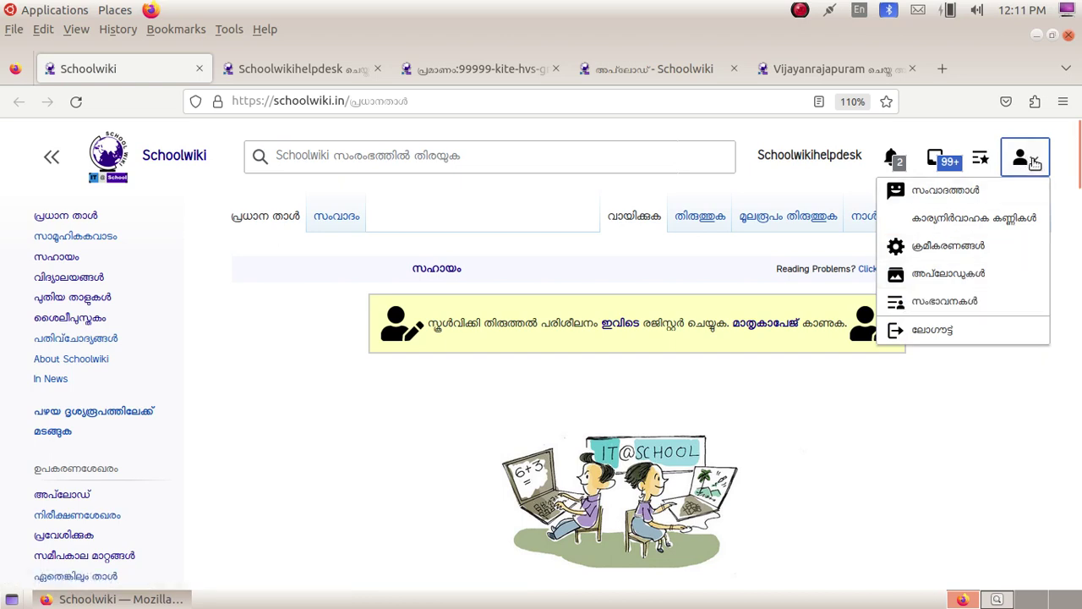
pyautogui.click(1035, 162)
pyautogui.click(1035, 163)
pyautogui.click(964, 275)
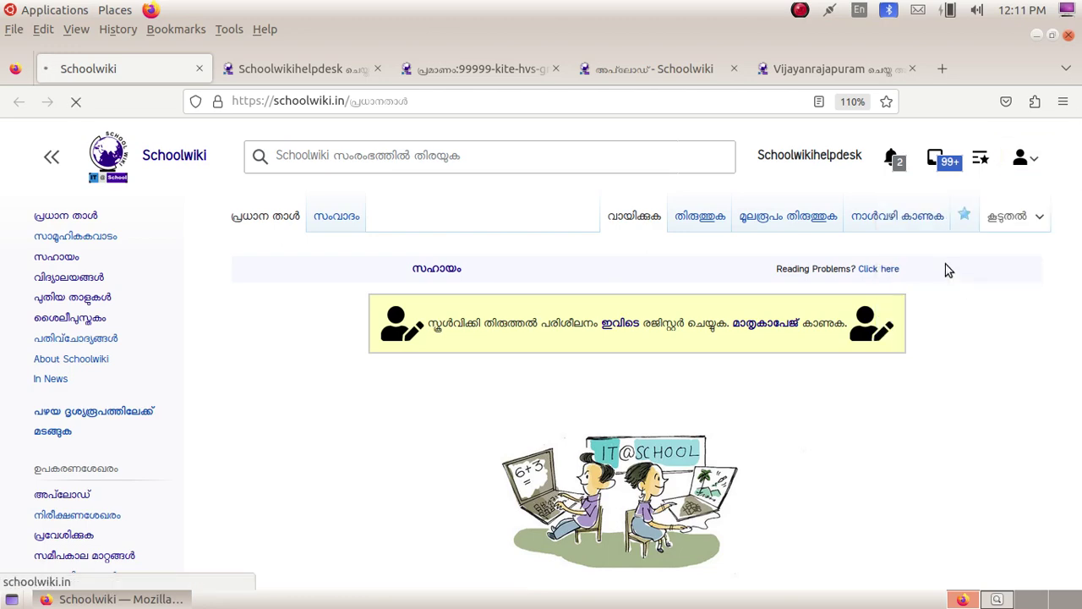
pyautogui.click(292, 68)
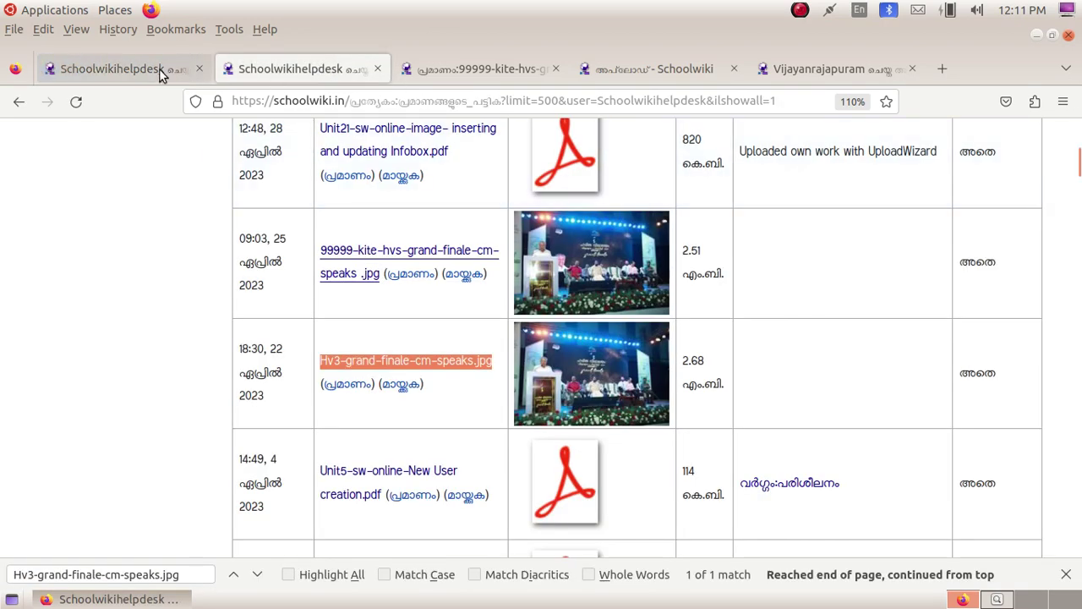
# Step: Set the uploads list to show 500 files per page and apply it
pyautogui.click(159, 69)
pyautogui.scroll(-4, 527, 295)
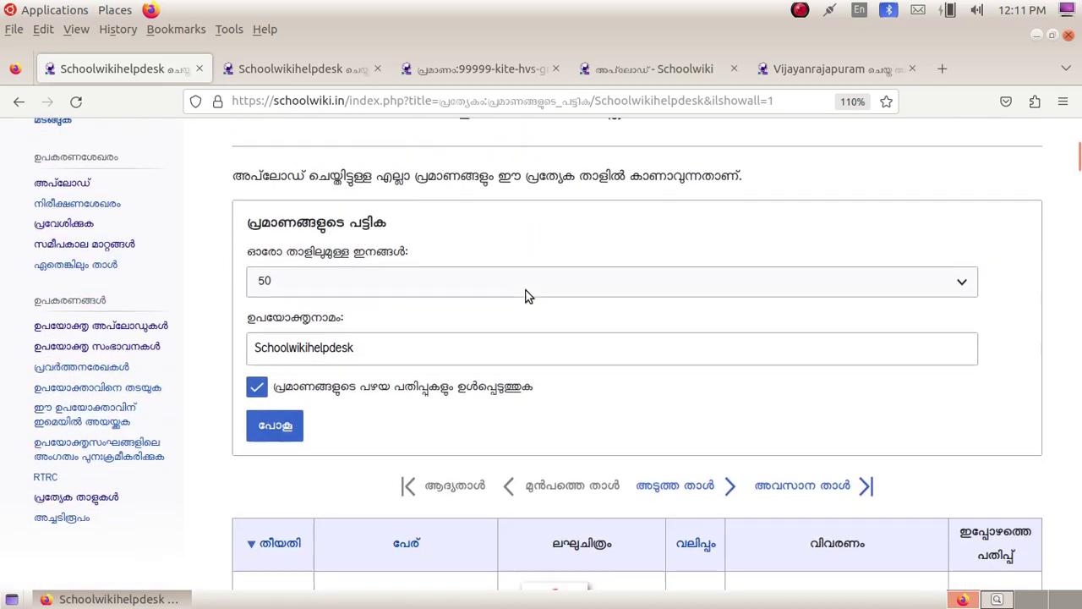
pyautogui.scroll(2, 526, 295)
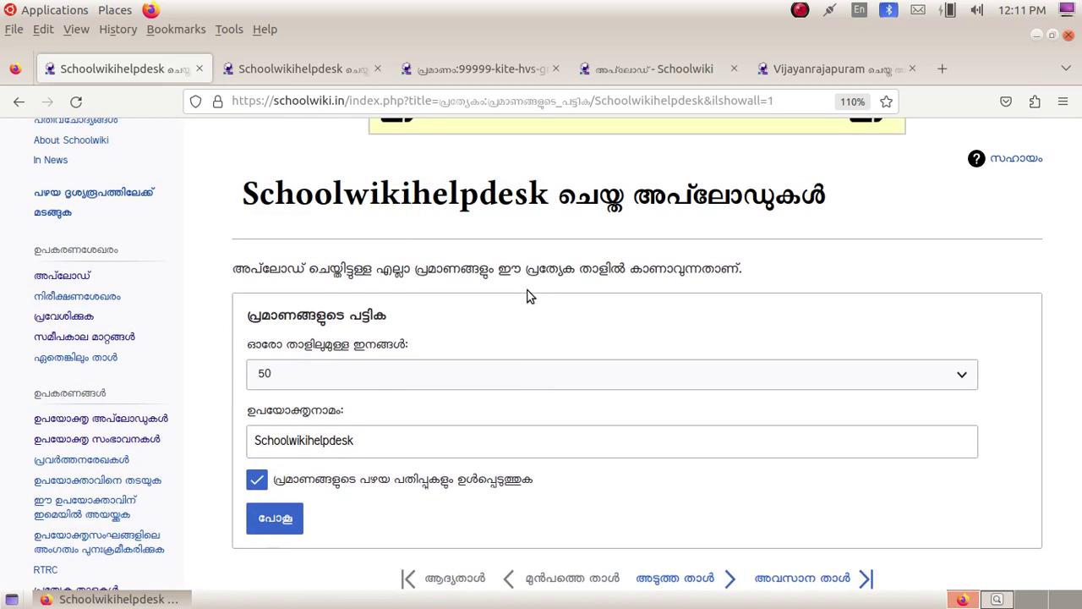
pyautogui.scroll(-2, 362, 382)
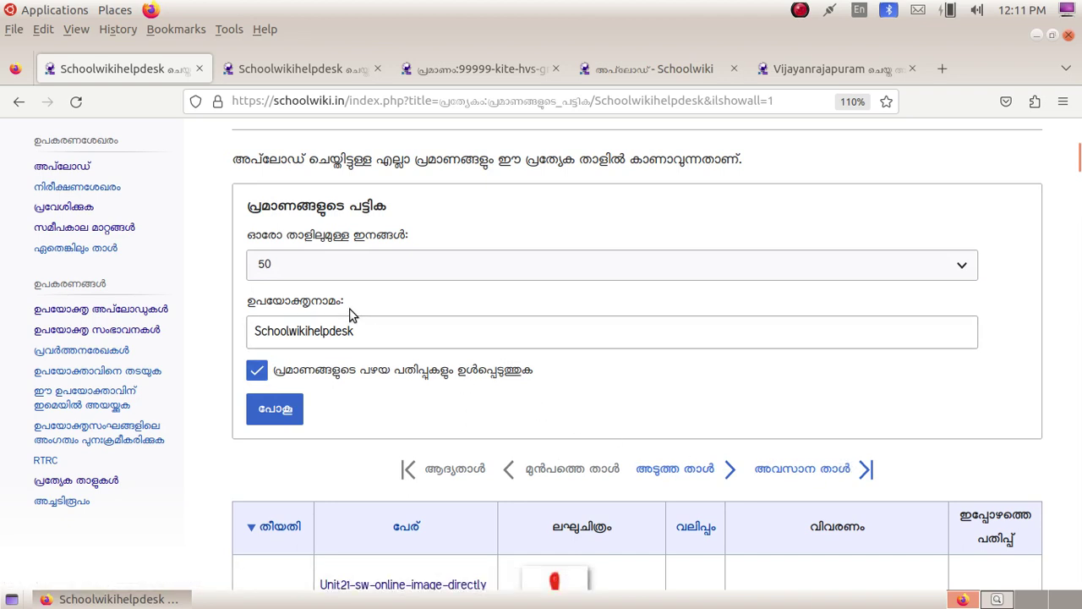
pyautogui.click(331, 266)
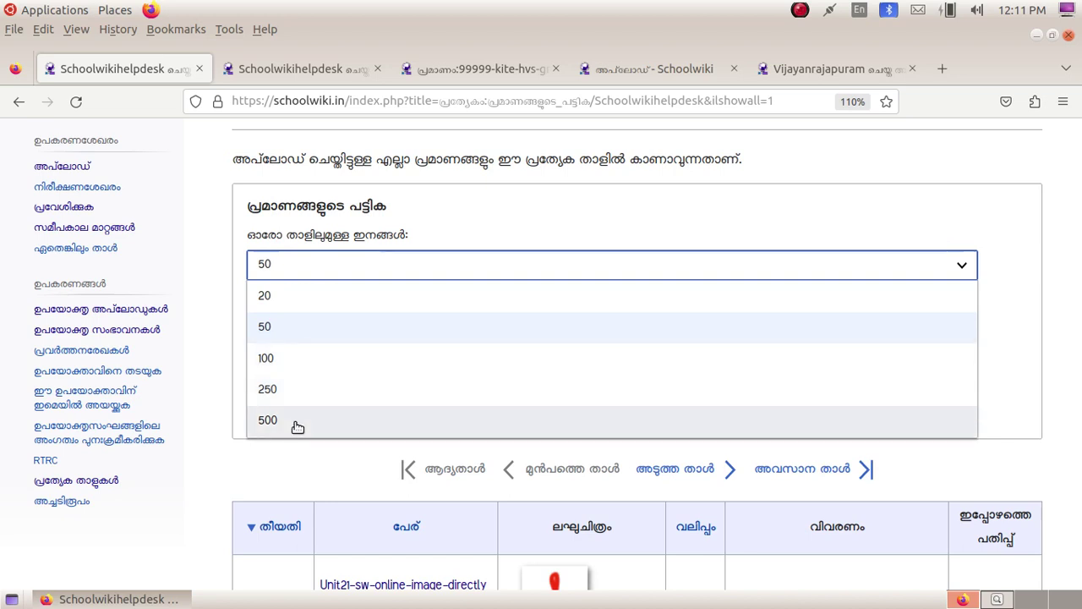
pyautogui.click(269, 420)
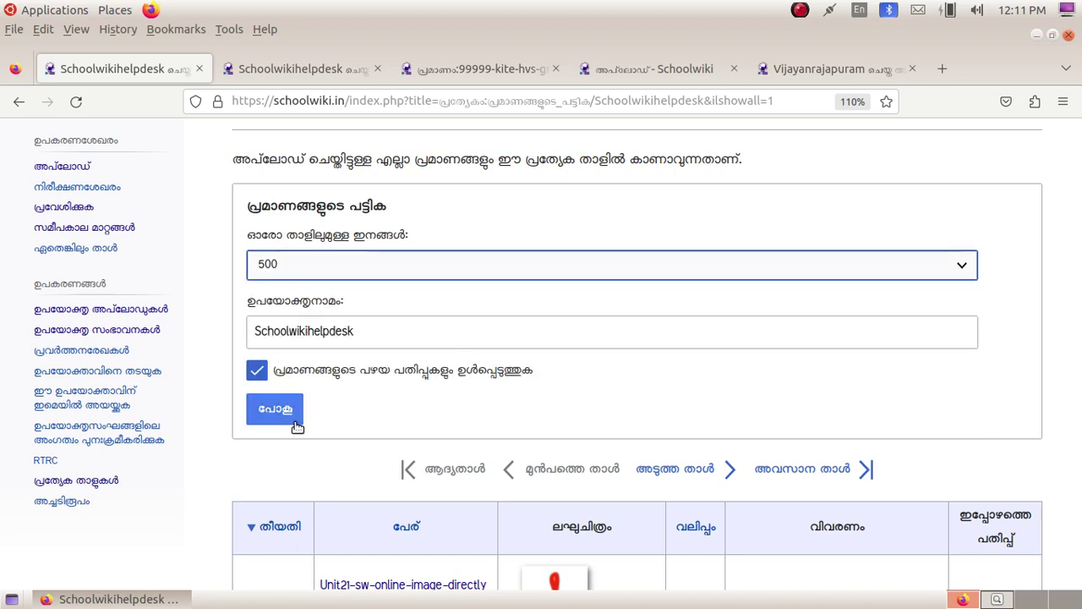
pyautogui.click(280, 413)
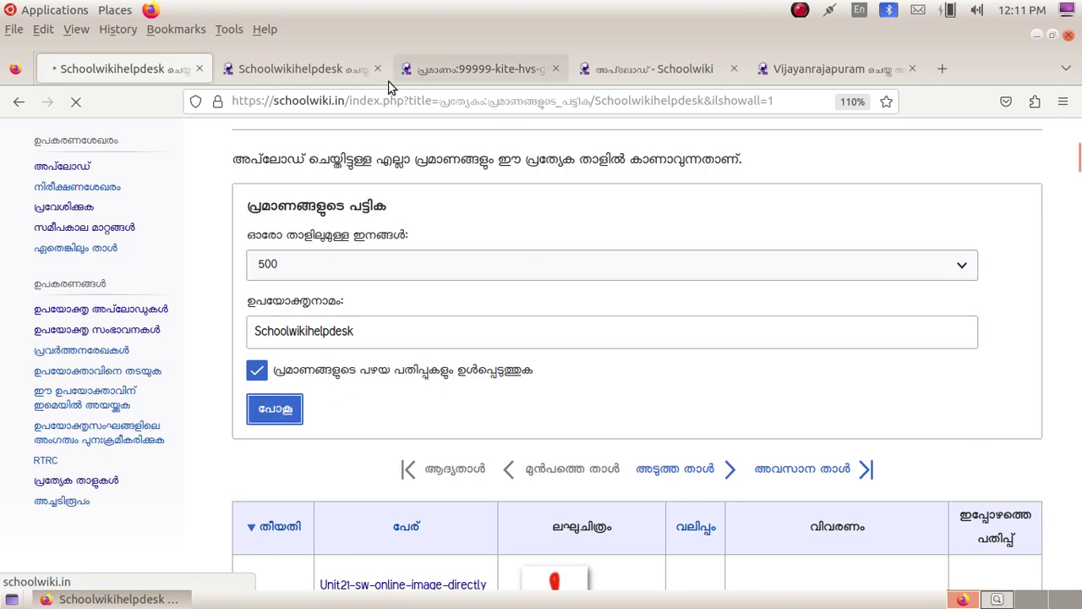
# Step: In the full uploads list tab, jump to the Hv3-grand-finale-cm-speaks.jpg match
pyautogui.click(318, 69)
pyautogui.scroll(15, 394, 221)
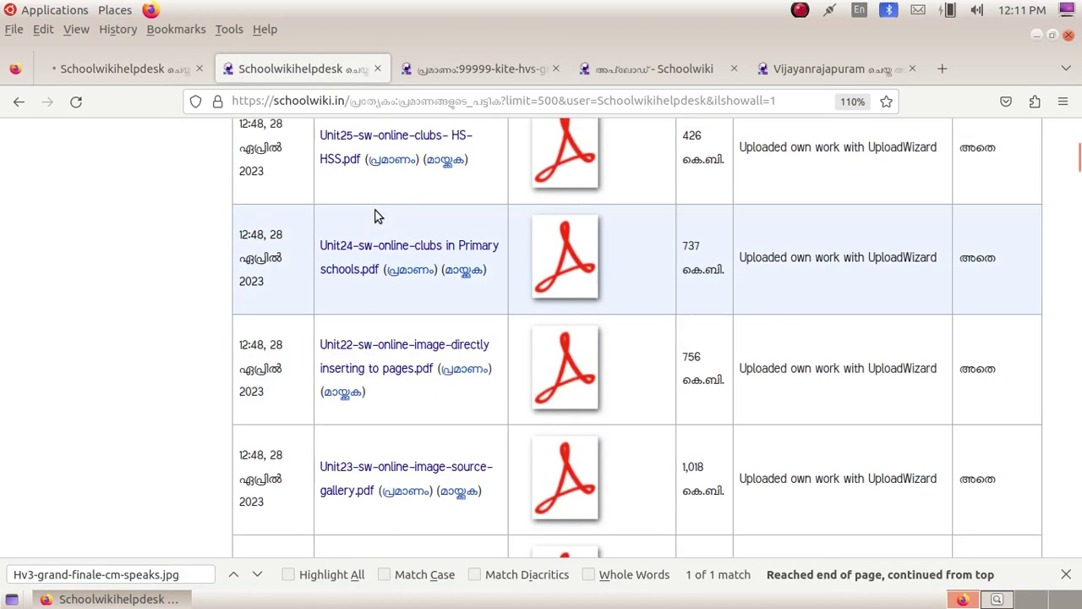
pyautogui.scroll(-15, 354, 197)
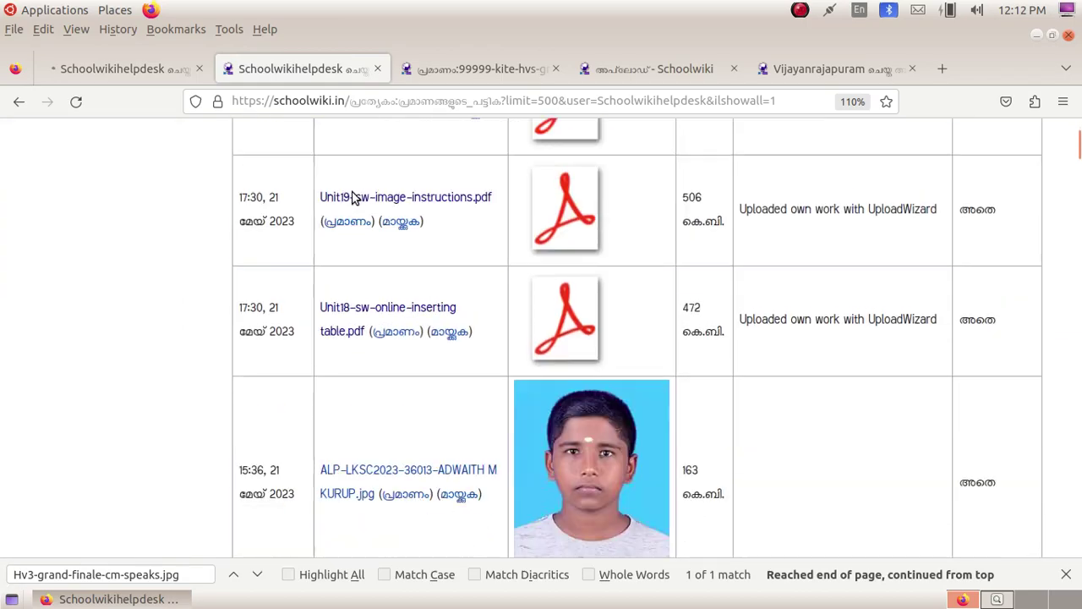
pyautogui.press('Return')
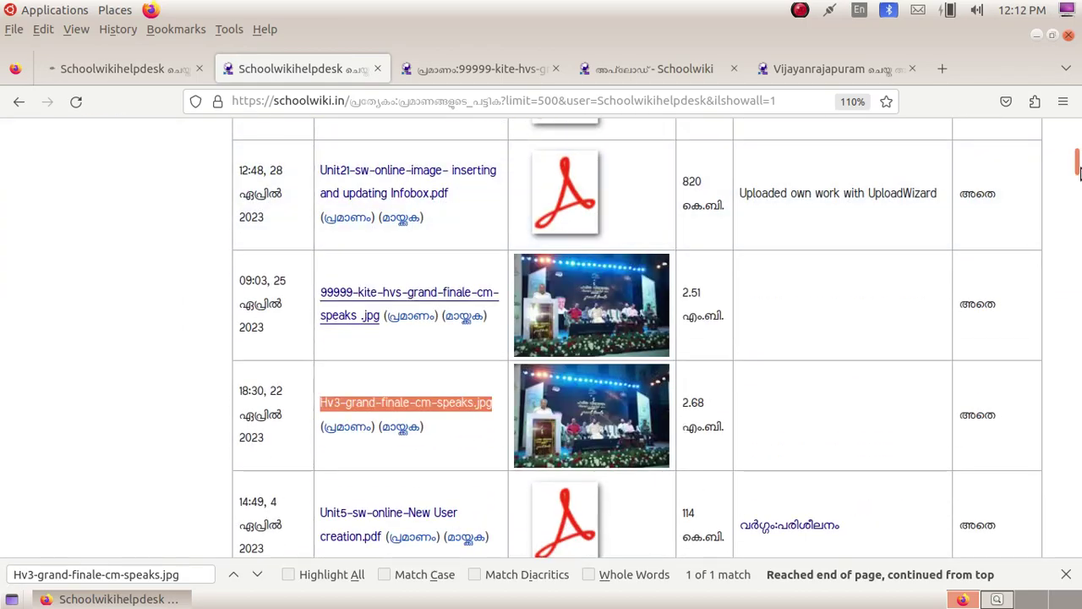
pyautogui.moveTo(1074, 165); pyautogui.dragTo(1062, 144)
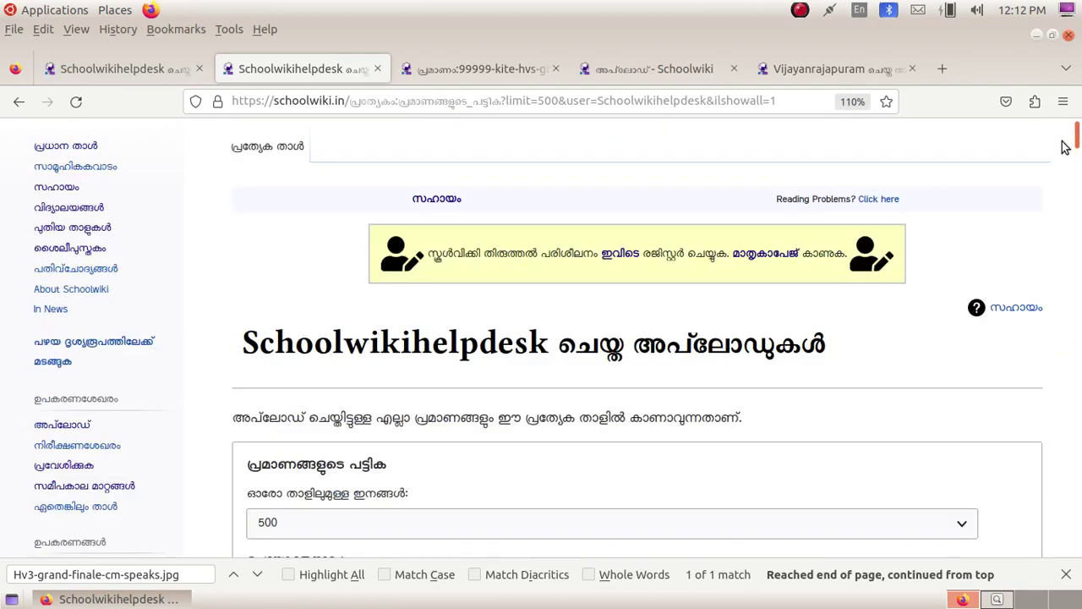
pyautogui.scroll(-15, 613, 366)
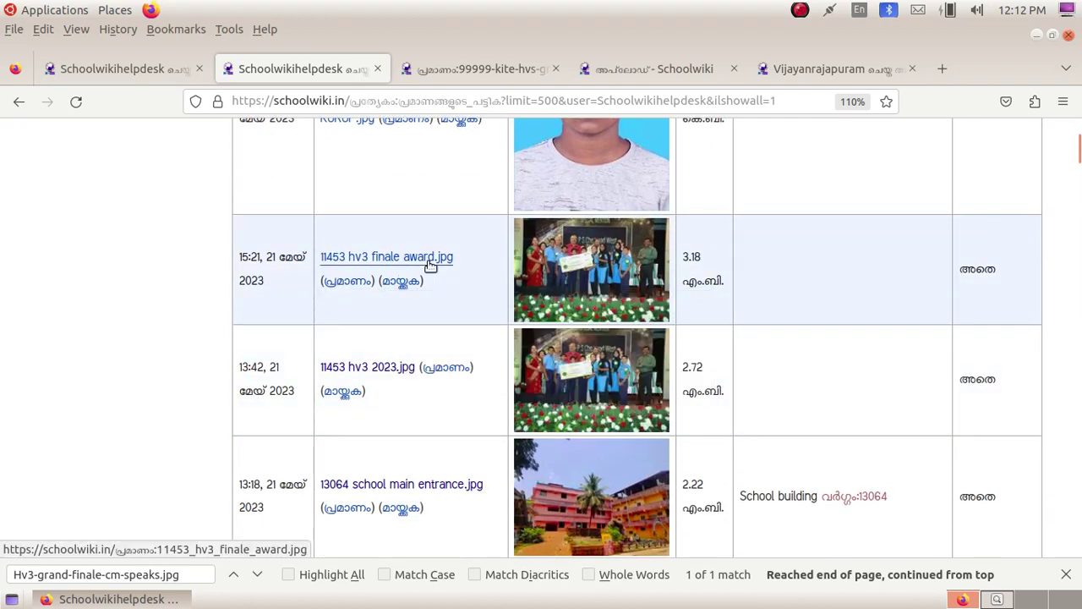
pyautogui.moveTo(430, 265)
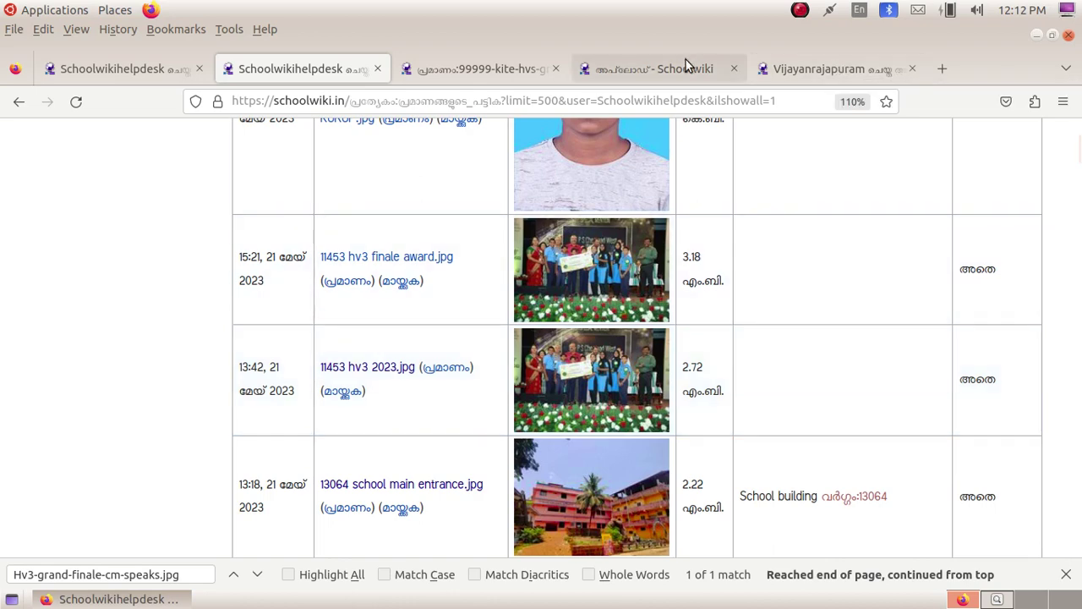
# Step: Switch to the Special:Upload tab and read through its guidelines for acceptable images
pyautogui.click(837, 70)
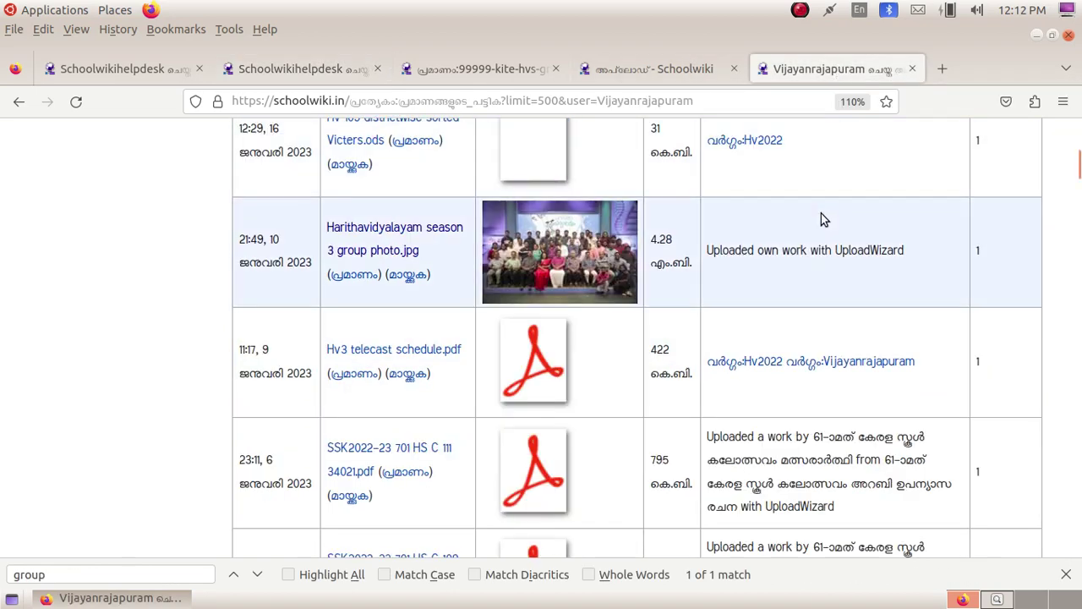
pyautogui.scroll(10, 821, 218)
pyautogui.click(682, 69)
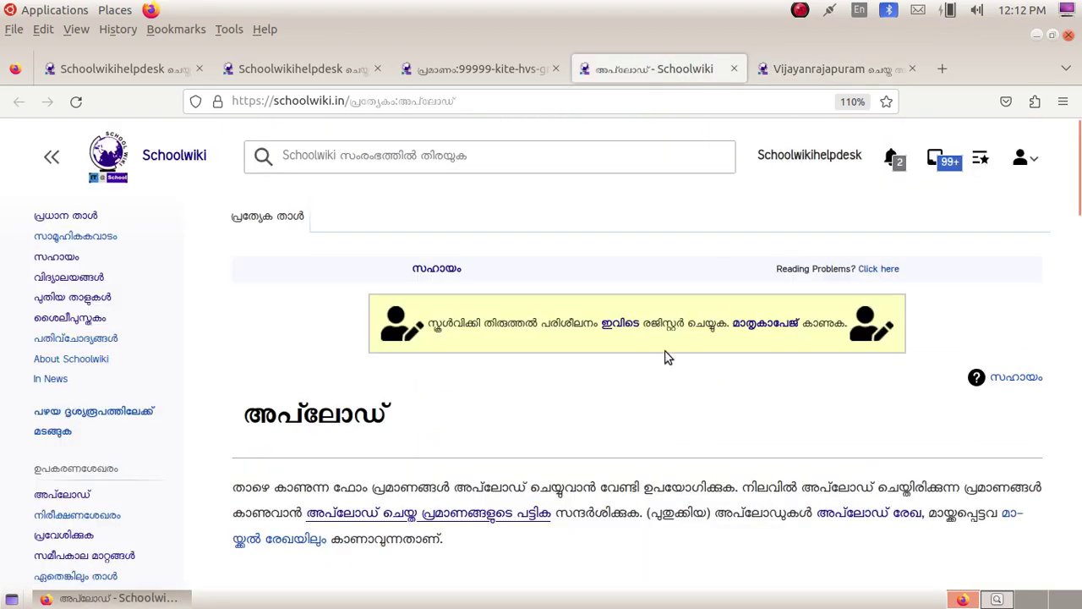
pyautogui.scroll(-5, 665, 355)
pyautogui.scroll(5, 657, 353)
pyautogui.scroll(-1, 510, 326)
pyautogui.scroll(-3, 510, 326)
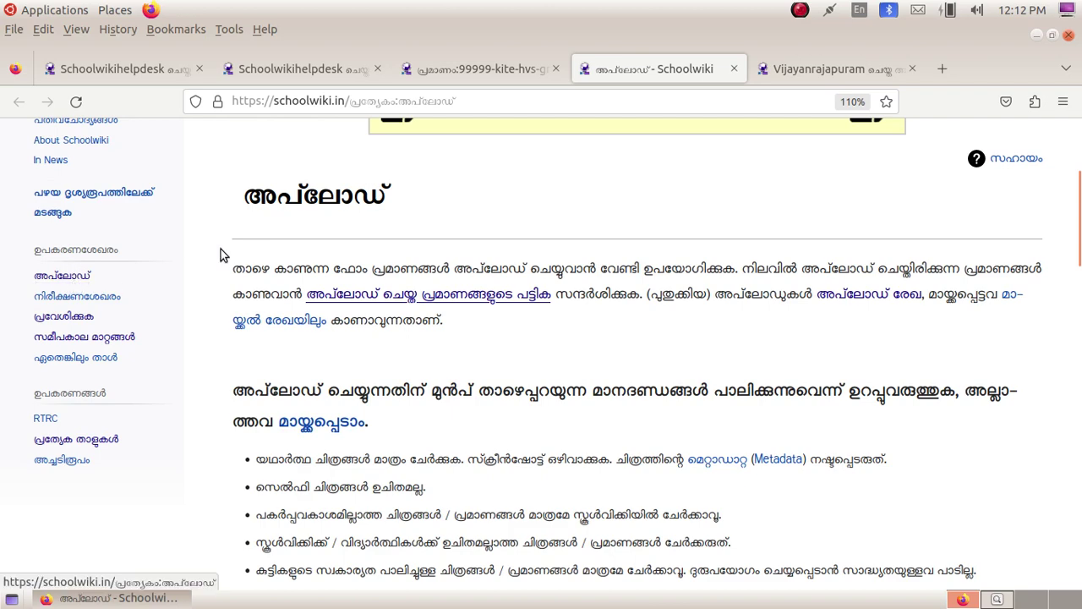
pyautogui.scroll(3, 223, 254)
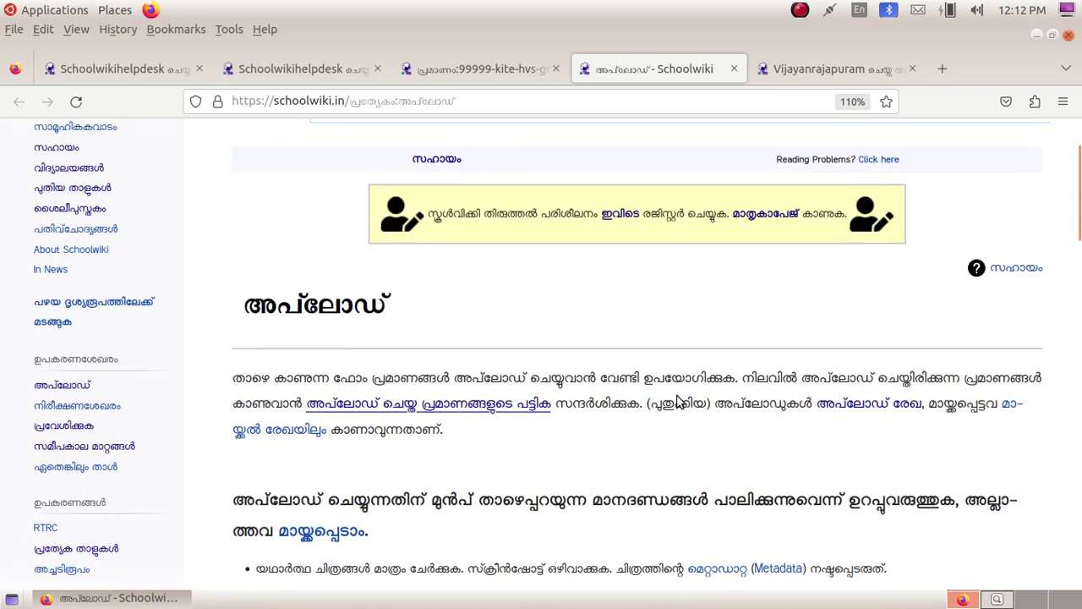
pyautogui.scroll(-3, 686, 402)
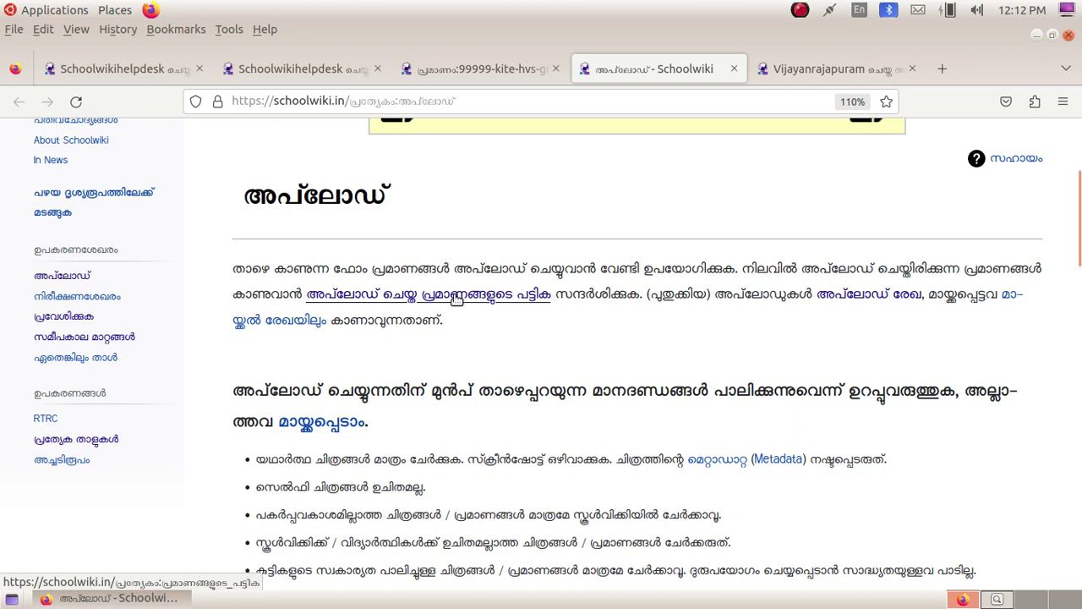
# Step: Open the list of uploaded files from the upload page
pyautogui.click(457, 301)
pyautogui.scroll(-5, 457, 301)
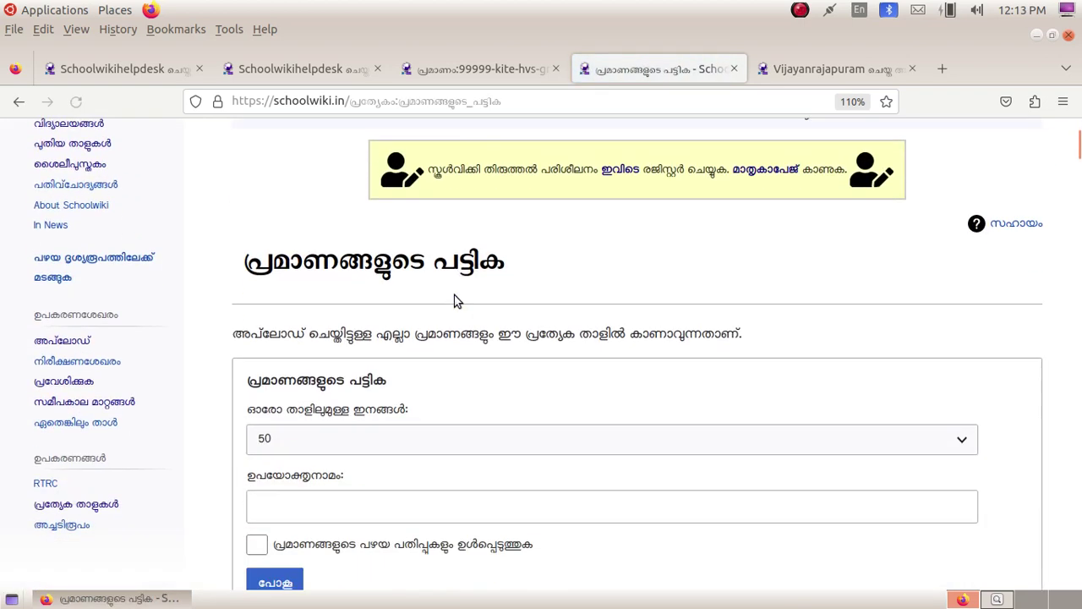
pyautogui.scroll(3, 454, 301)
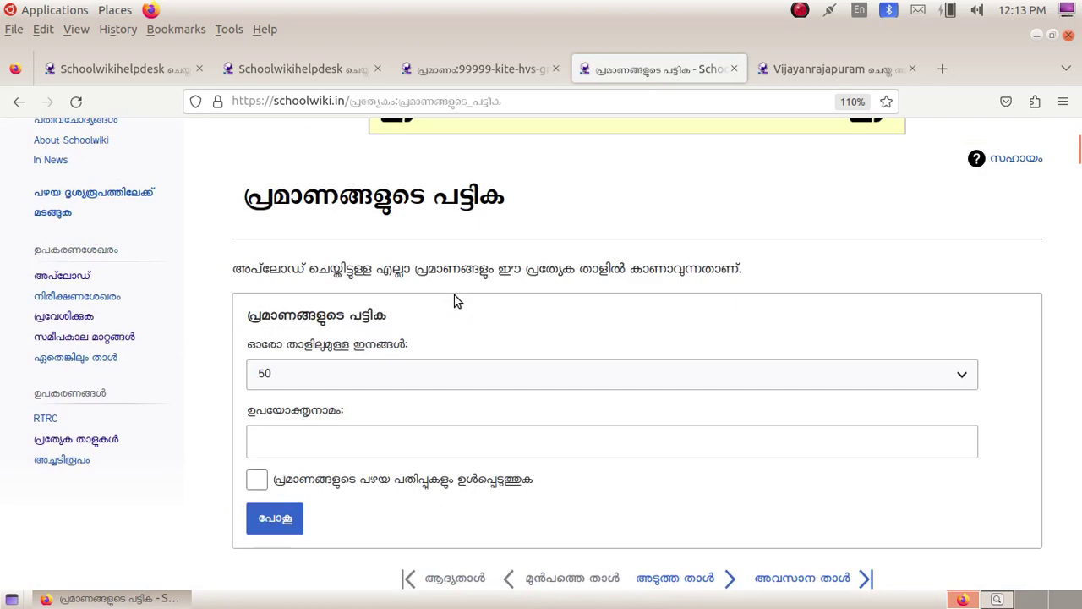
pyautogui.scroll(-3, 454, 301)
pyautogui.scroll(2, 455, 301)
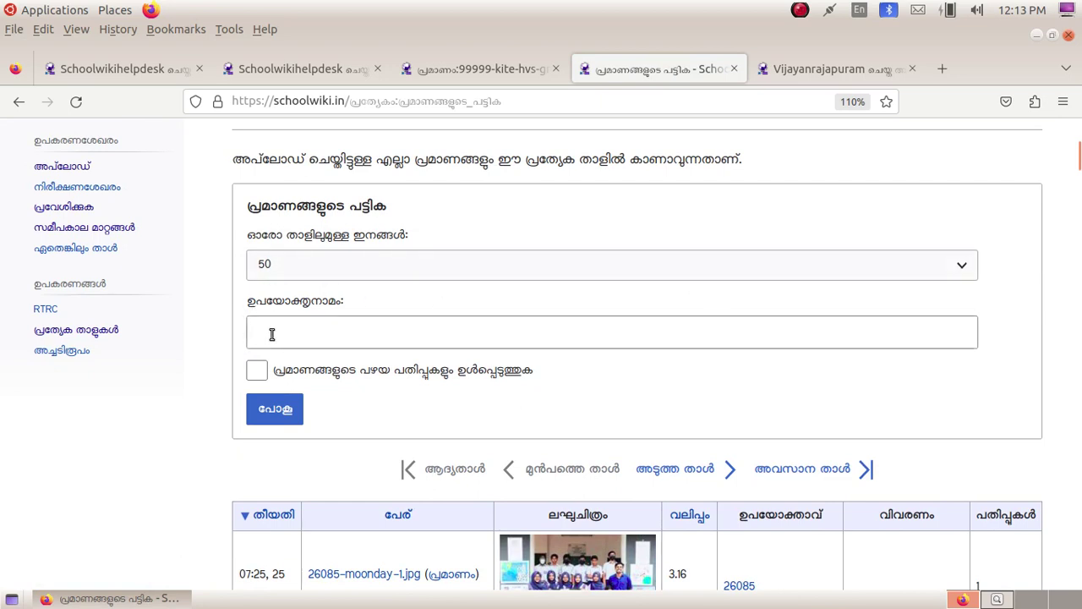
# Step: Filter the file list by the school uploader's username at 500 files per page
pyautogui.click(271, 334)
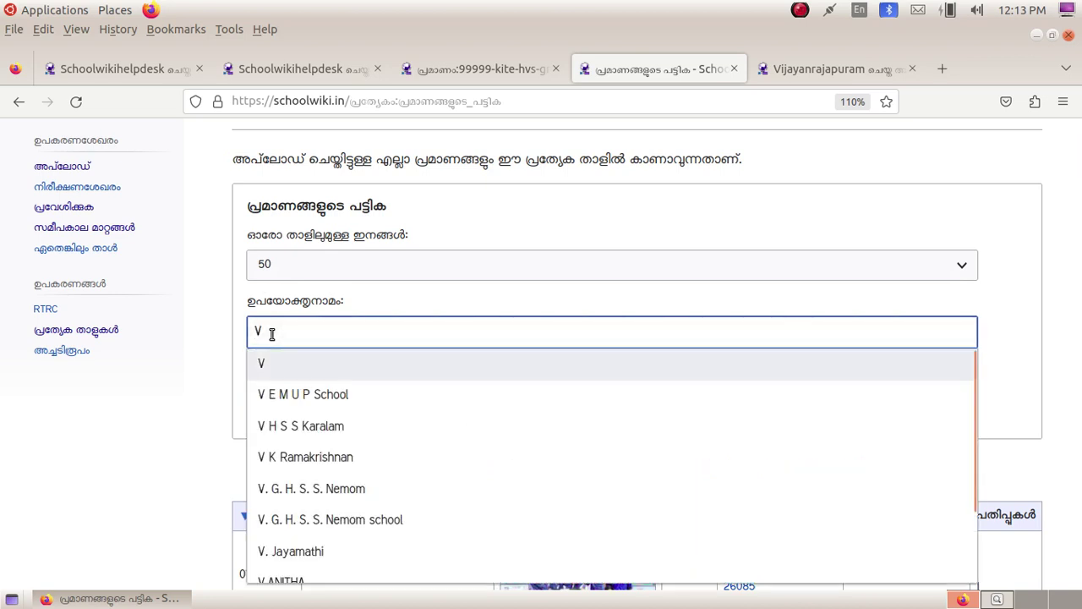
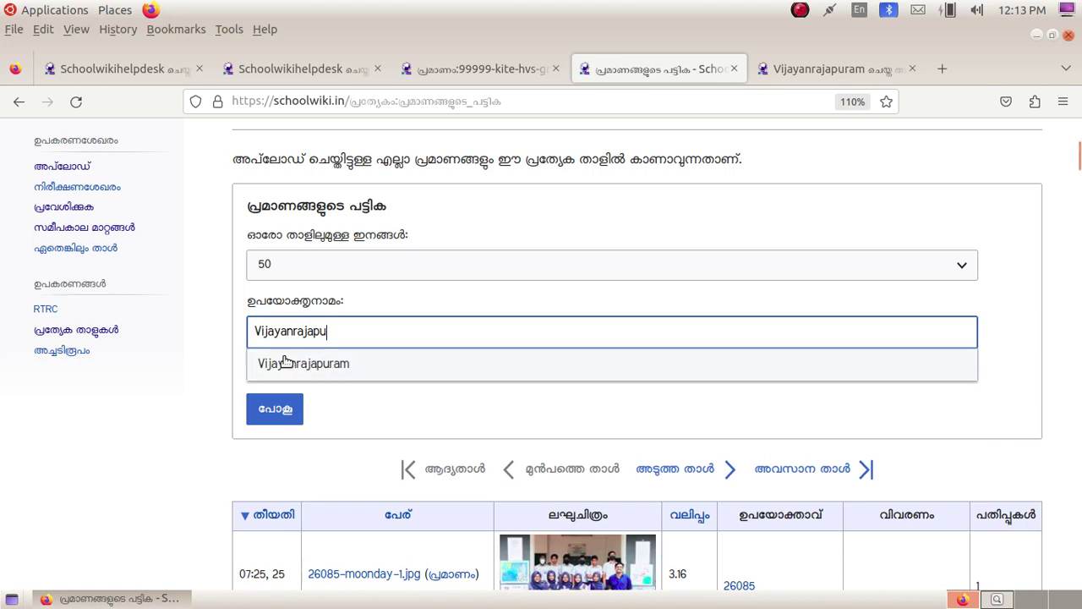
pyautogui.click(350, 365)
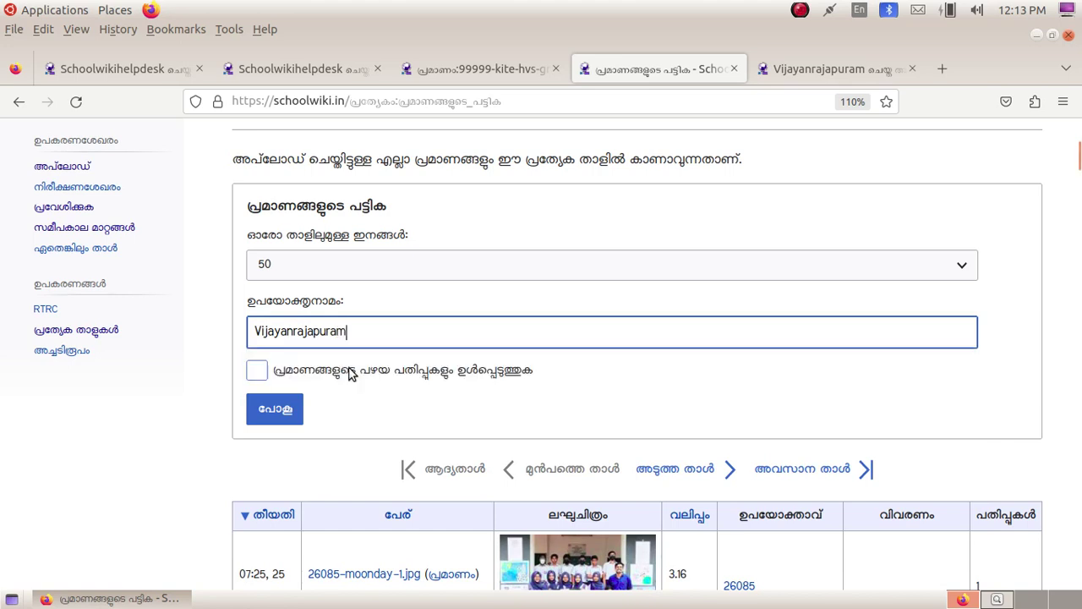
pyautogui.click(385, 267)
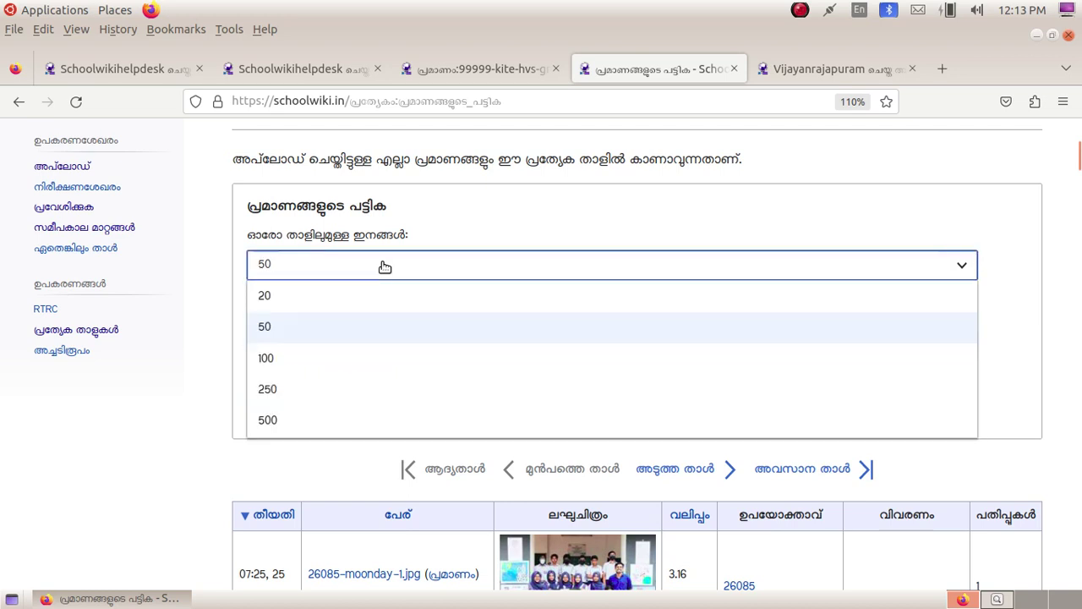
pyautogui.click(319, 421)
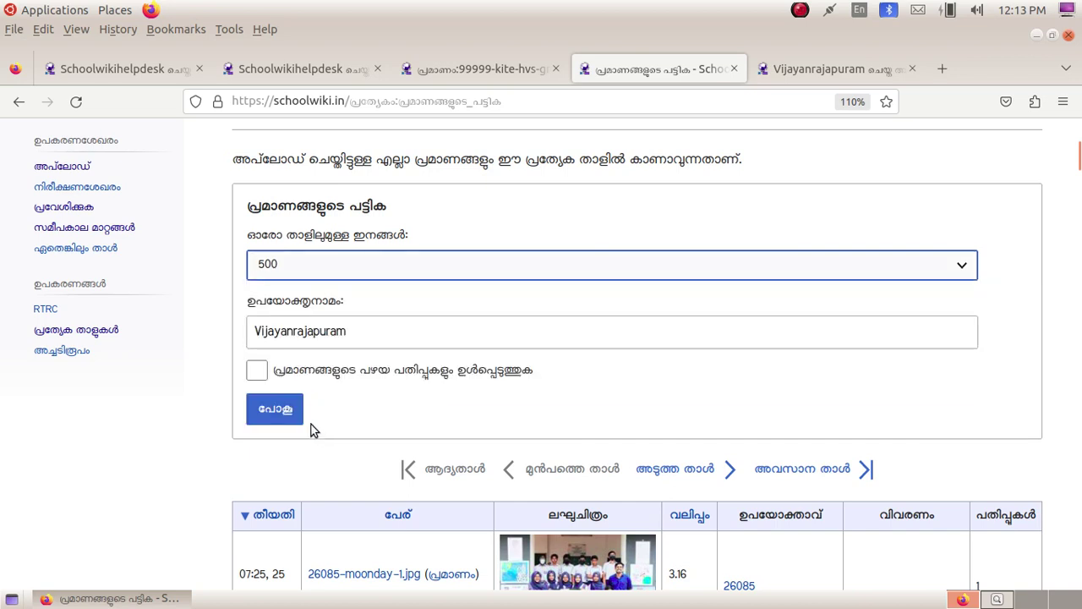
pyautogui.click(288, 416)
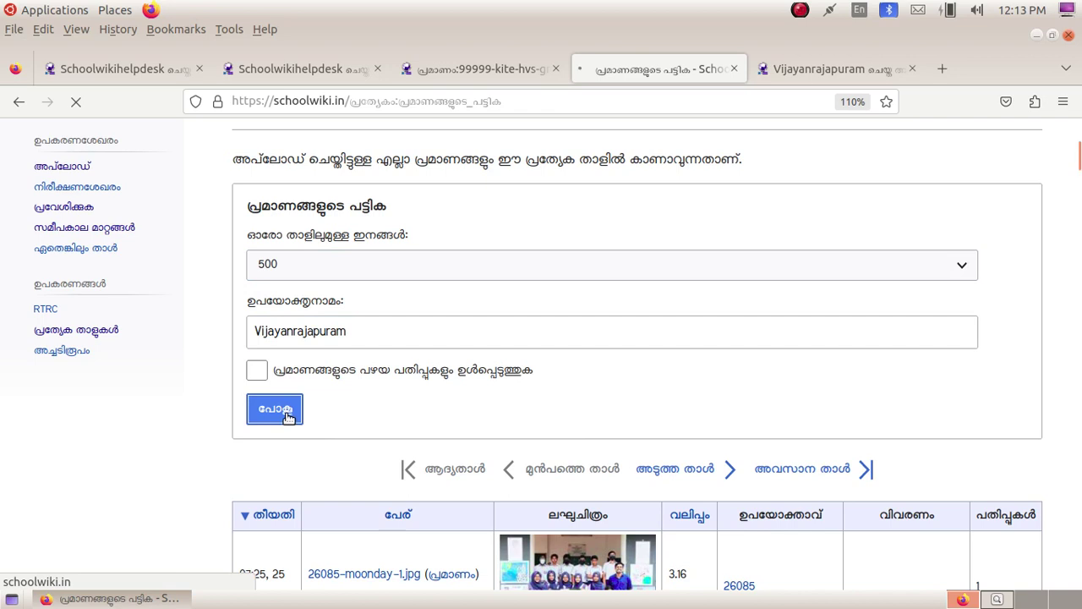
# Step: Scroll through the filtered file table of kalolsavam entry PDFs like SSK2022-23 701 HS A 104 13022.pdf
pyautogui.scroll(-3, 287, 417)
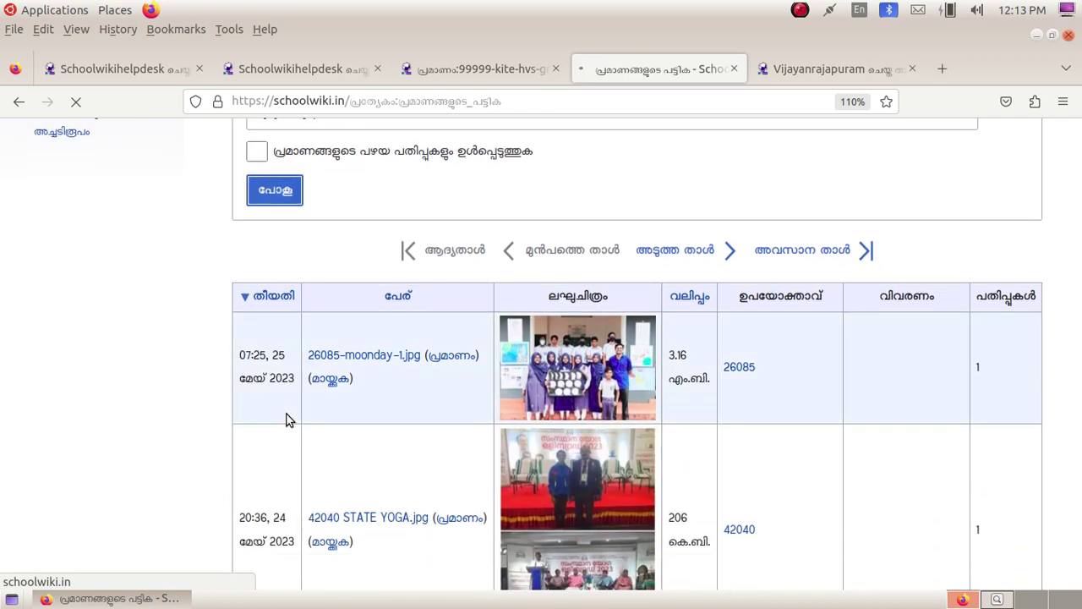
pyautogui.scroll(-6, 286, 419)
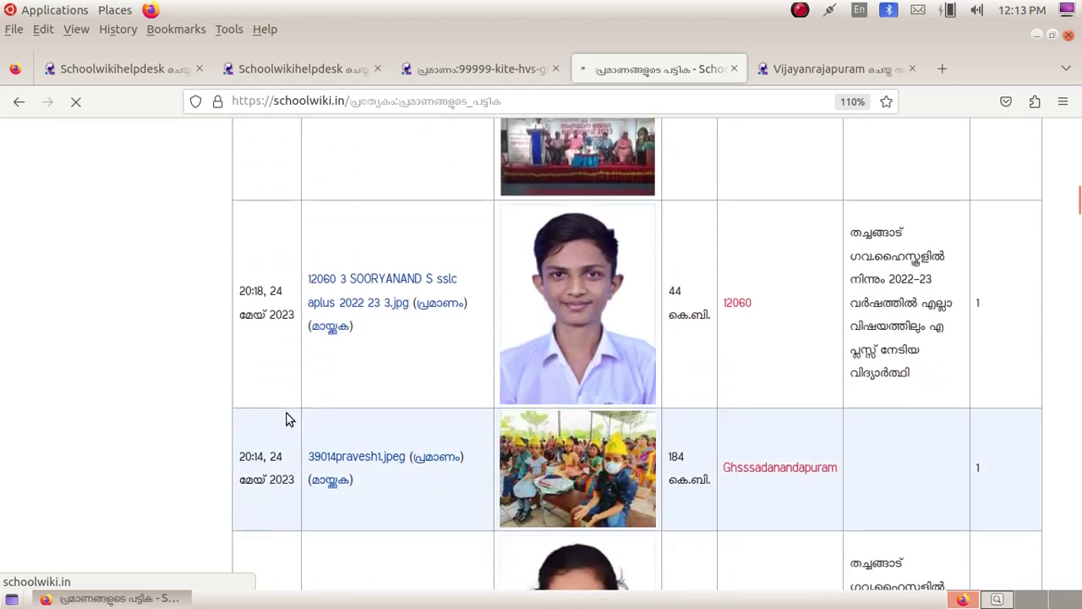
pyautogui.scroll(9, 285, 419)
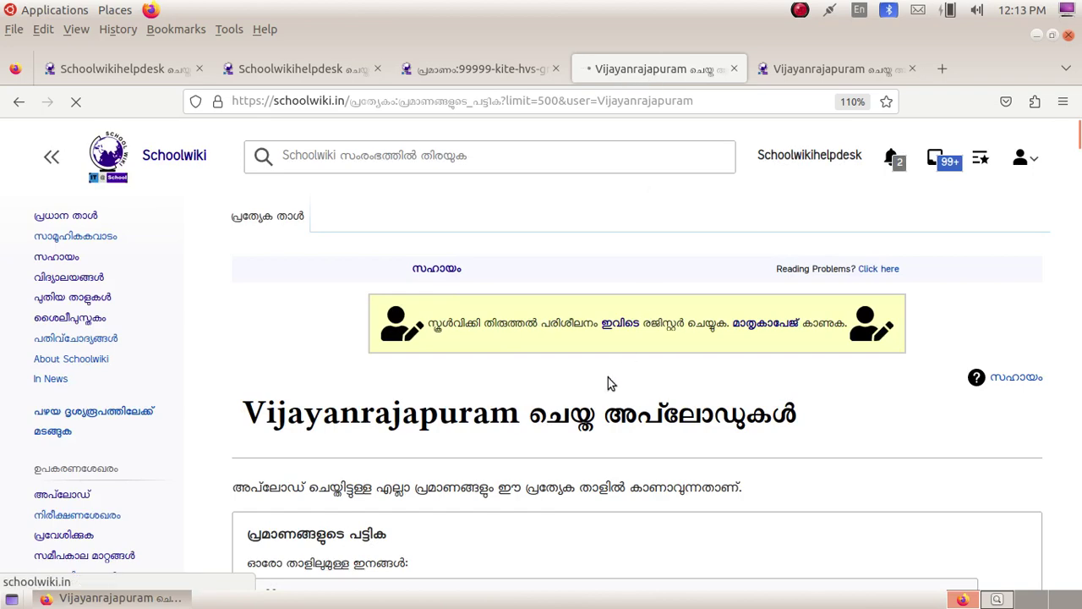
pyautogui.scroll(-3, 490, 370)
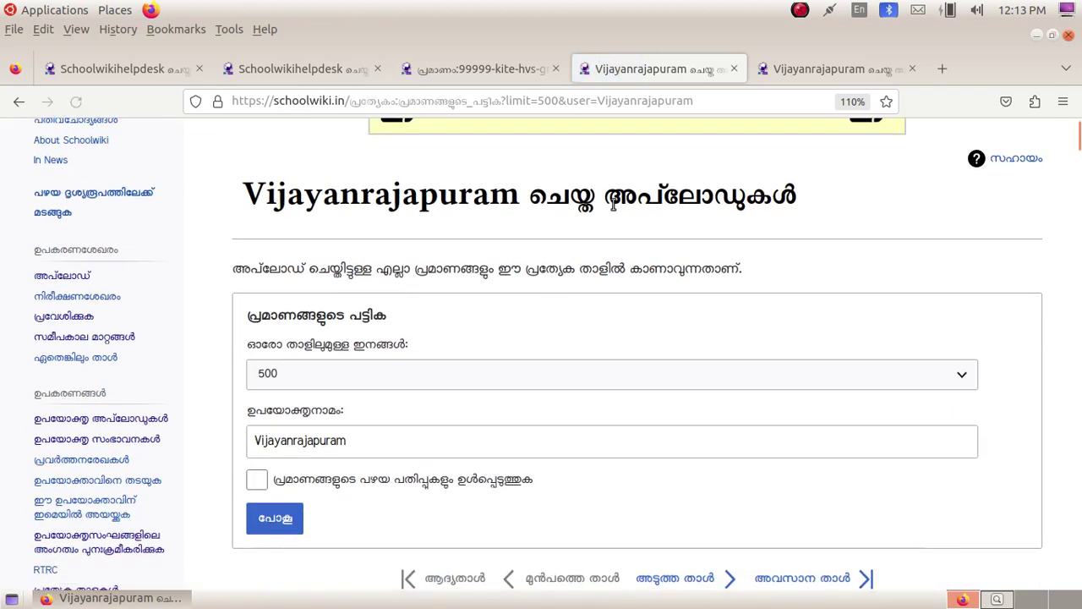
pyautogui.scroll(-6, 454, 304)
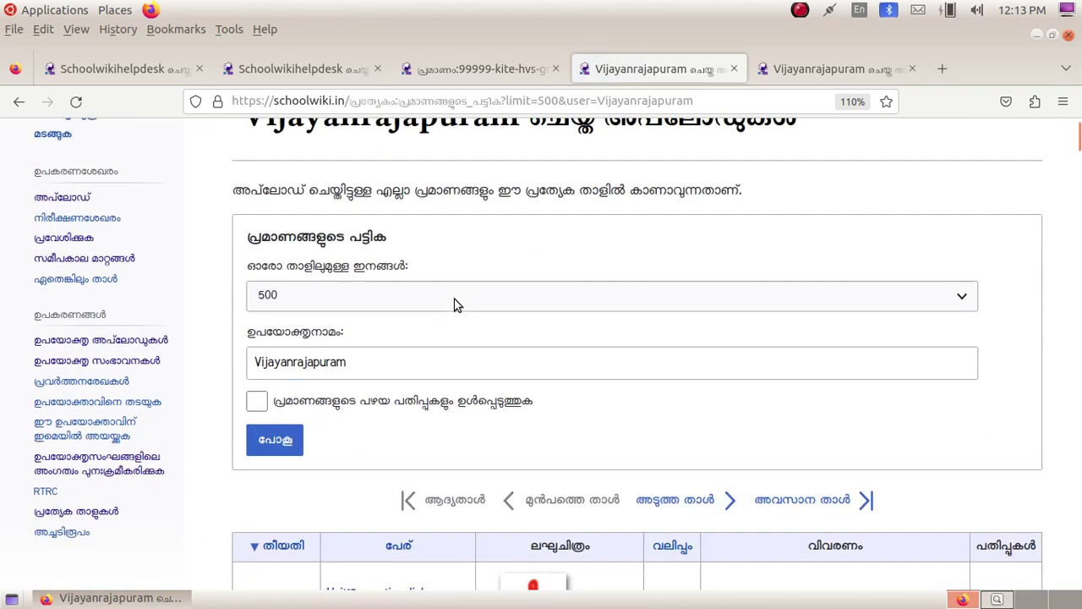
pyautogui.scroll(-20, 454, 305)
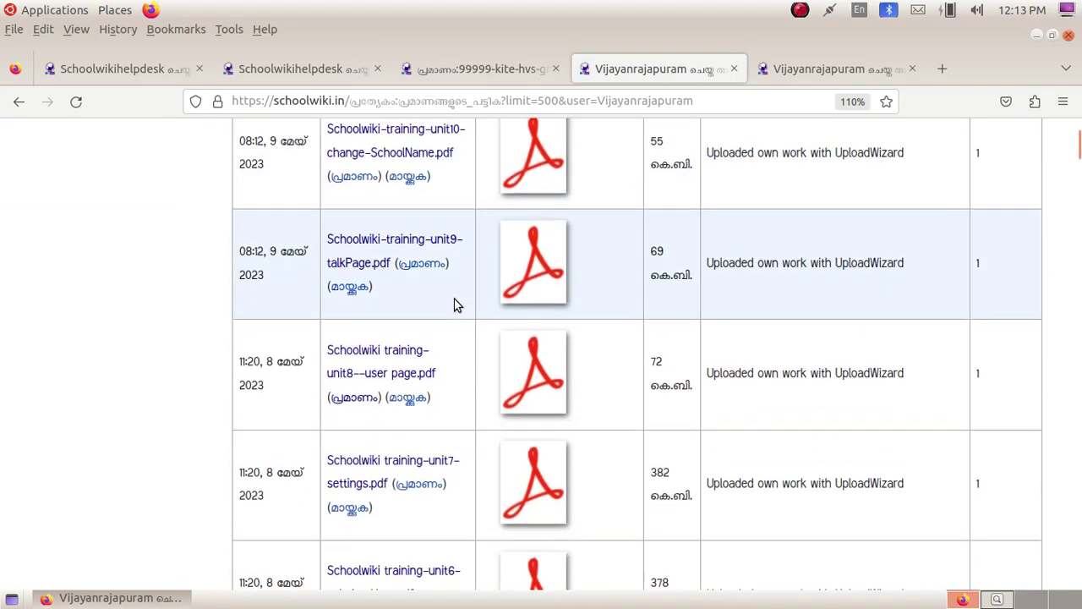
pyautogui.scroll(-20, 454, 305)
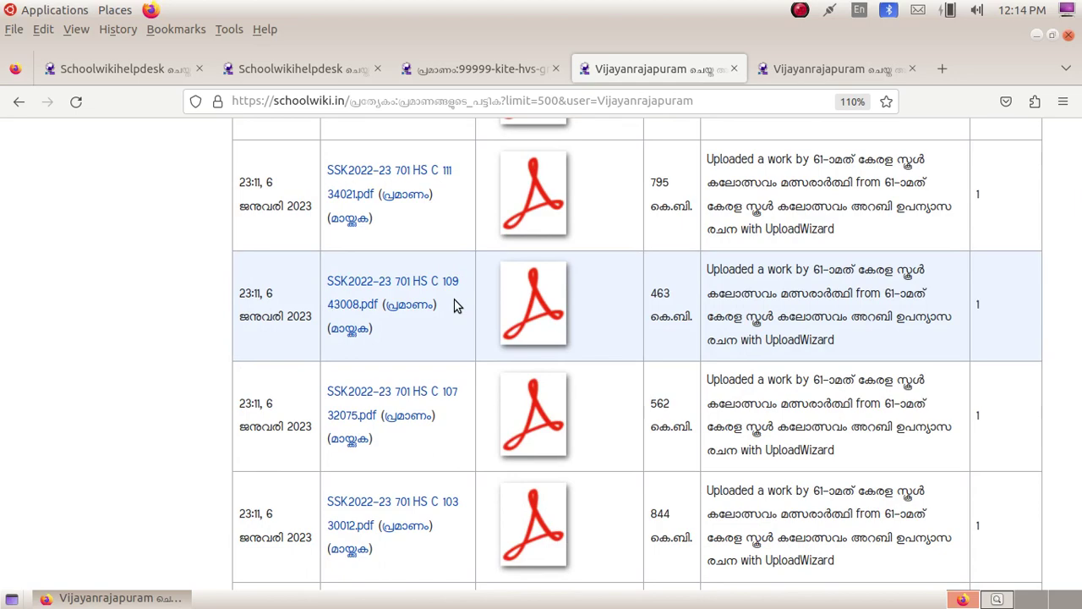
pyautogui.scroll(-20, 454, 304)
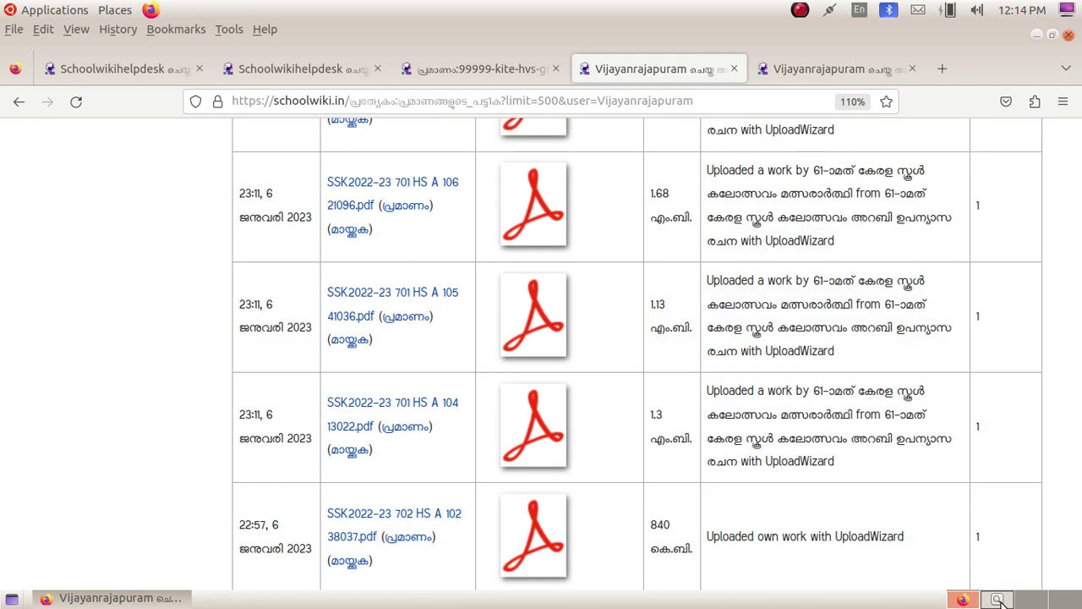
pyautogui.click(999, 599)
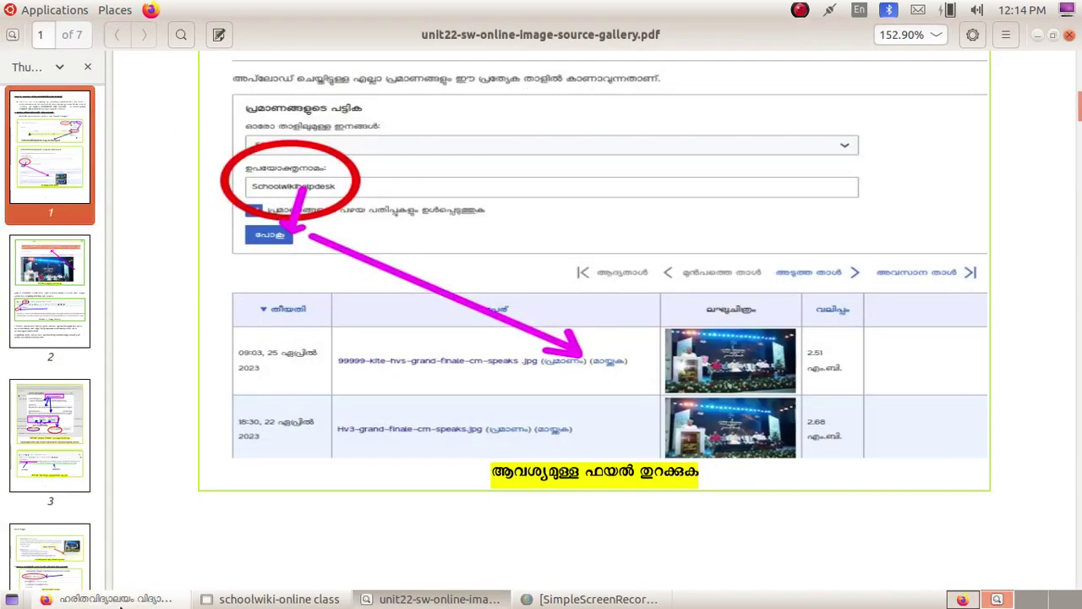
pyautogui.click(118, 598)
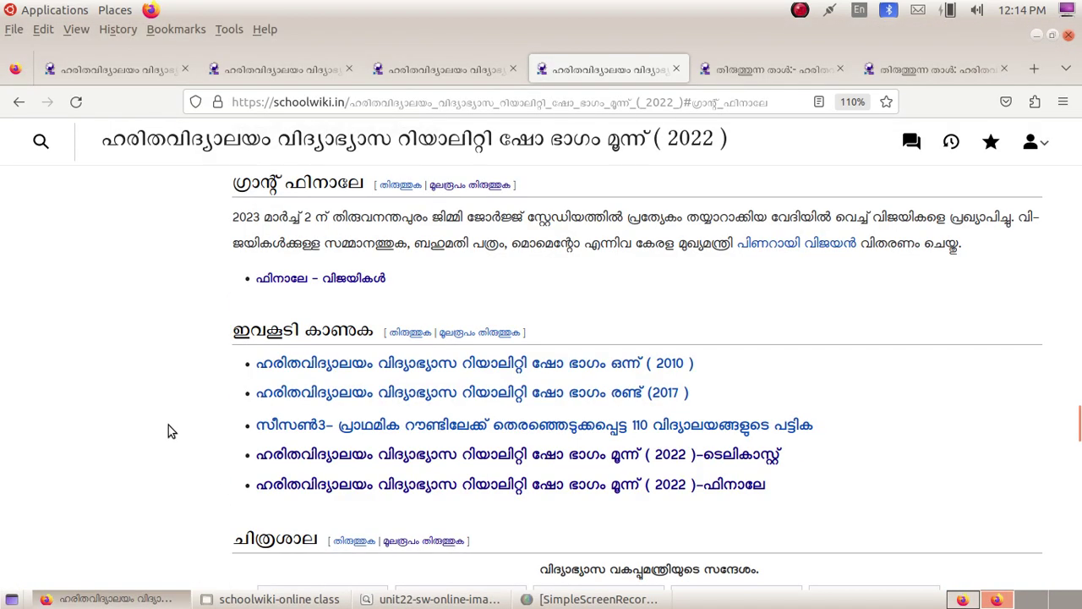
pyautogui.scroll(20, 168, 424)
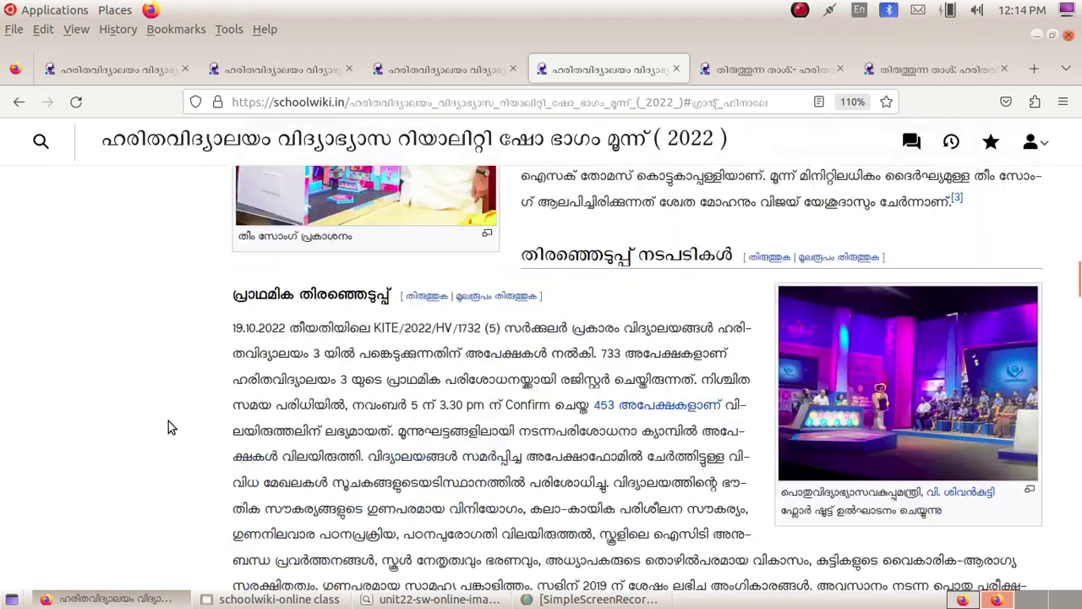
pyautogui.scroll(10, 168, 422)
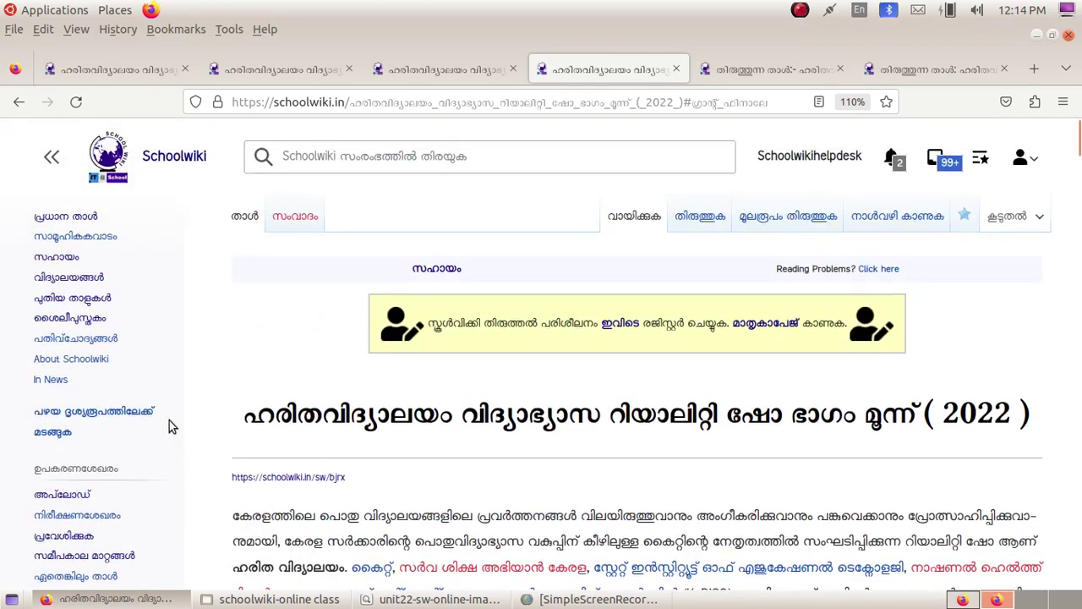
pyautogui.scroll(-2, 249, 291)
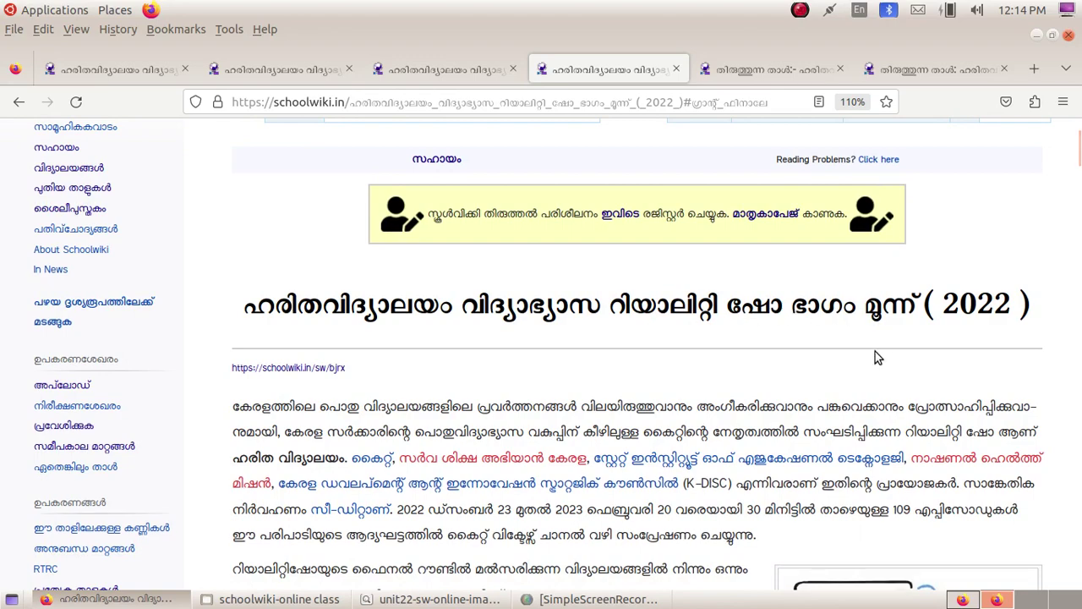
pyautogui.scroll(-5, 875, 357)
pyautogui.scroll(5, 752, 351)
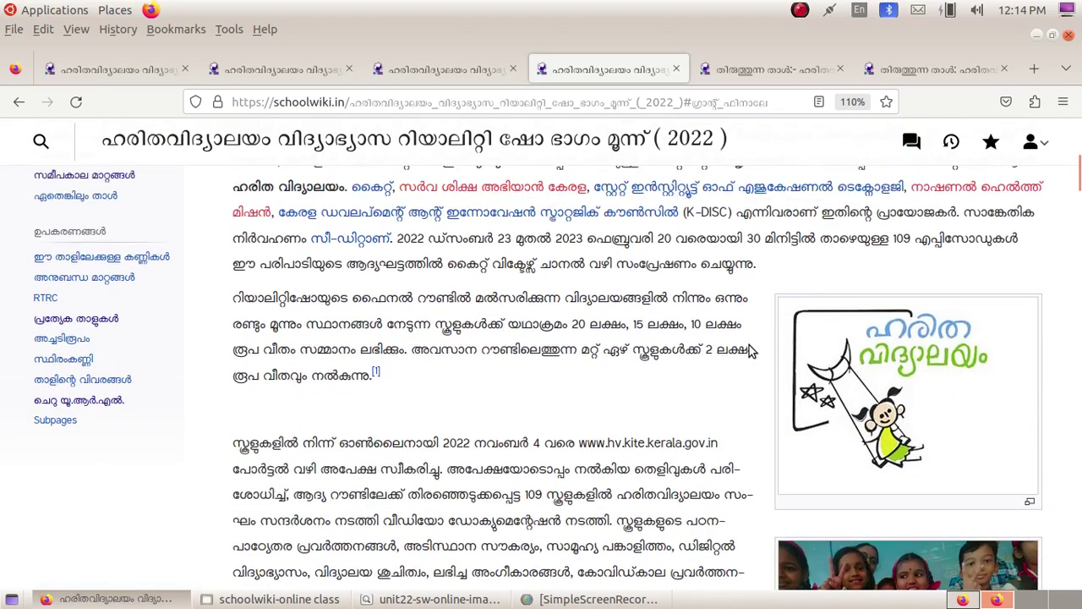
pyautogui.scroll(-7, 590, 353)
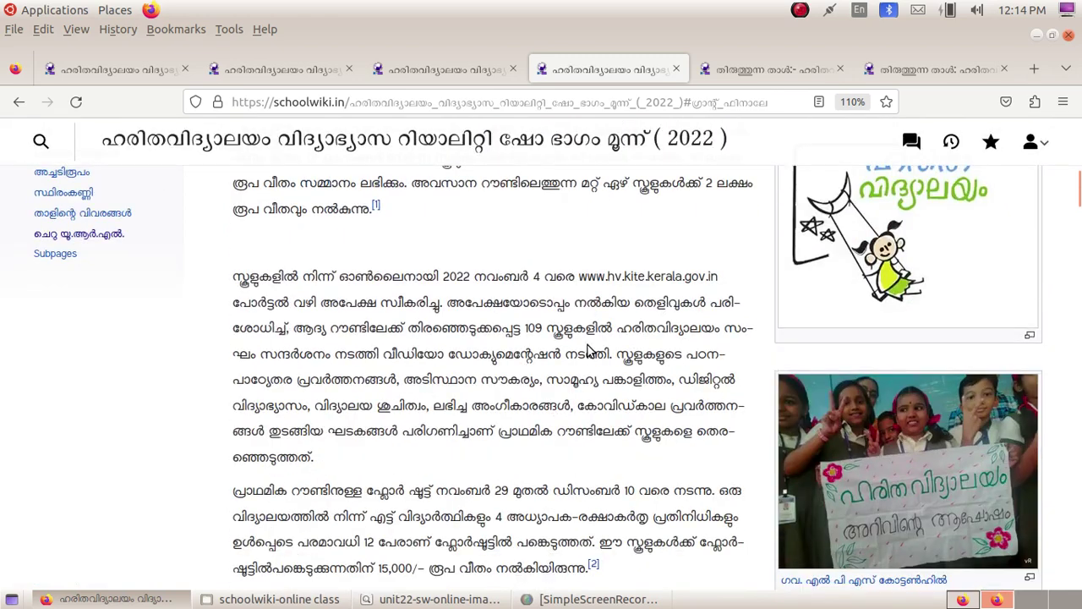
pyautogui.scroll(-10, 589, 354)
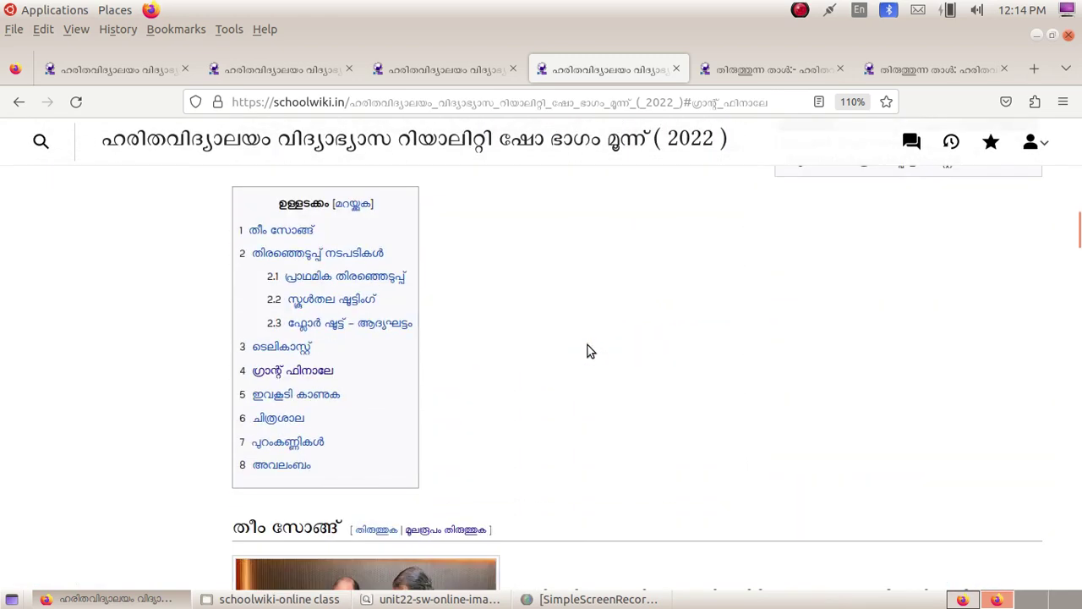
pyautogui.scroll(-3, 588, 351)
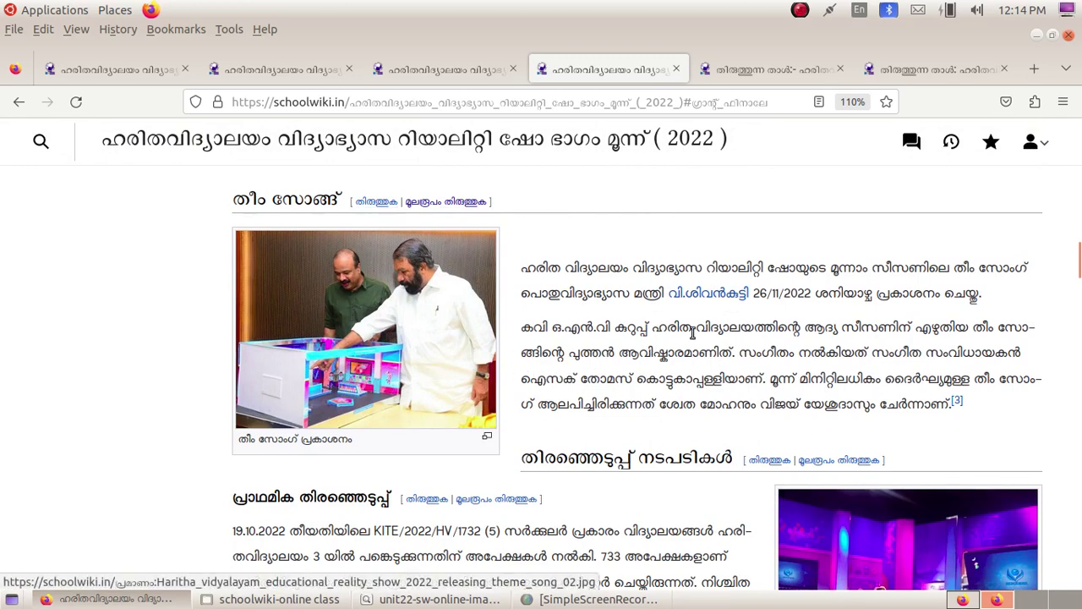
pyautogui.scroll(-2, 692, 333)
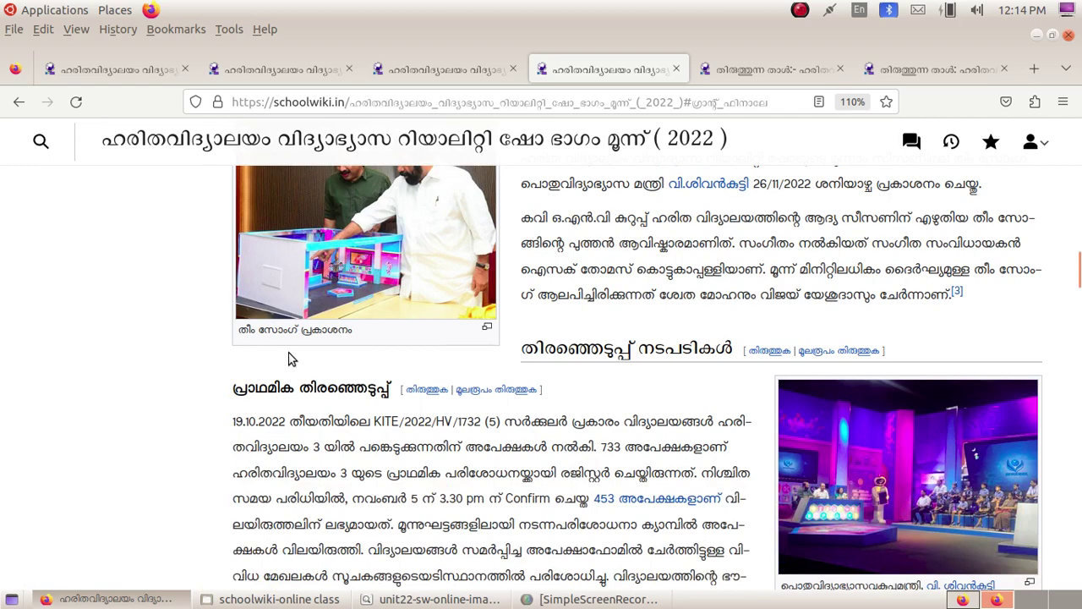
pyautogui.scroll(-2, 417, 365)
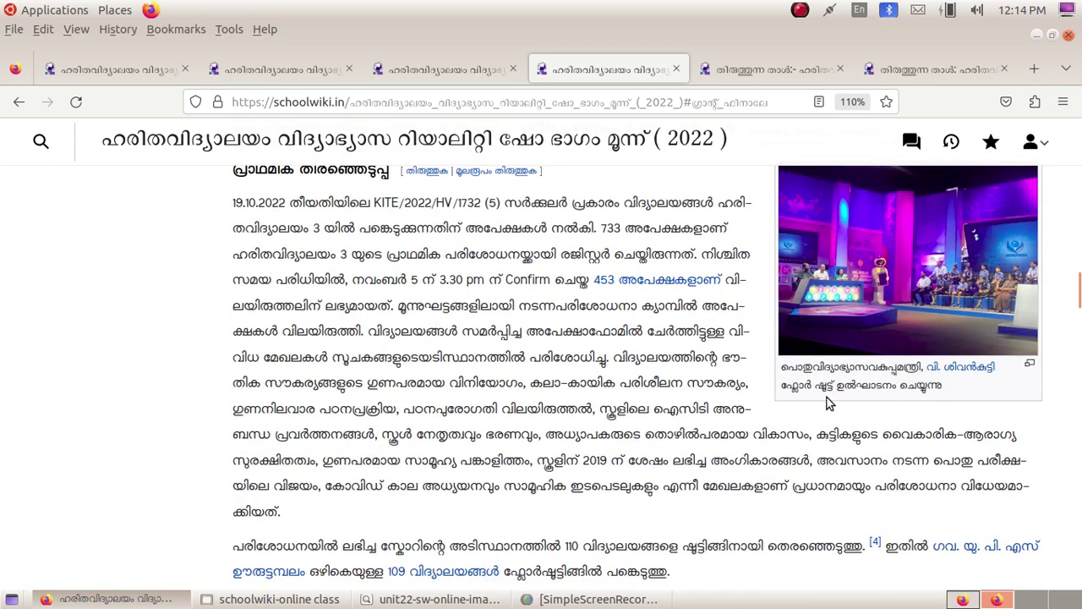
pyautogui.scroll(3, 918, 380)
pyautogui.scroll(-3, 901, 380)
pyautogui.scroll(-3, 826, 275)
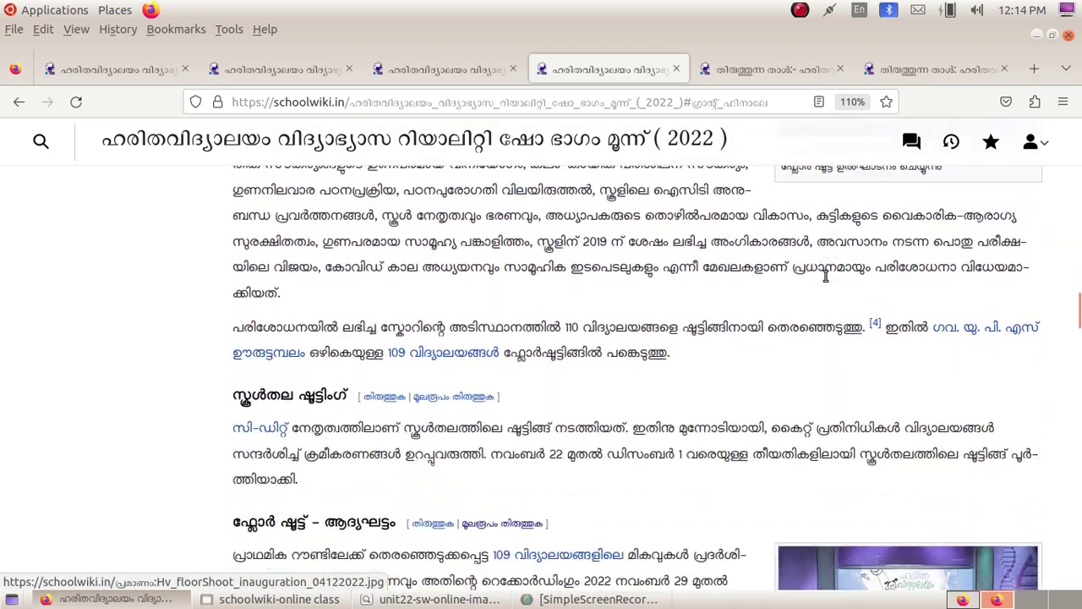
pyautogui.scroll(-4, 826, 275)
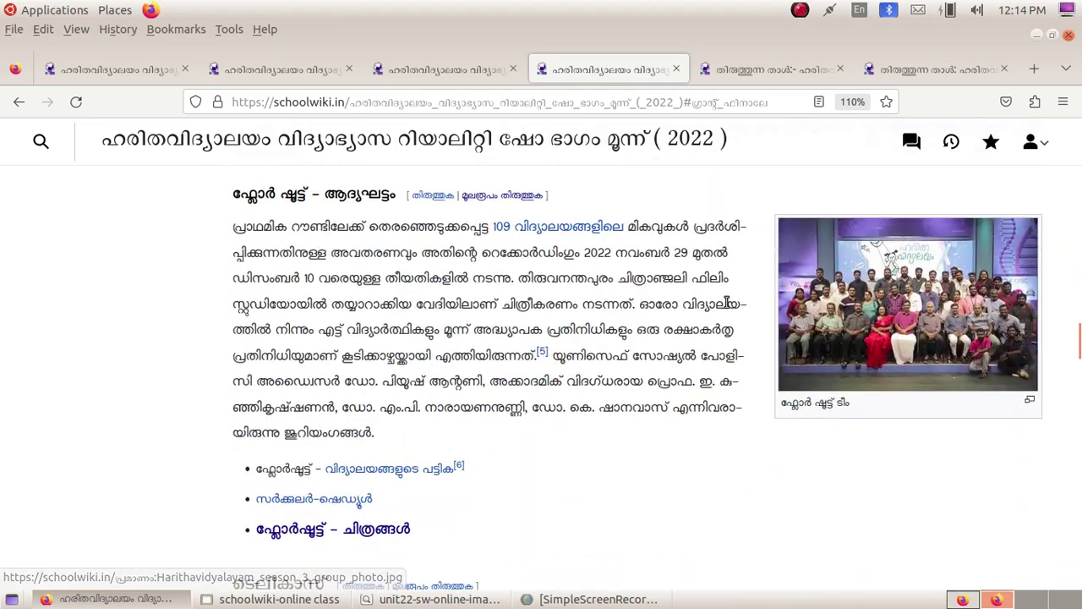
pyautogui.moveTo(888, 292)
pyautogui.scroll(-3, 875, 298)
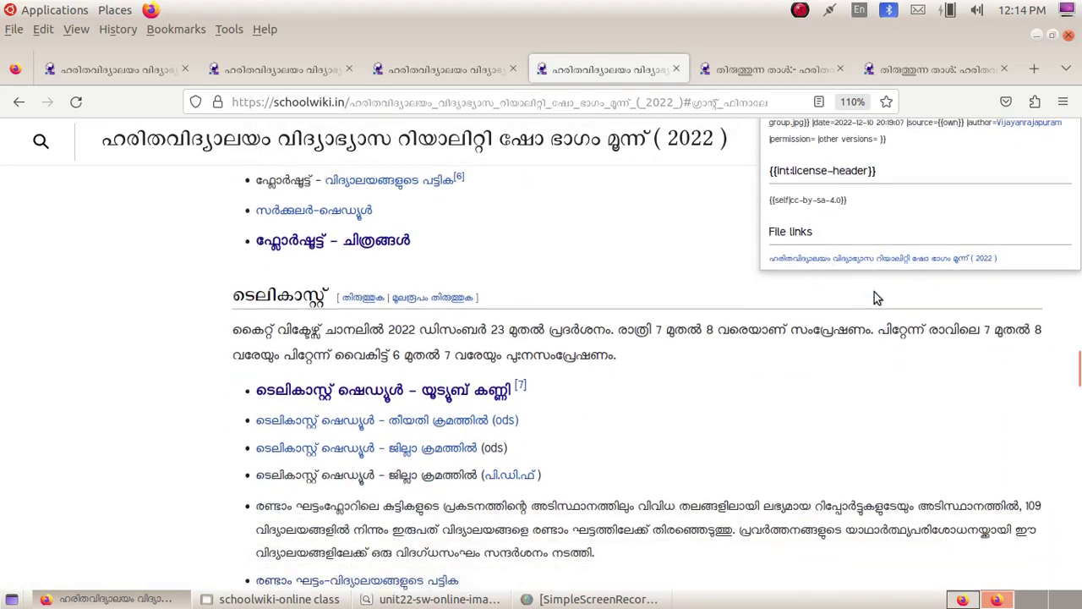
pyautogui.scroll(-8, 874, 298)
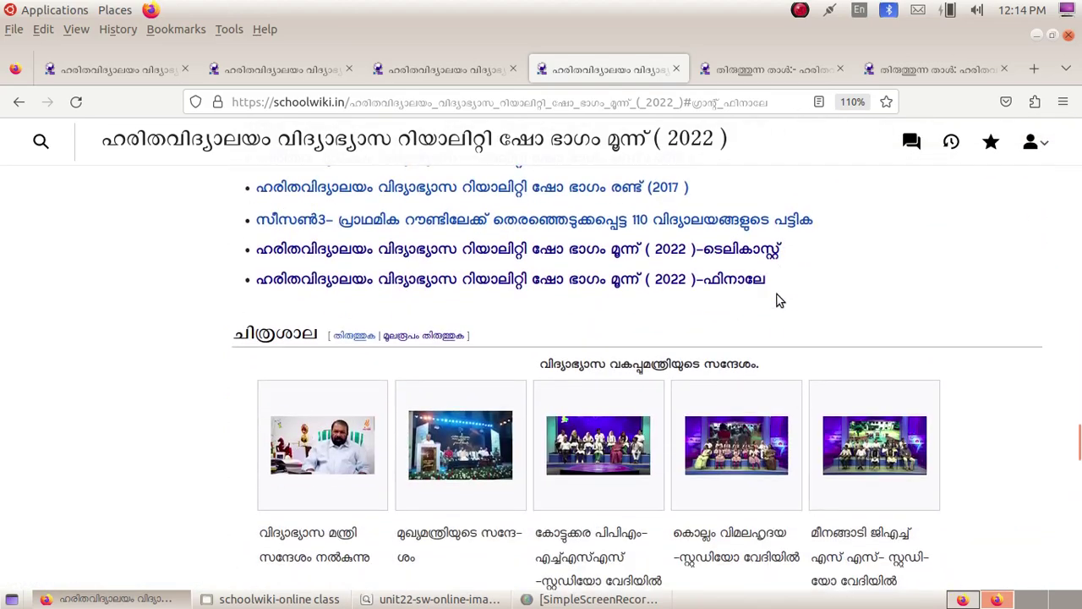
pyautogui.scroll(4, 779, 300)
pyautogui.scroll(-3, 779, 300)
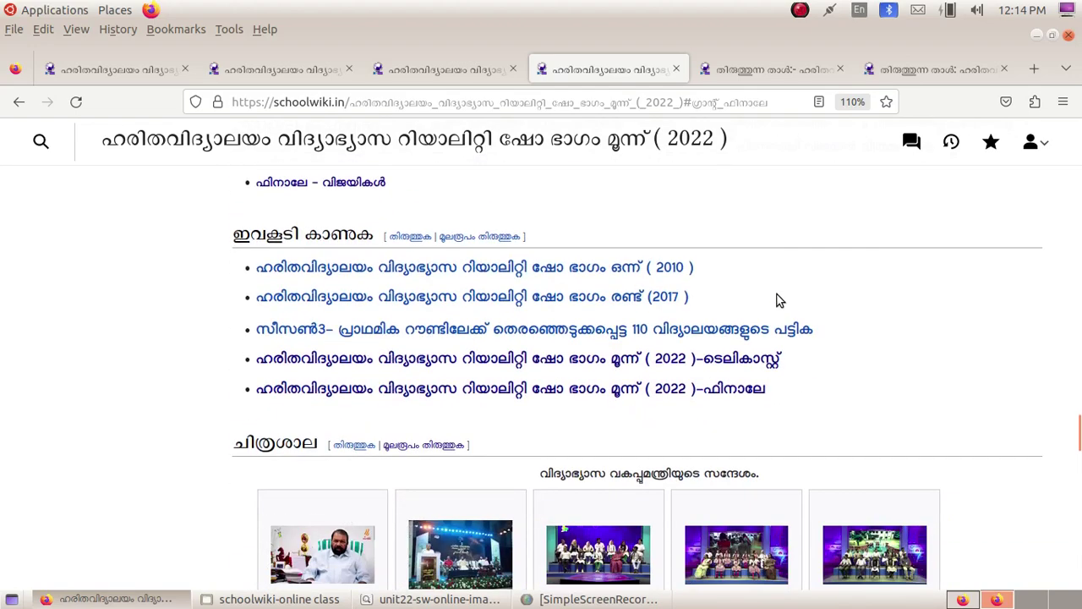
pyautogui.scroll(-3, 239, 356)
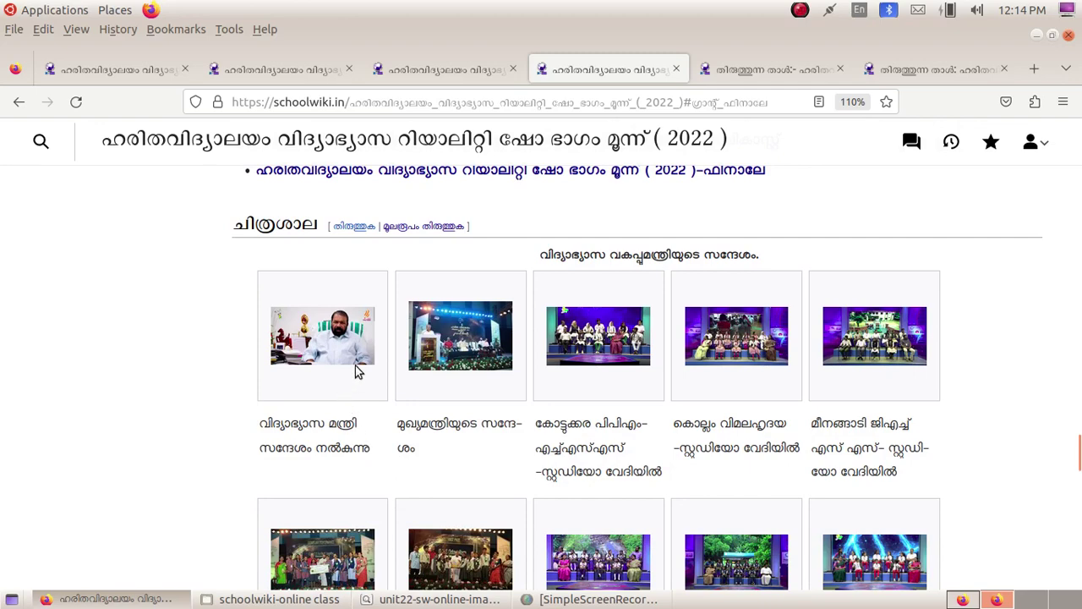
pyautogui.click(292, 67)
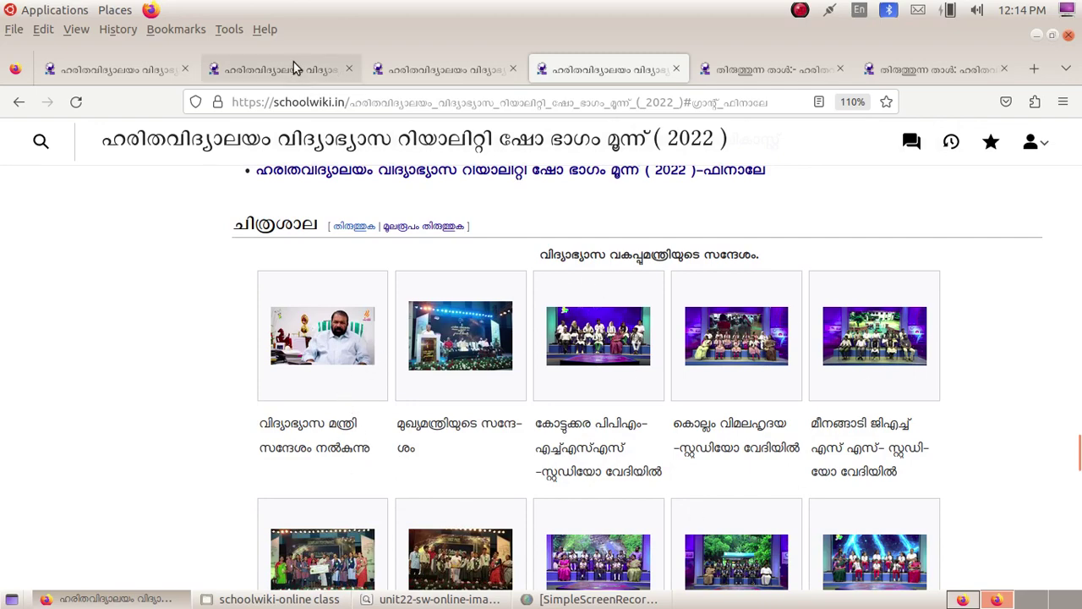
# Step: Look through the Harithavidyalayam season three gallery, then scroll back up to the Grand Finale photo
pyautogui.scroll(-4, 843, 327)
pyautogui.scroll(5, 843, 327)
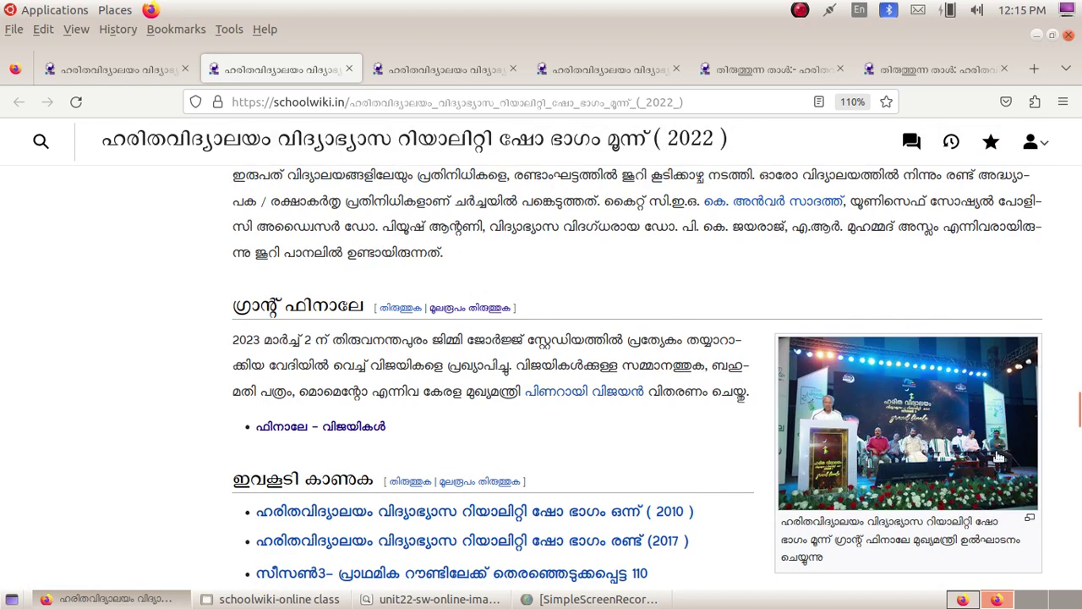
pyautogui.moveTo(827, 386)
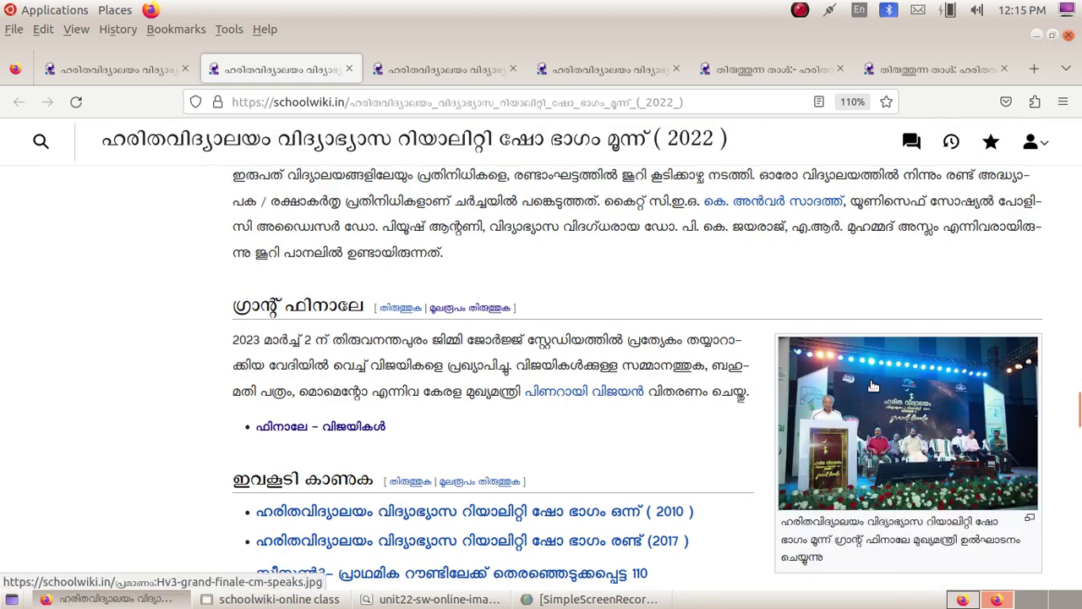
pyautogui.scroll(-5, 873, 386)
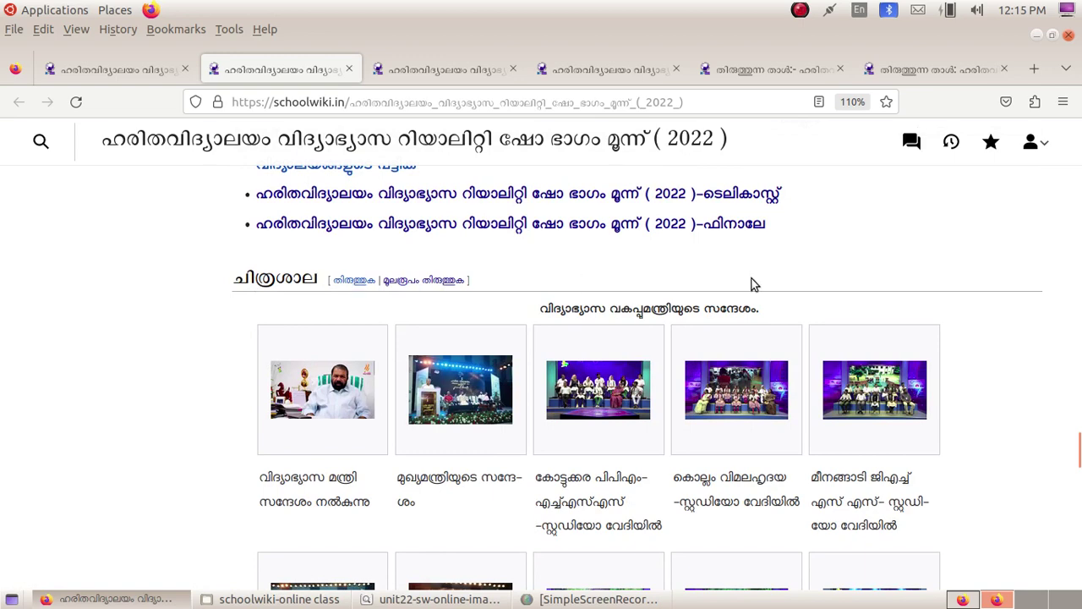
pyautogui.scroll(-1, 972, 323)
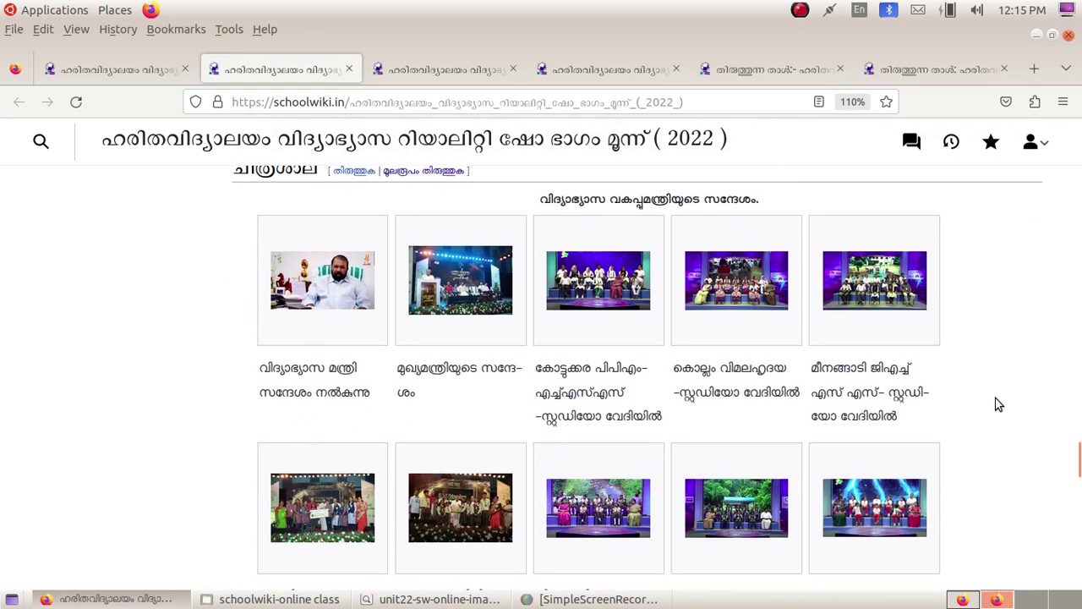
pyautogui.scroll(-1, 731, 354)
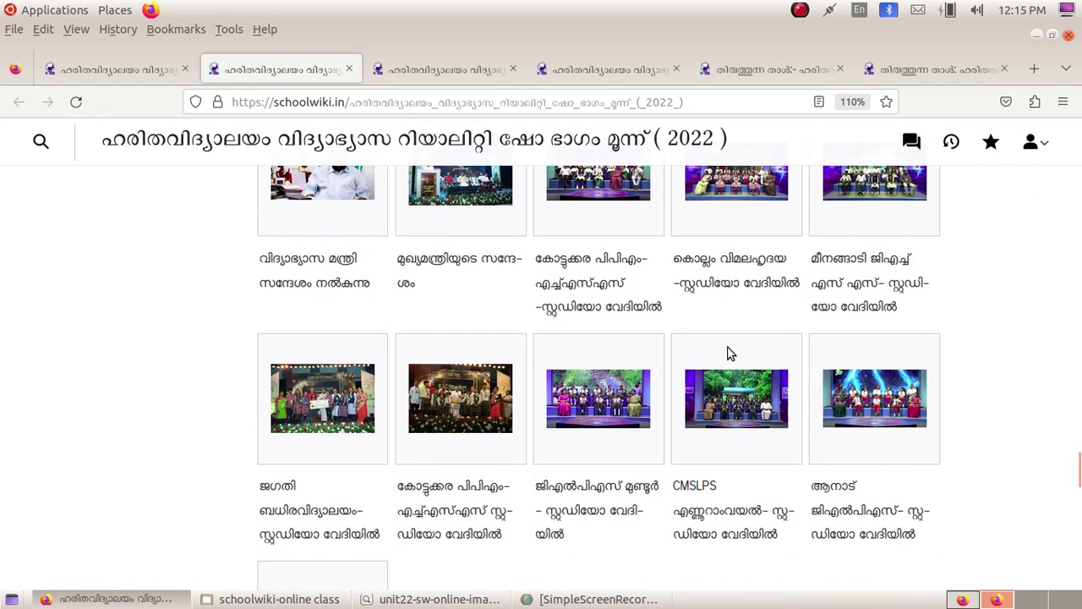
pyautogui.scroll(-2, 730, 353)
pyautogui.scroll(2, 574, 386)
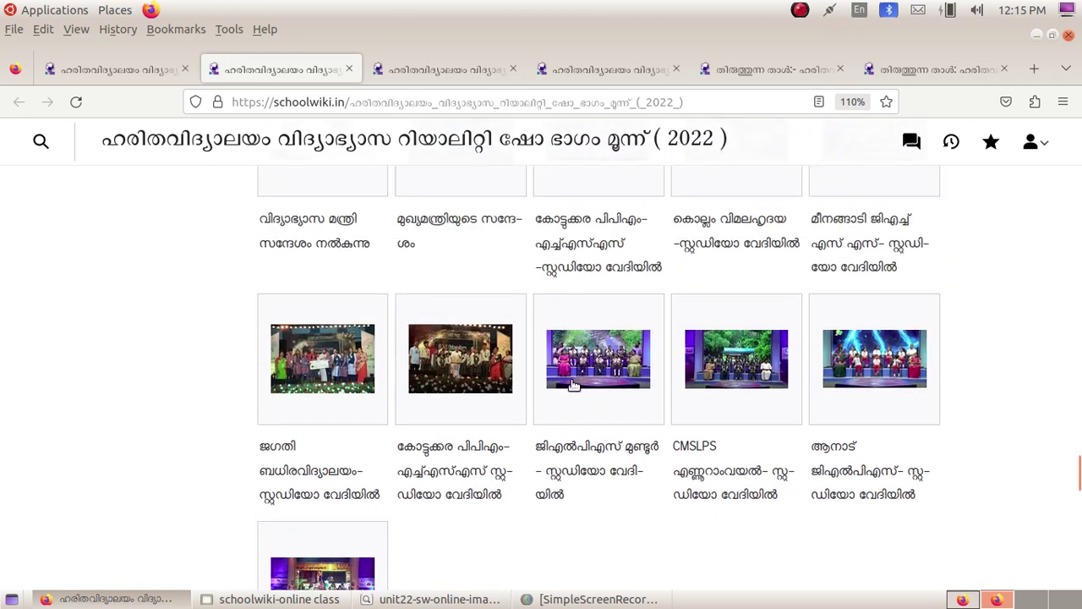
pyautogui.scroll(1, 573, 386)
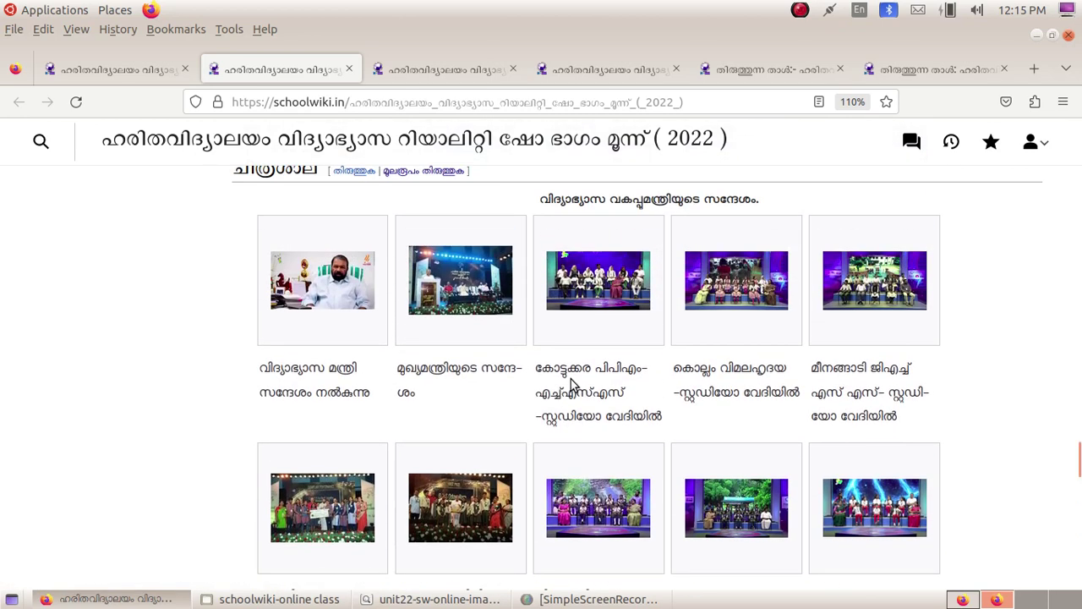
pyautogui.scroll(2, 571, 385)
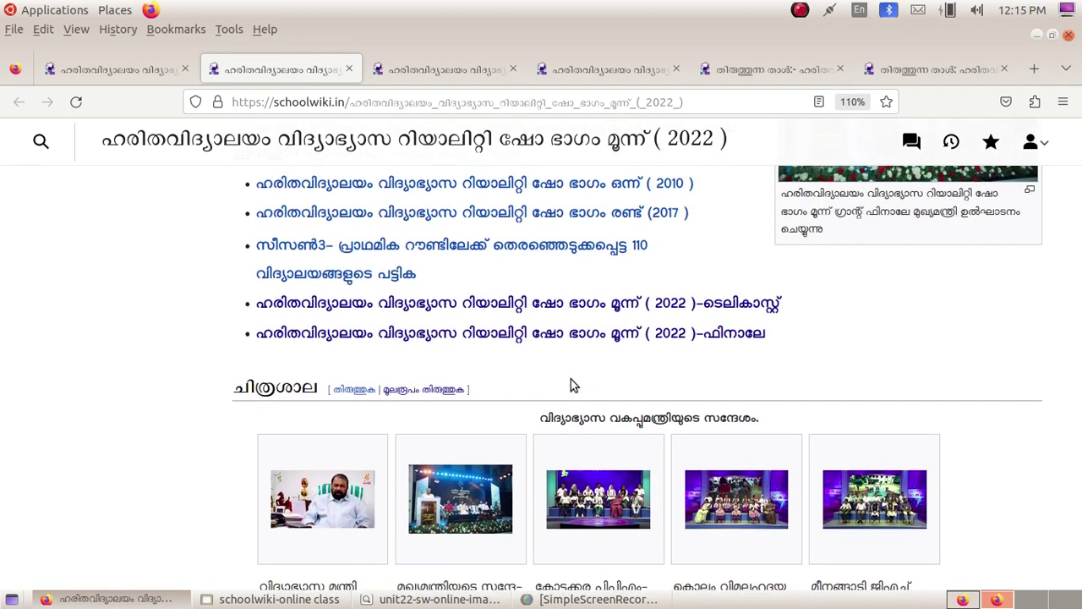
pyautogui.scroll(3, 570, 385)
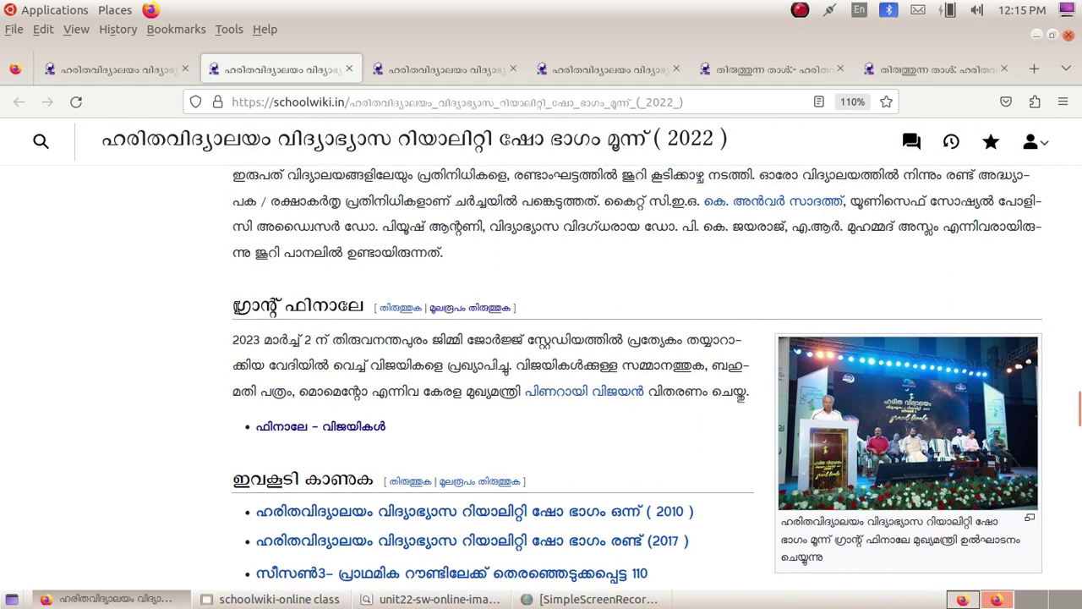
# Step: Select the Grand Finale heading, open that section's source in the third article tab, then return to the first tab
pyautogui.moveTo(232, 306); pyautogui.dragTo(365, 306)
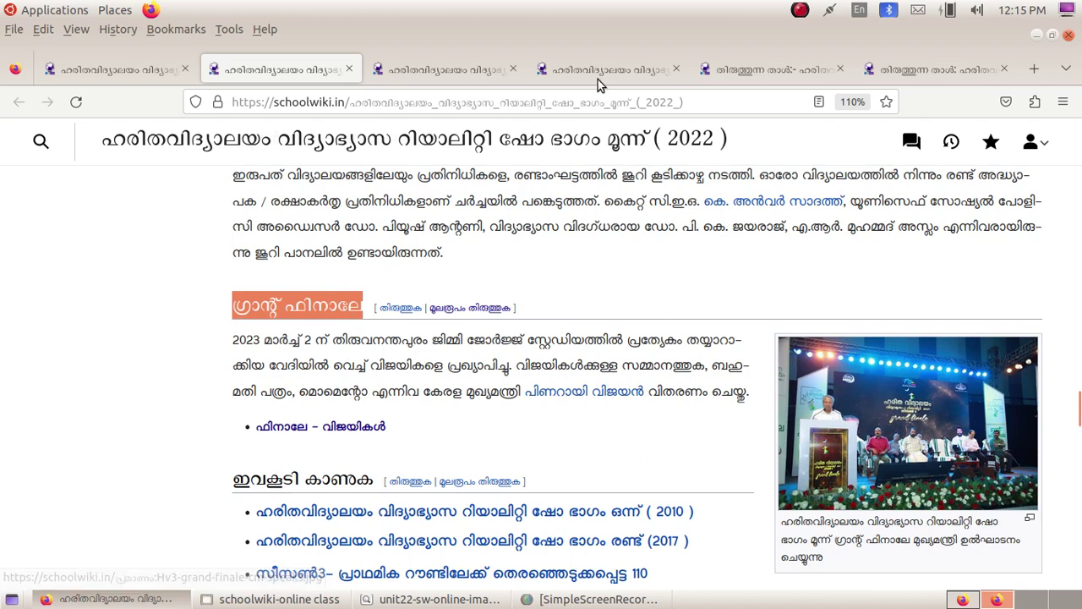
pyautogui.click(471, 68)
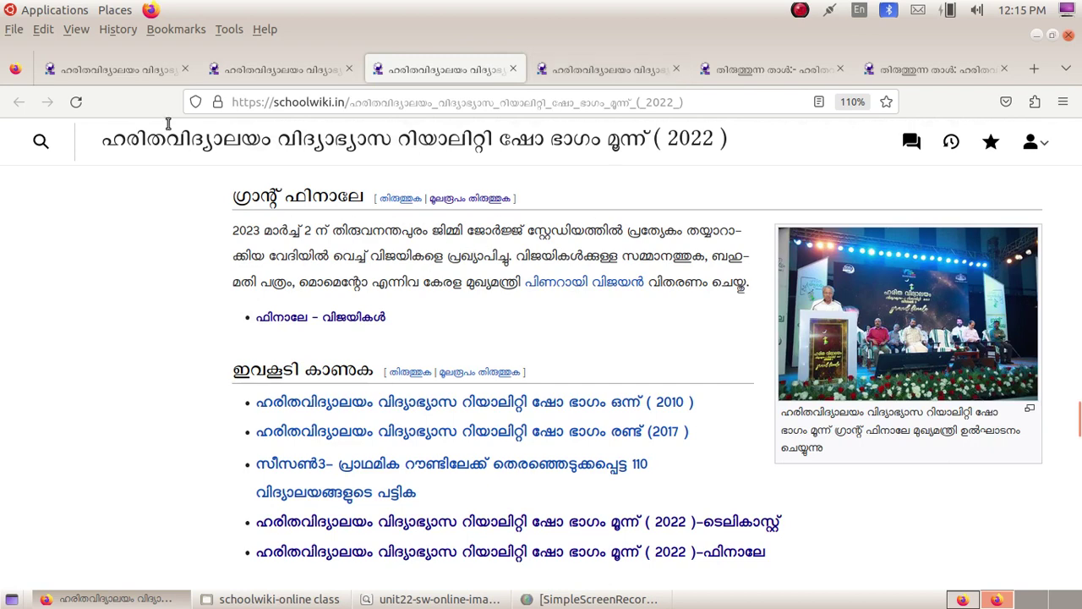
pyautogui.click(76, 101)
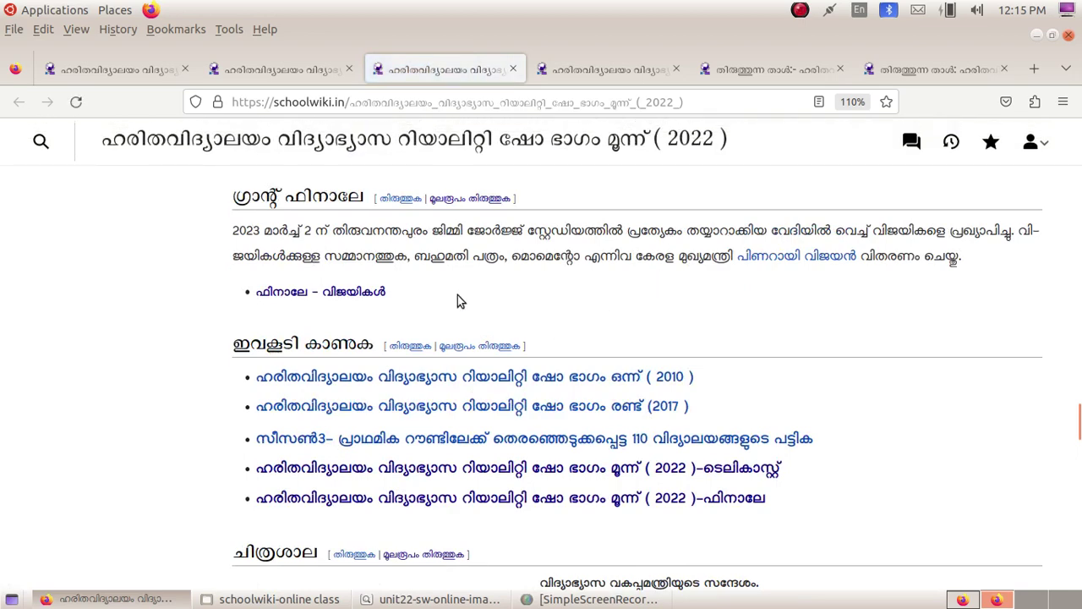
pyautogui.scroll(2, 279, 284)
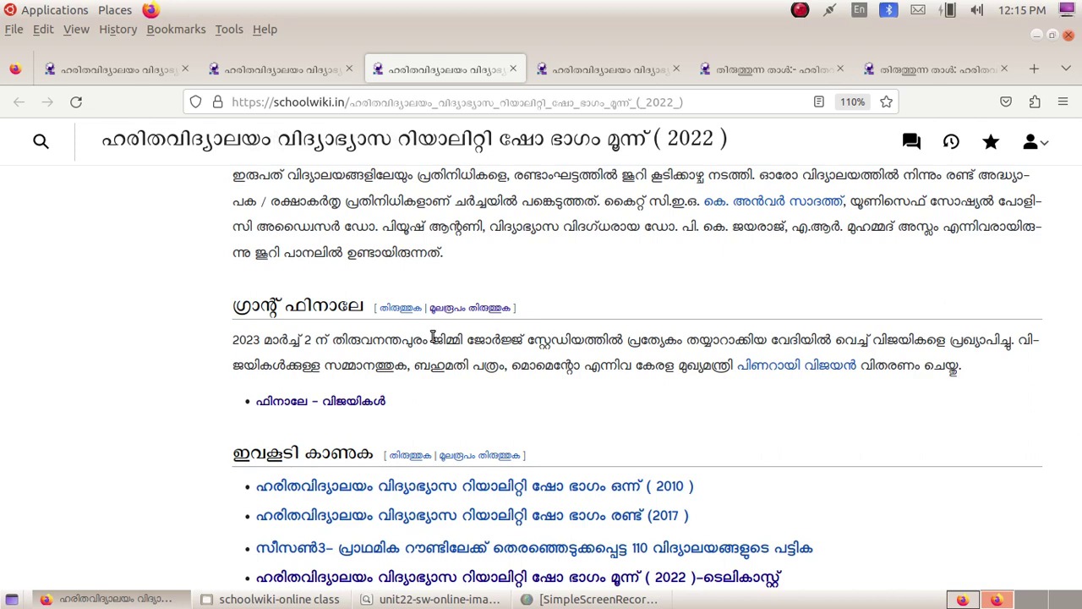
pyautogui.scroll(-2, 433, 337)
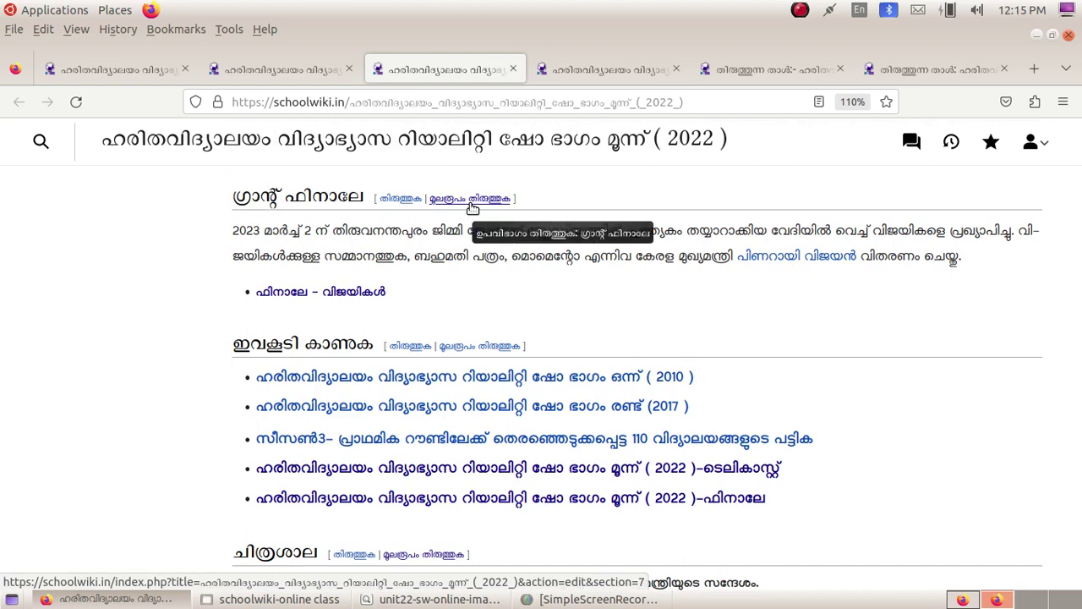
pyautogui.click(473, 199)
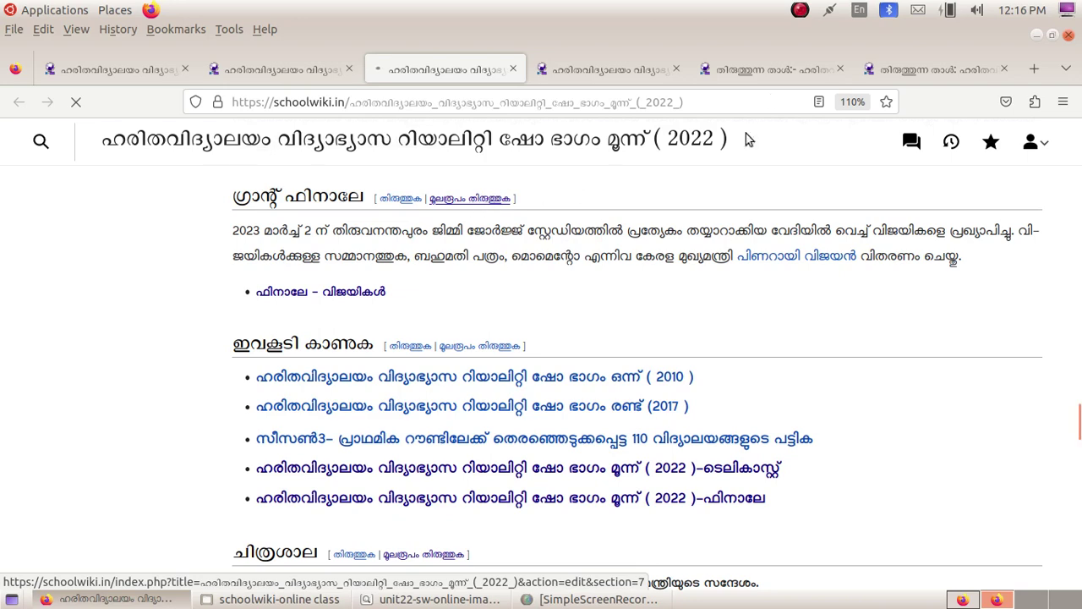
pyautogui.click(118, 69)
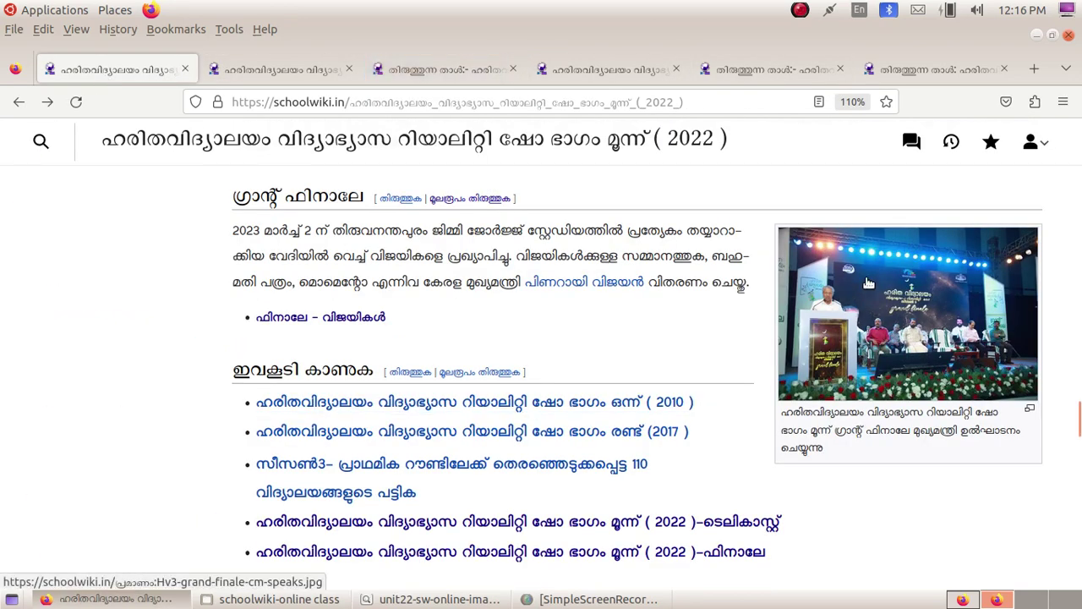
# Step: Find 'spea' in the helpdesk uploads list and open 99999-kite-hvs-grand-finale-cm-speaks .jpg's file page in a new tab
pyautogui.moveTo(877, 316)
pyautogui.hotkey('alt', 'Tab')
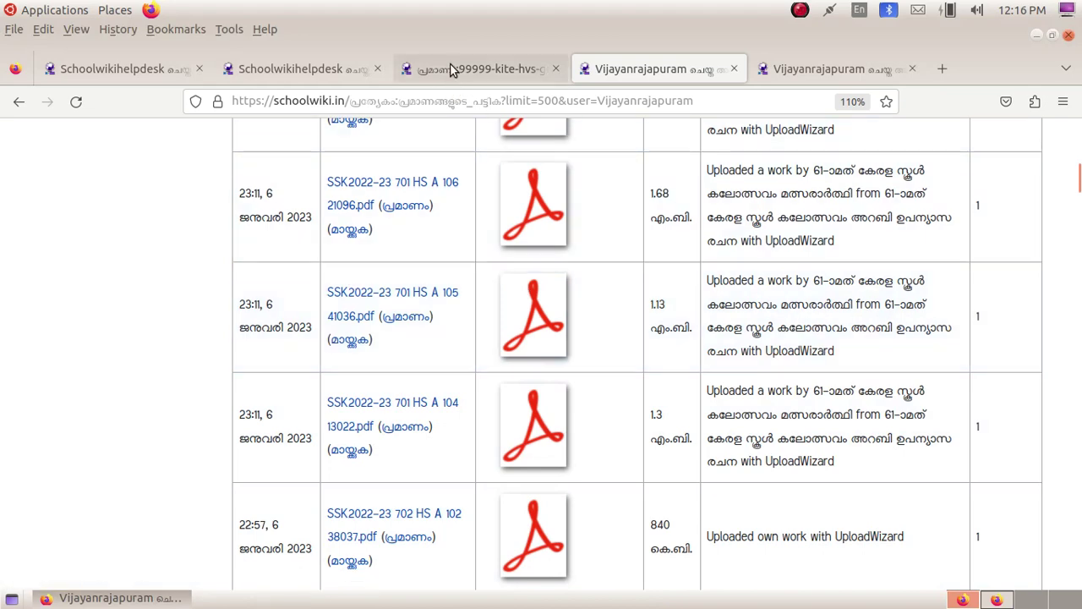
pyautogui.click(345, 66)
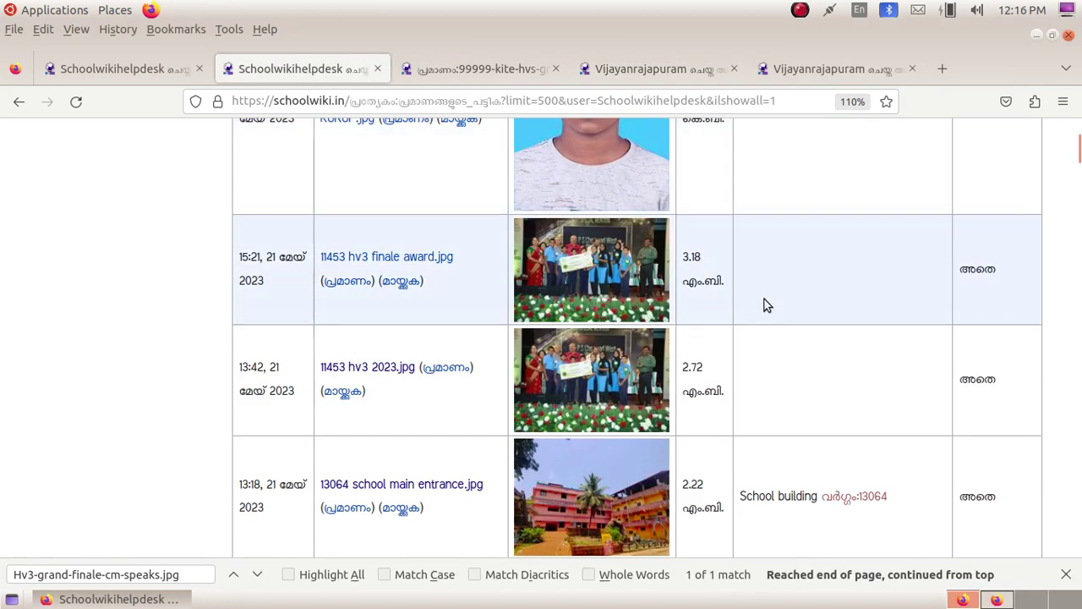
pyautogui.scroll(-3, 544, 413)
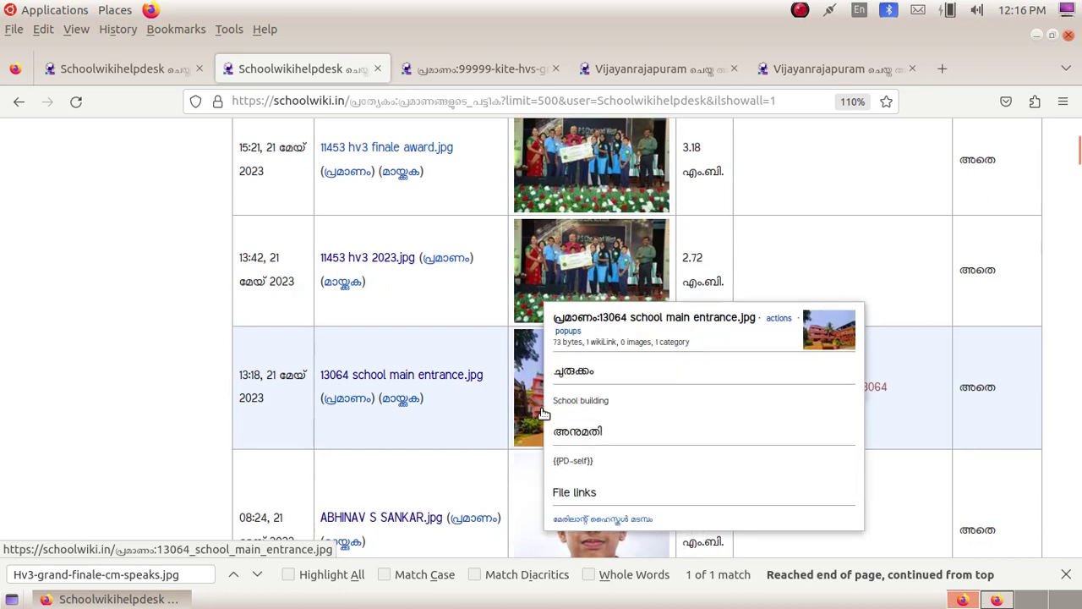
pyautogui.hotkey('ctrl', 'f')
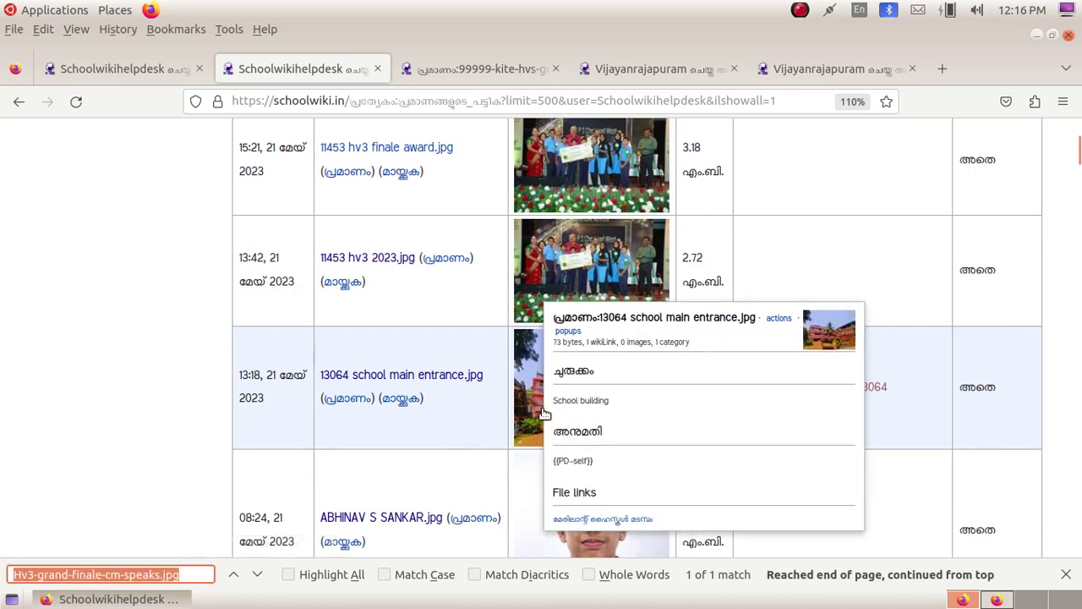
pyautogui.write('spe')
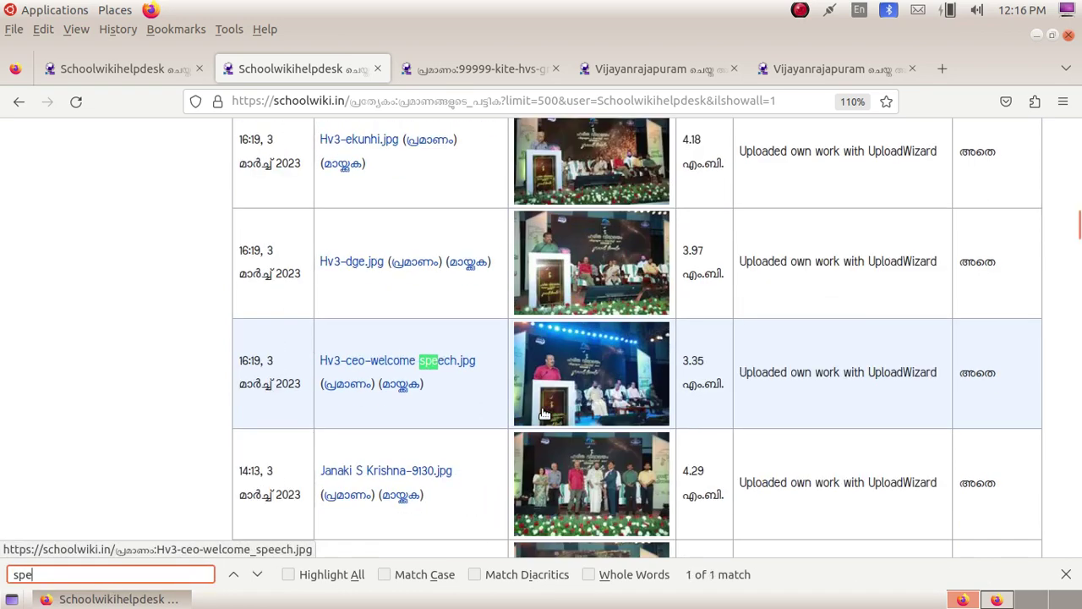
pyautogui.write('a')
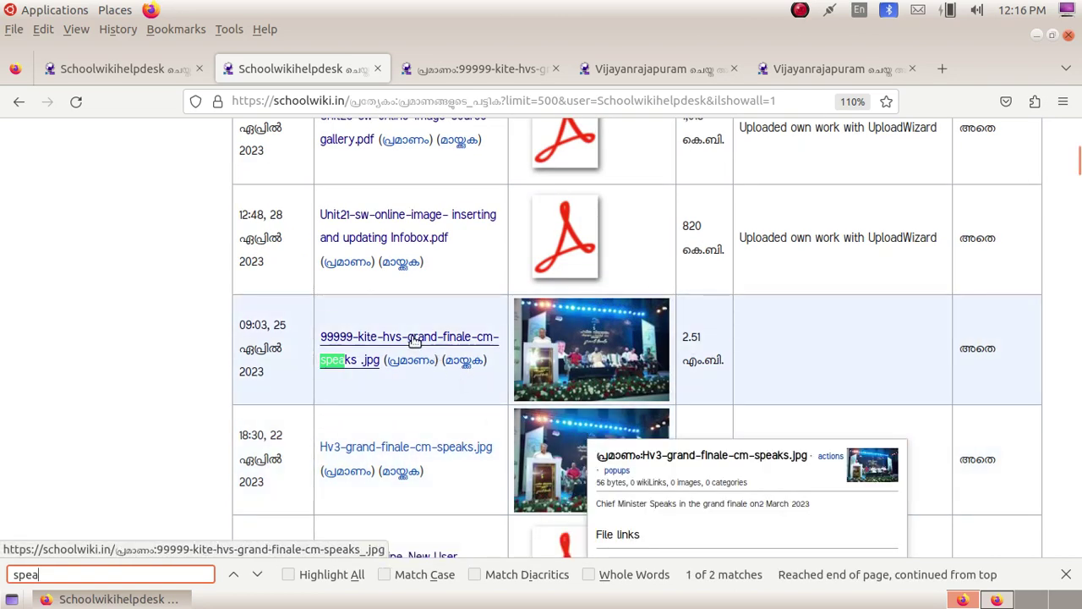
pyautogui.moveTo(415, 338)
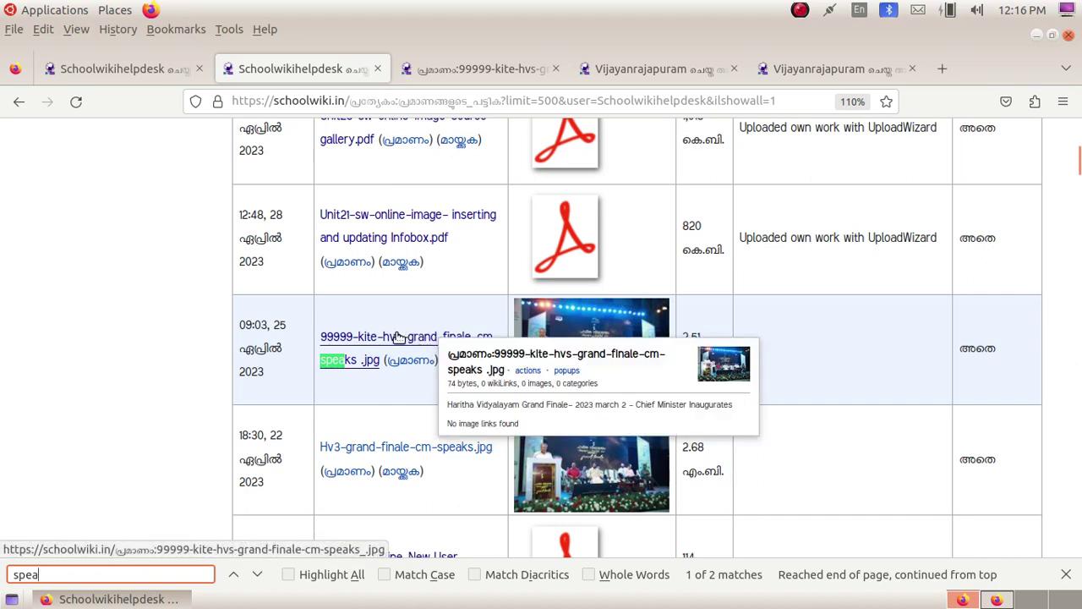
pyautogui.rightClick(399, 336)
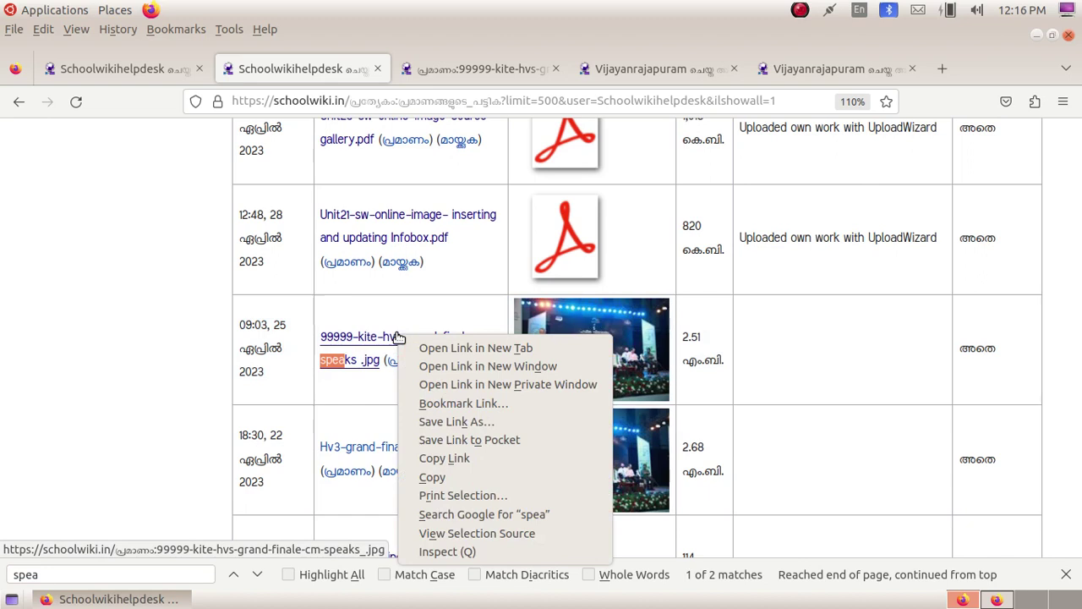
pyautogui.click(476, 348)
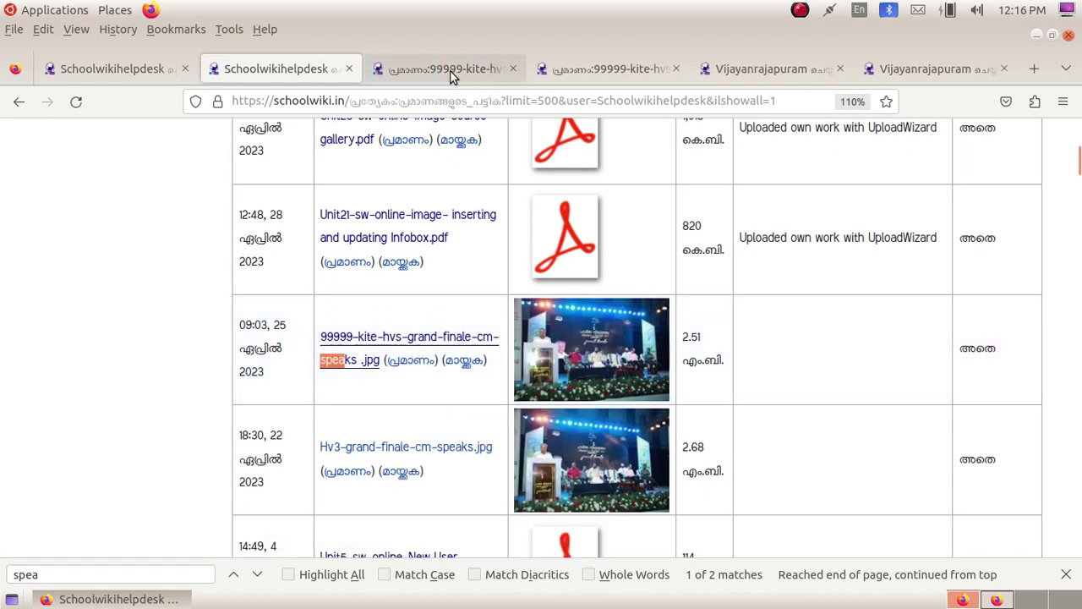
# Step: On the new file page, select parts of the title: 9999, kite-, hvs, grand-finale, cm and speaks
pyautogui.click(450, 70)
pyautogui.scroll(-3, 519, 398)
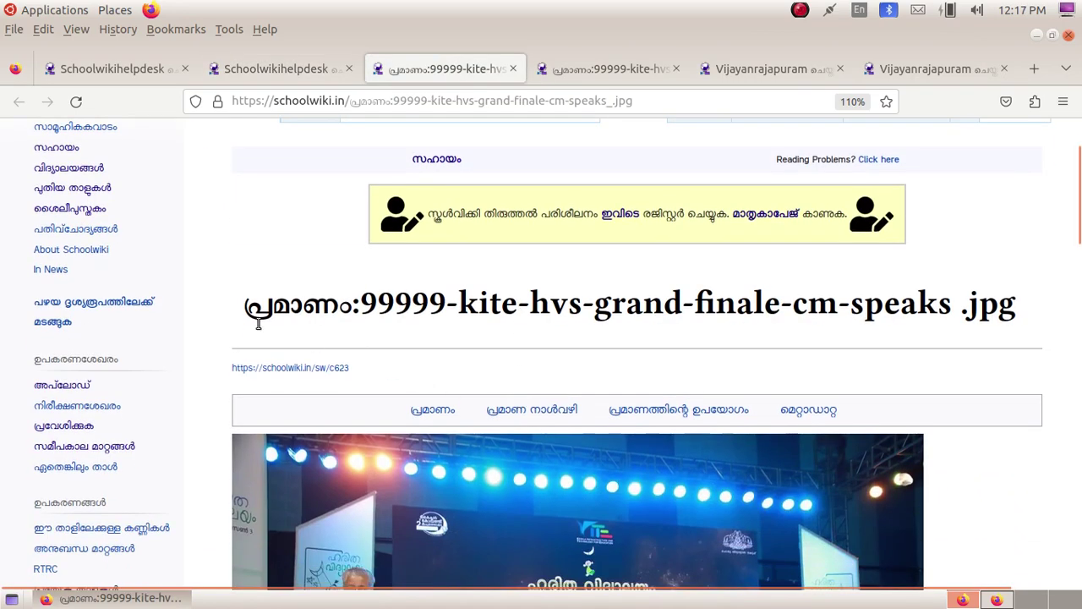
pyautogui.scroll(-10, 419, 334)
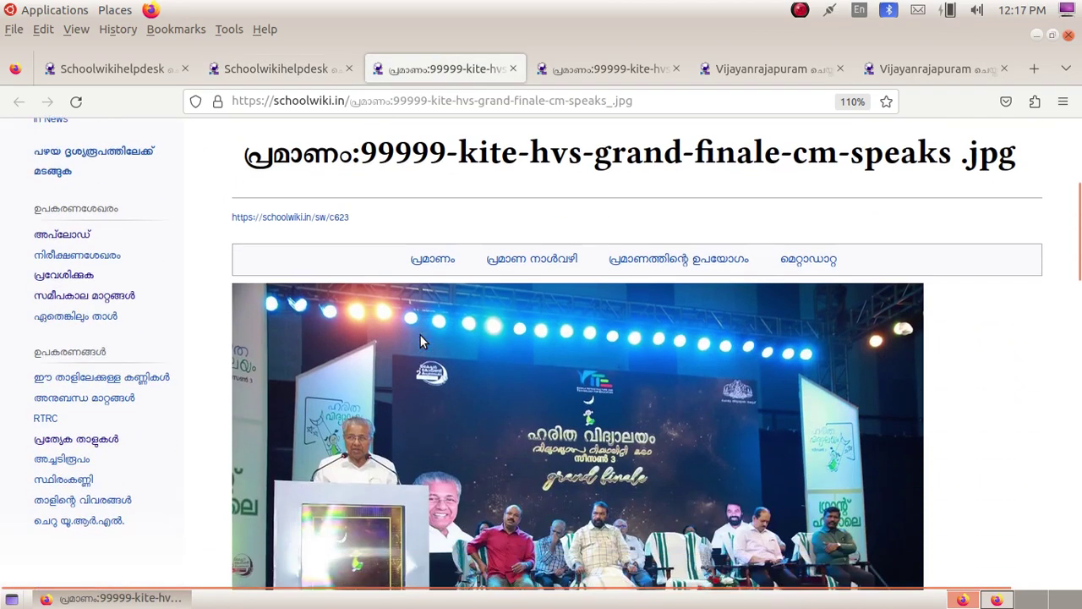
pyautogui.scroll(10, 423, 340)
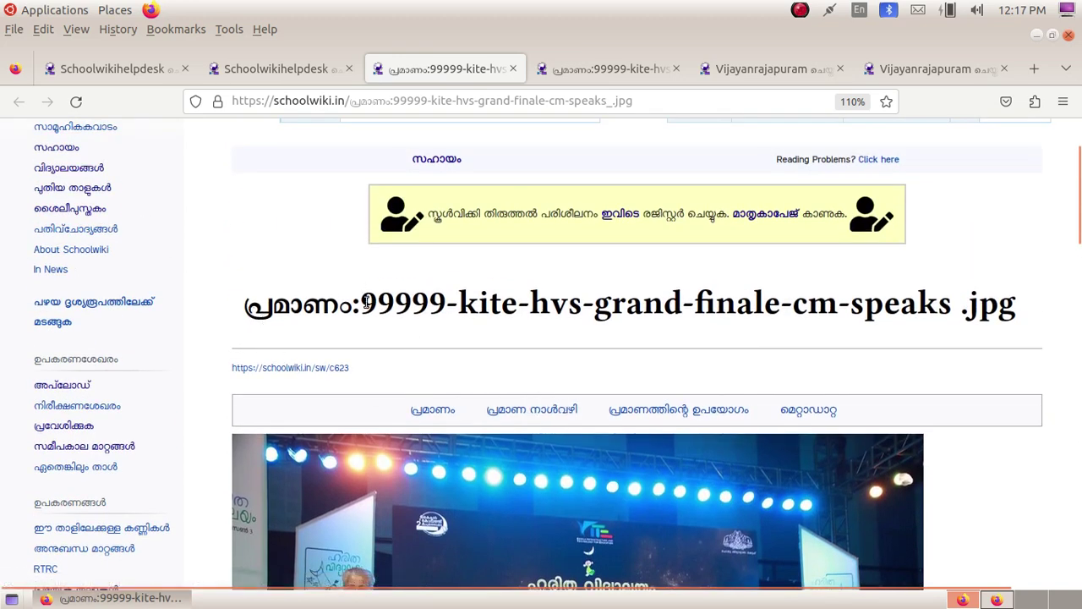
pyautogui.moveTo(367, 302); pyautogui.dragTo(525, 298)
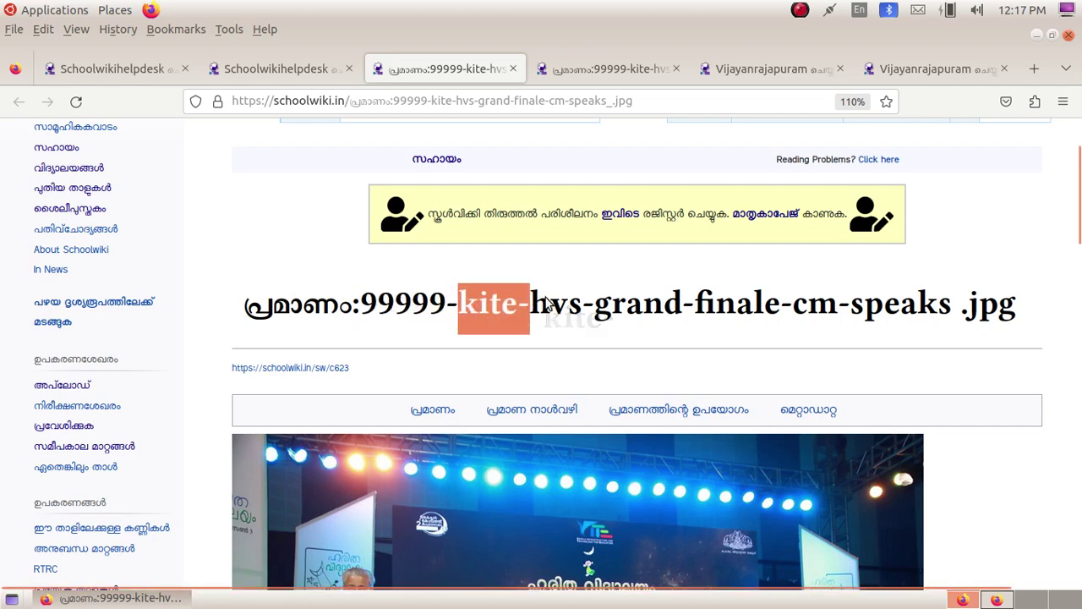
pyautogui.click(531, 299)
pyautogui.moveTo(531, 299); pyautogui.dragTo(582, 306)
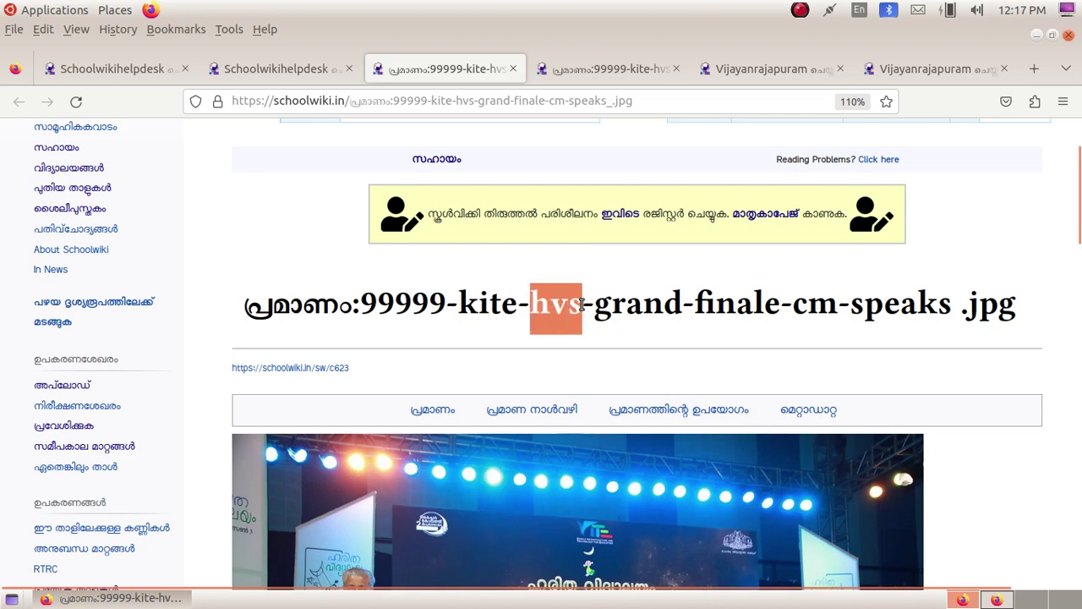
pyautogui.click(622, 304)
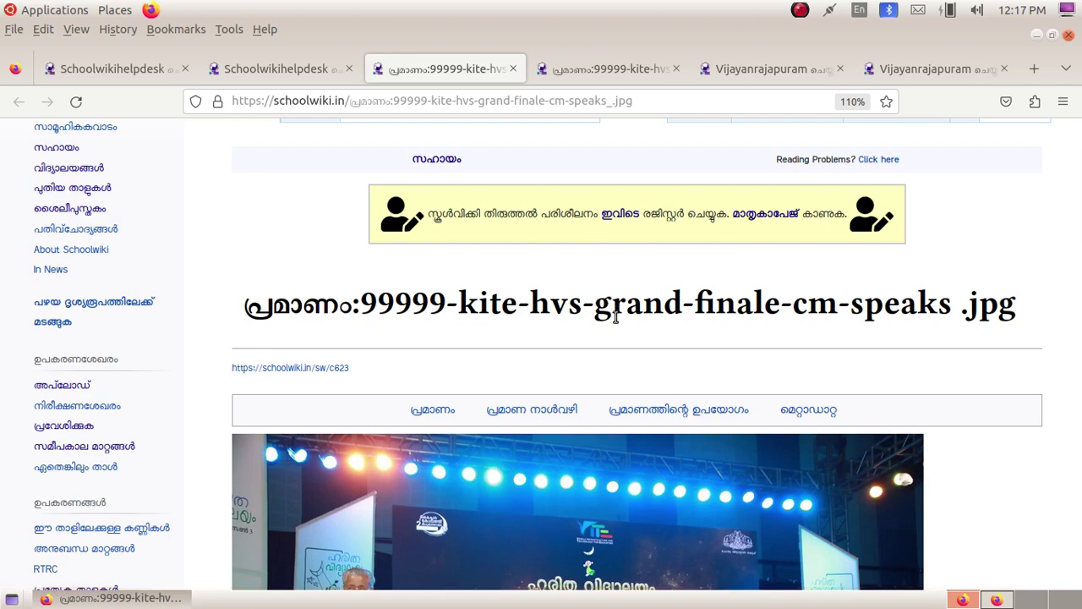
pyautogui.moveTo(594, 308); pyautogui.dragTo(837, 308)
pyautogui.click(798, 295)
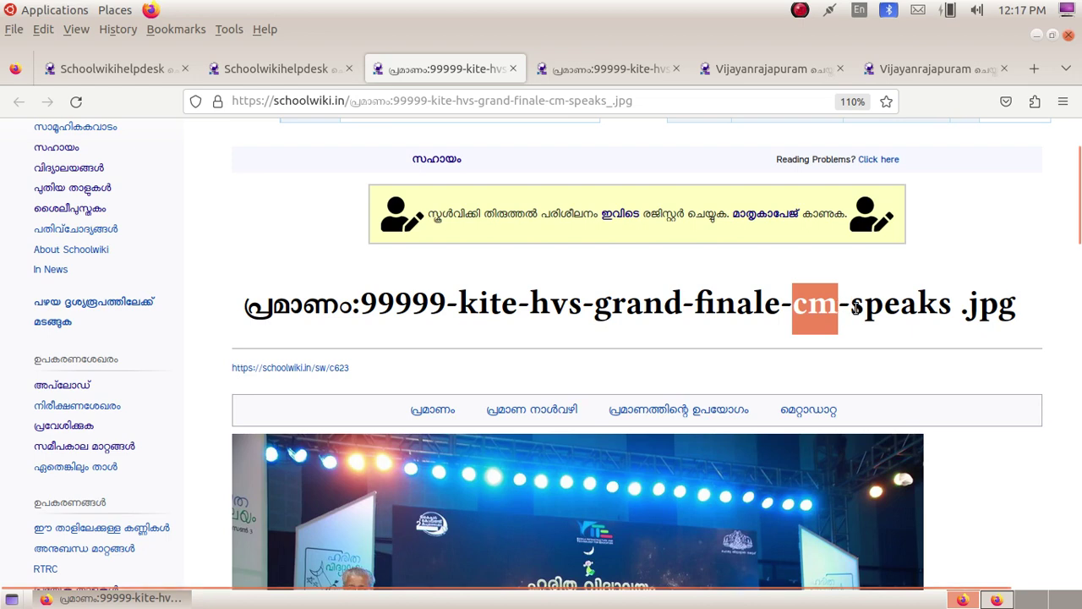
pyautogui.click(857, 306)
pyautogui.moveTo(852, 306); pyautogui.dragTo(952, 306)
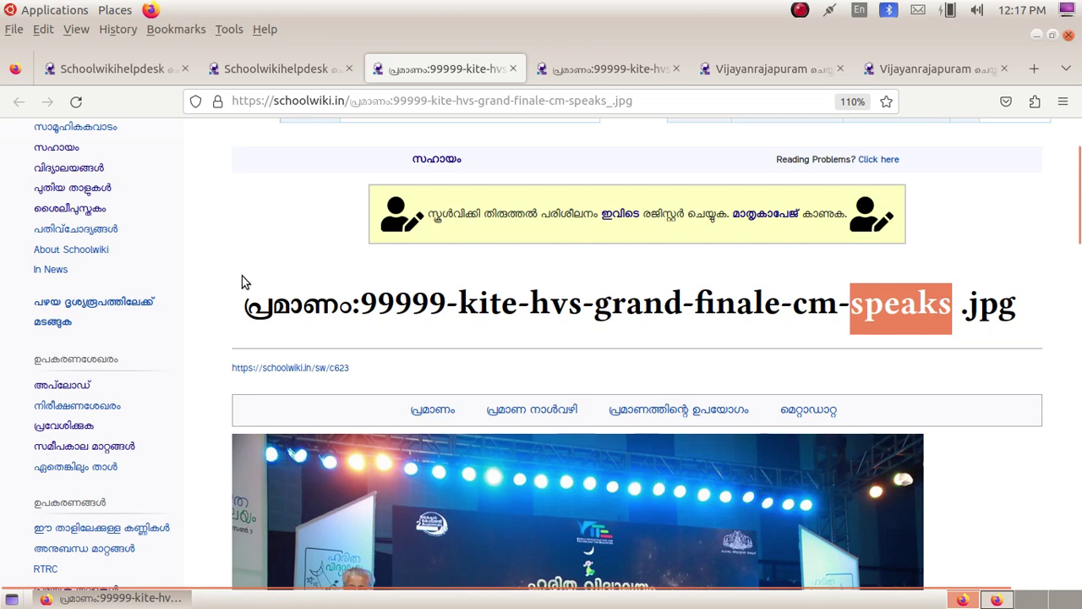
pyautogui.click(359, 296)
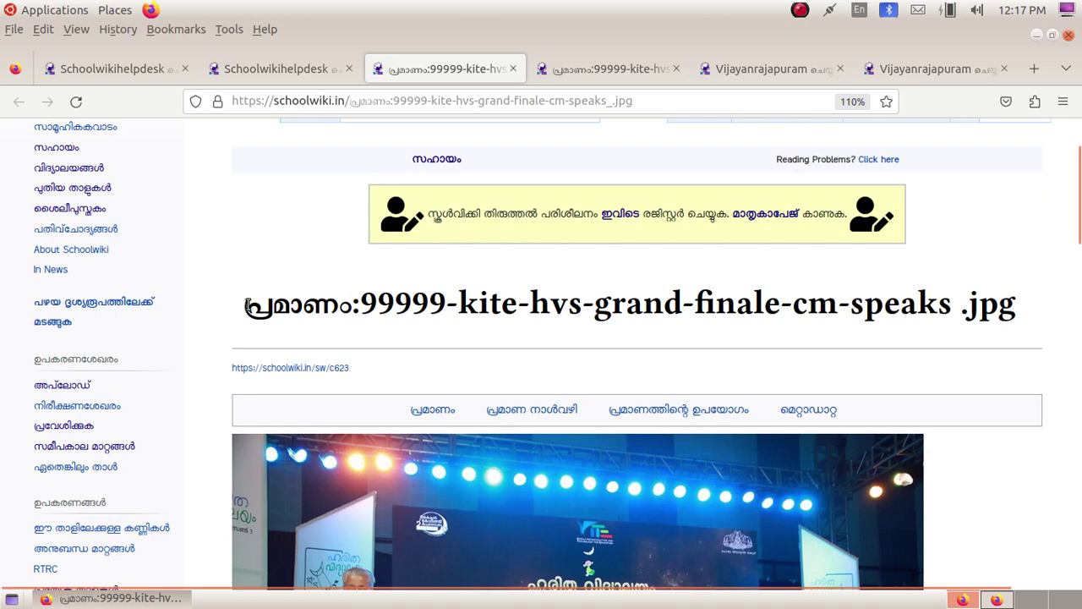
# Step: Copy the whole file name title and return to the article window
pyautogui.moveTo(246, 306); pyautogui.dragTo(1035, 292)
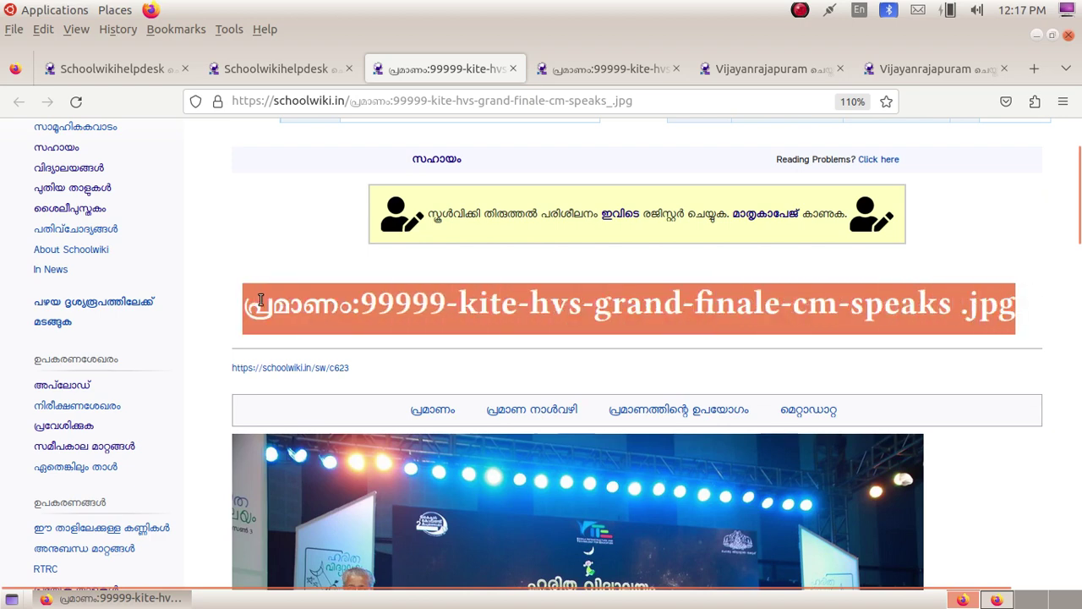
pyautogui.rightClick(535, 298)
pyautogui.click(571, 315)
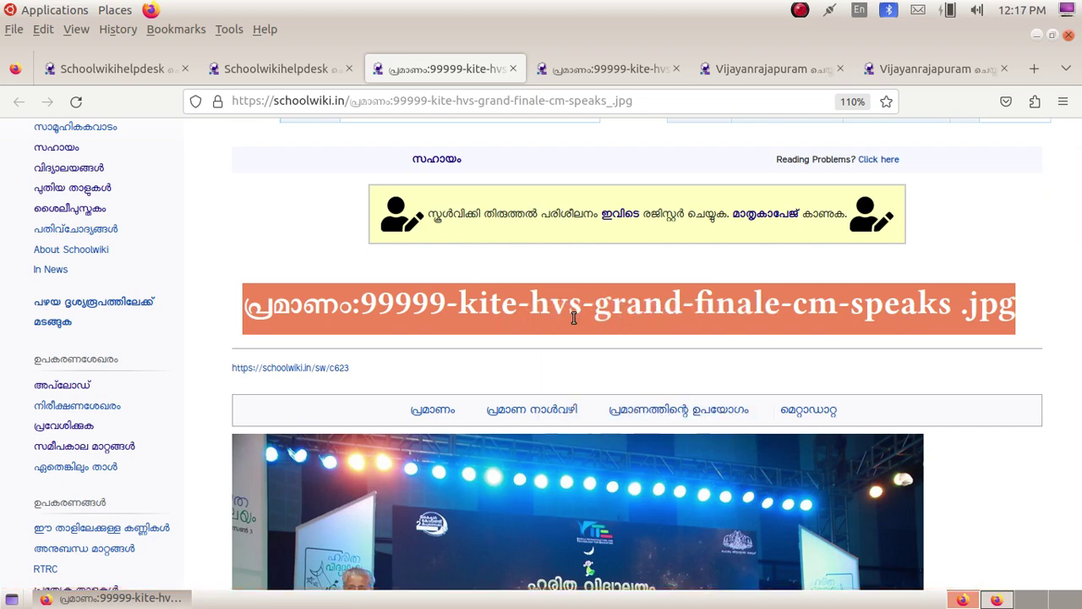
pyautogui.click(998, 600)
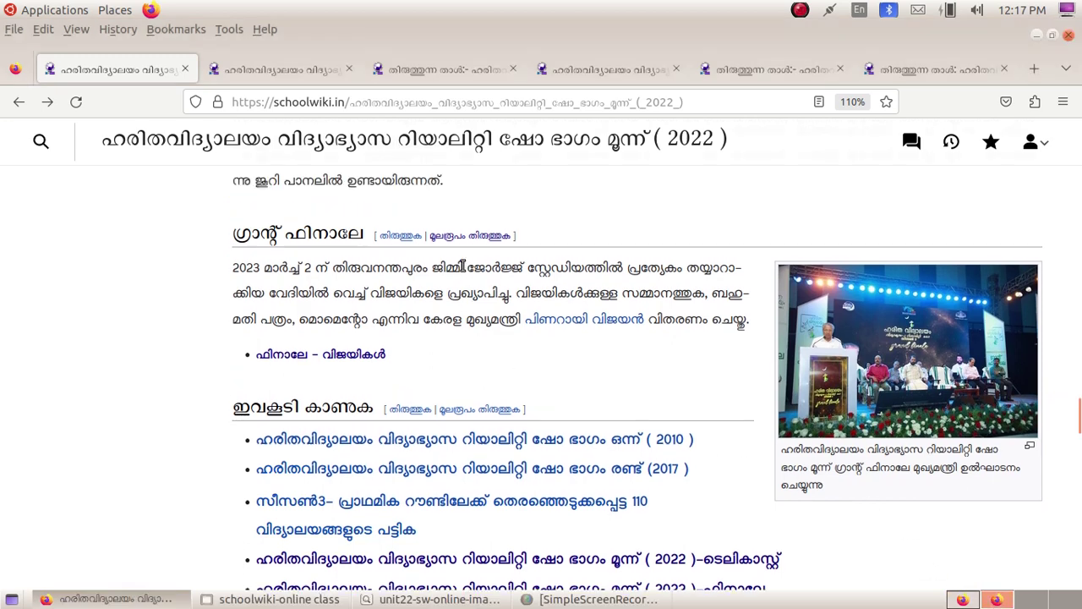
# Step: Go to the article's edit tab, close the duplicate tab, and scroll to the Grand Finale source text
pyautogui.click(292, 75)
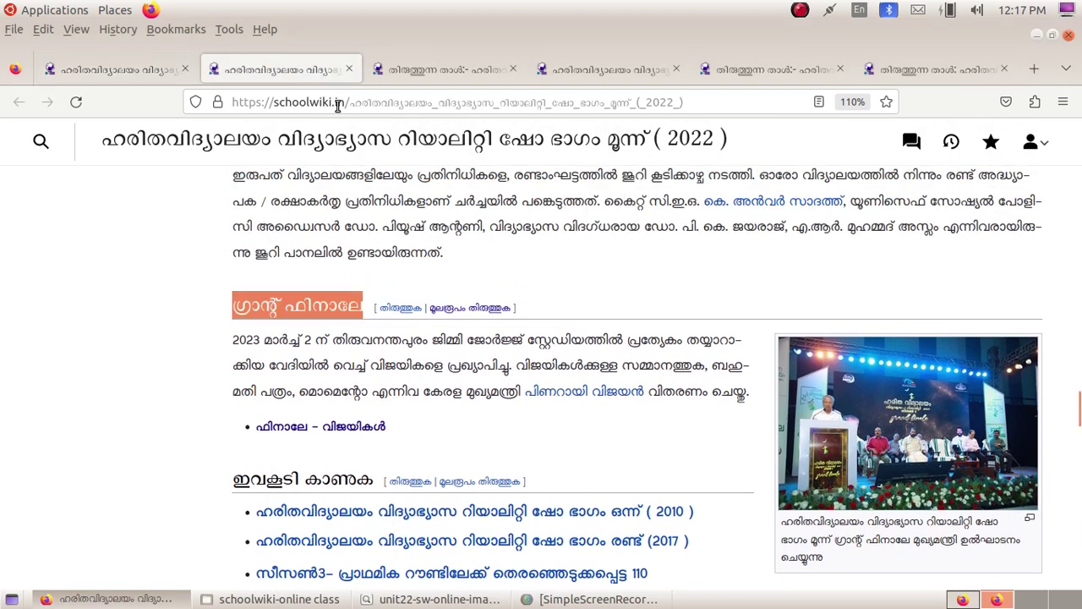
pyautogui.click(401, 72)
pyautogui.scroll(-5, 558, 423)
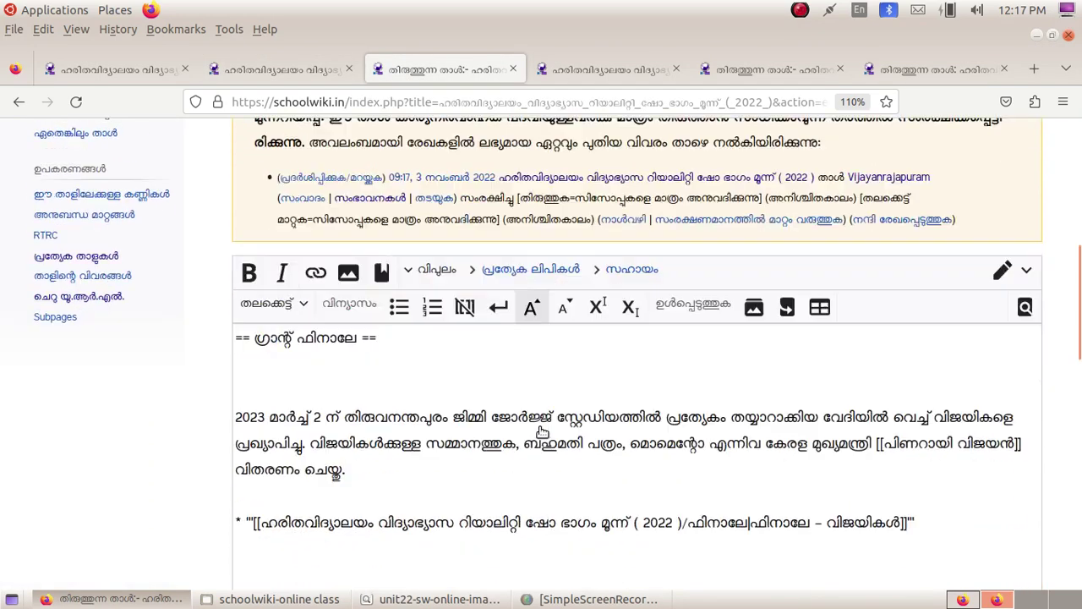
pyautogui.scroll(-2, 542, 432)
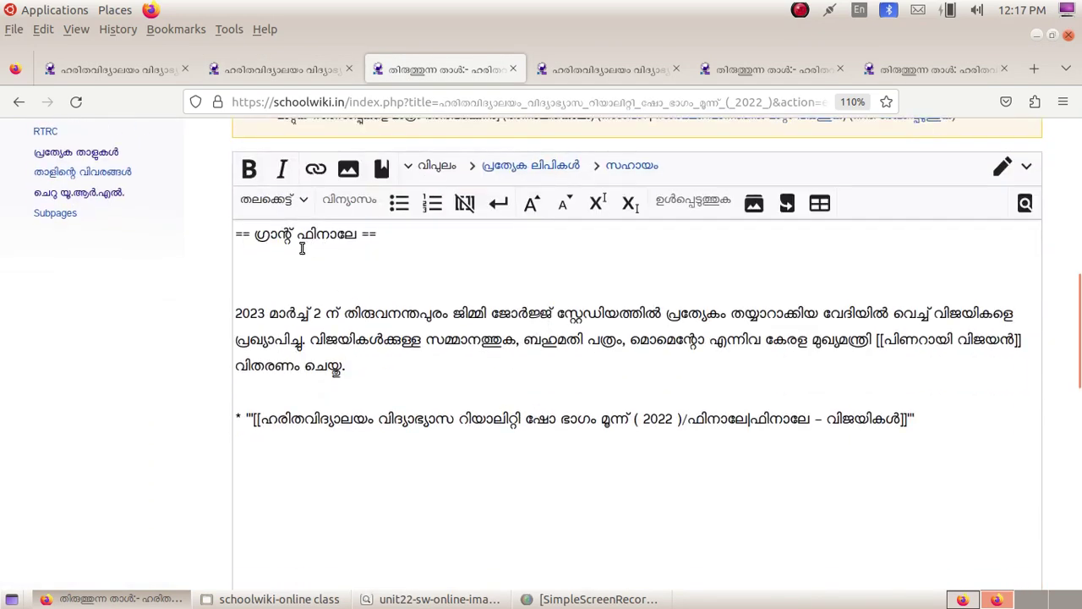
pyautogui.click(348, 68)
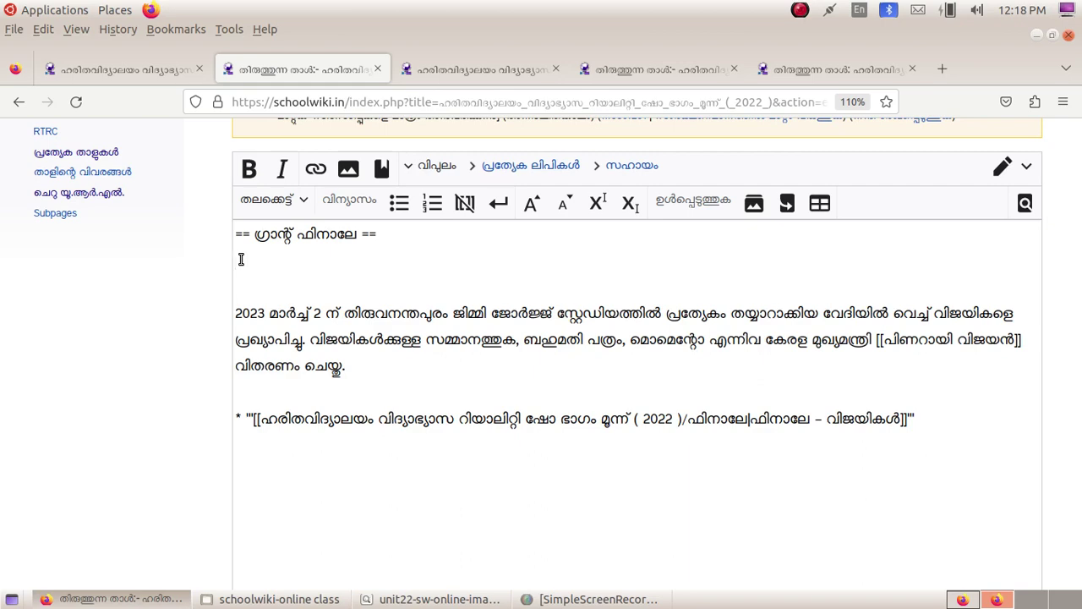
pyautogui.scroll(2, 503, 276)
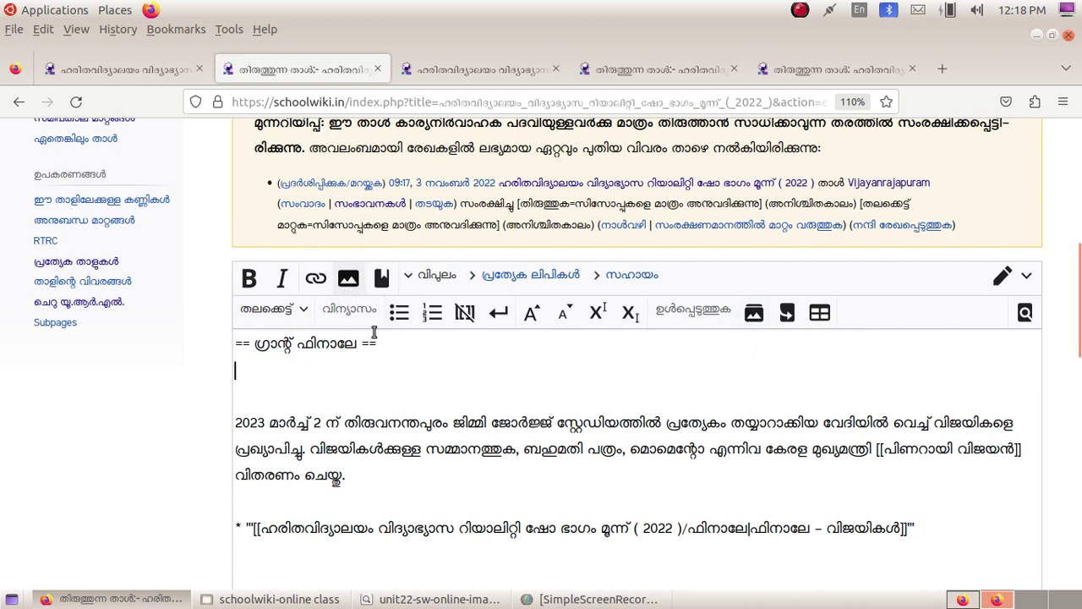
# Step: Open the insert-image dialog, move it aside, and focus its file name field
pyautogui.click(348, 279)
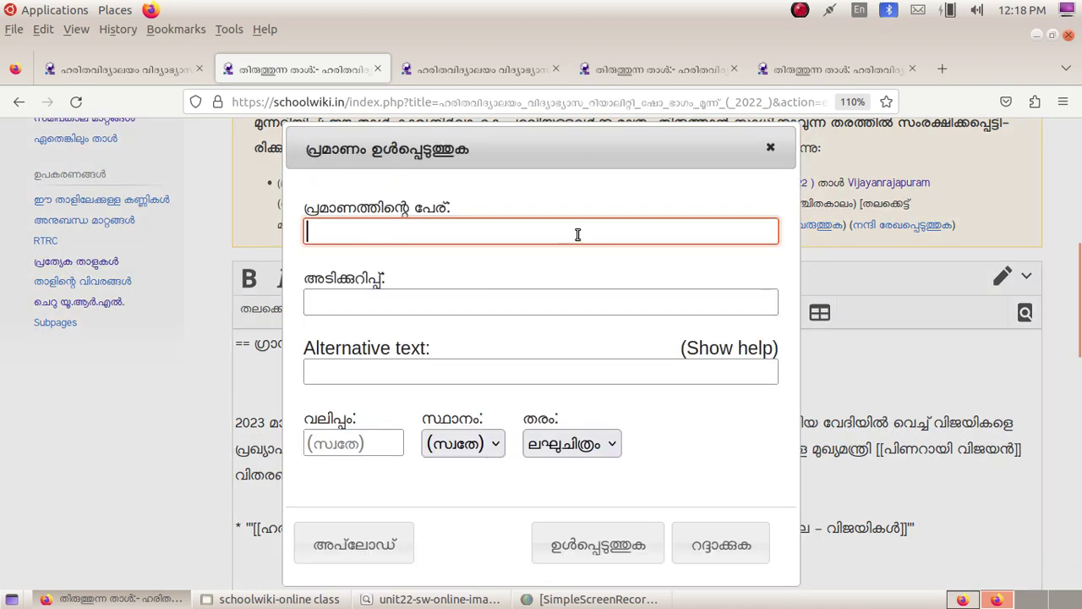
pyautogui.moveTo(531, 149); pyautogui.dragTo(634, 144)
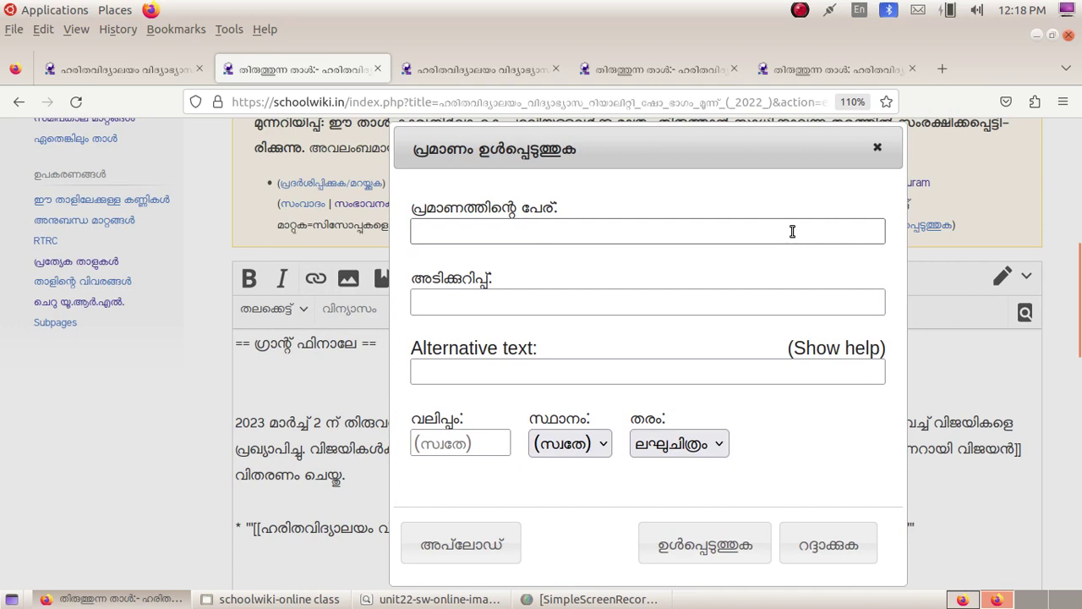
pyautogui.click(435, 235)
pyautogui.click(431, 232)
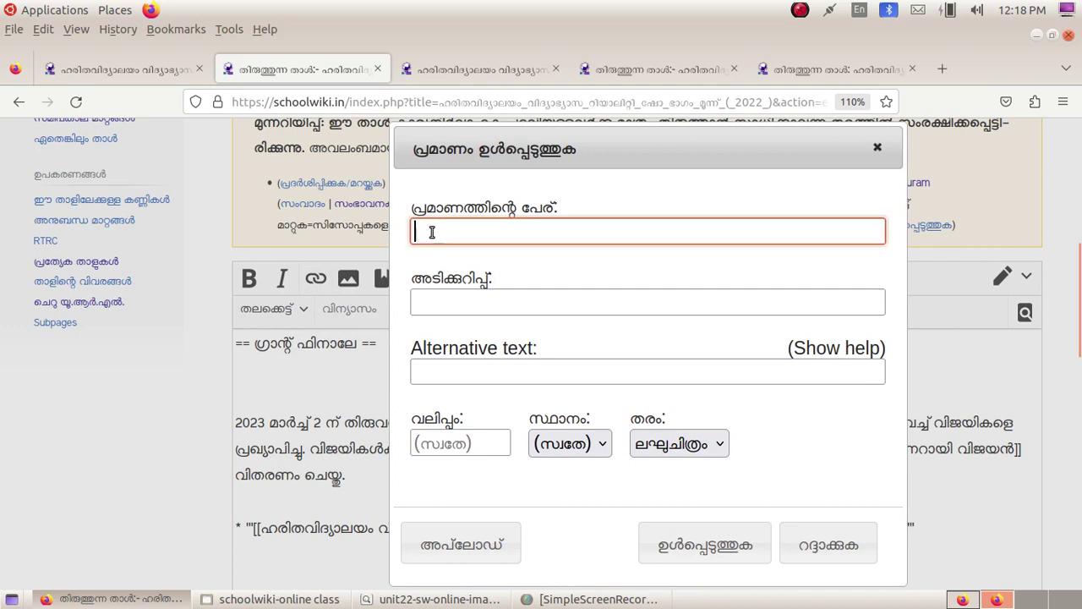
# Step: Copy the uploaded photo's file title from the file page and paste it as the file name
pyautogui.click(963, 601)
pyautogui.rightClick(757, 314)
pyautogui.click(780, 324)
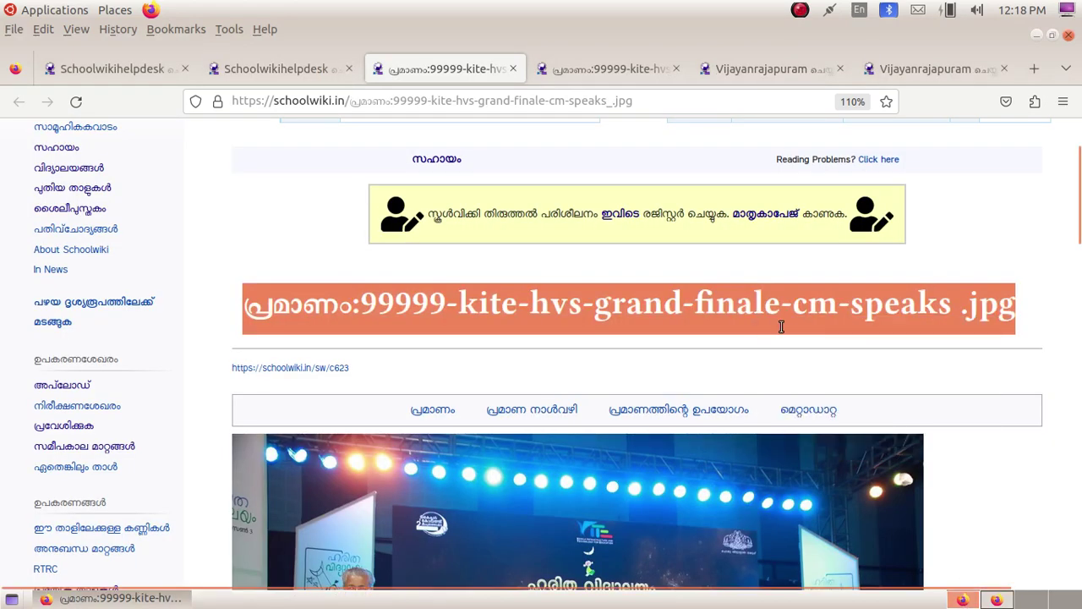
pyautogui.click(996, 601)
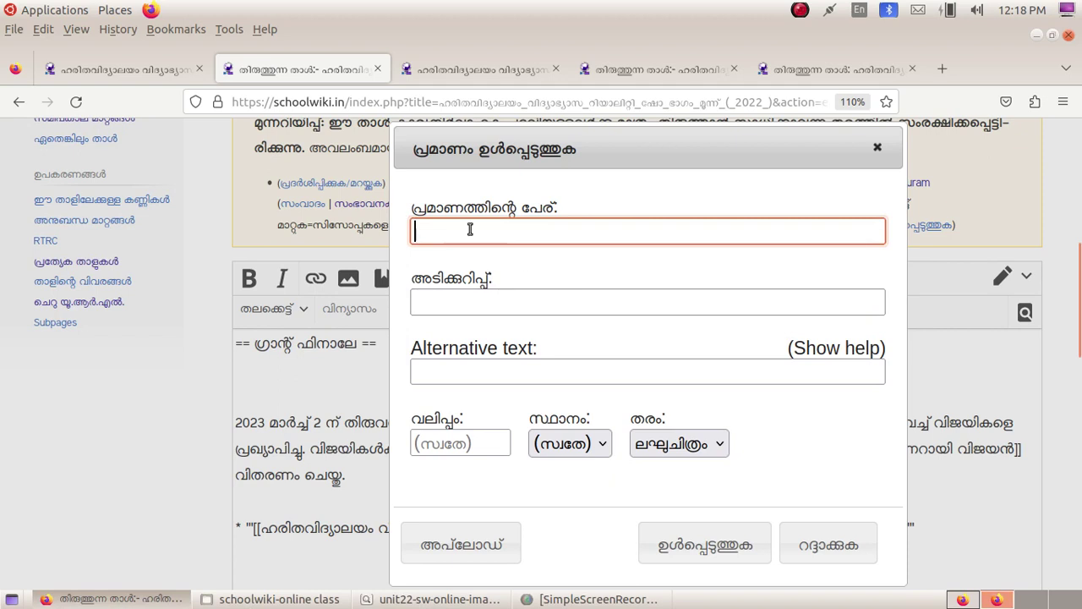
pyautogui.hotkey('ctrl', 'v')
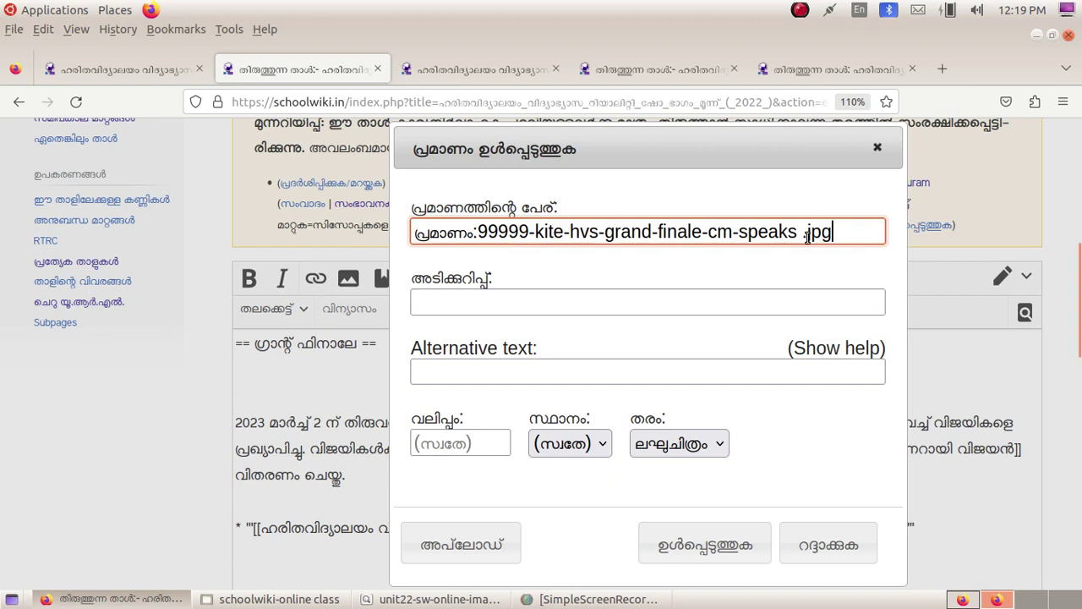
pyautogui.moveTo(796, 231); pyautogui.dragTo(805, 232)
pyautogui.click(837, 230)
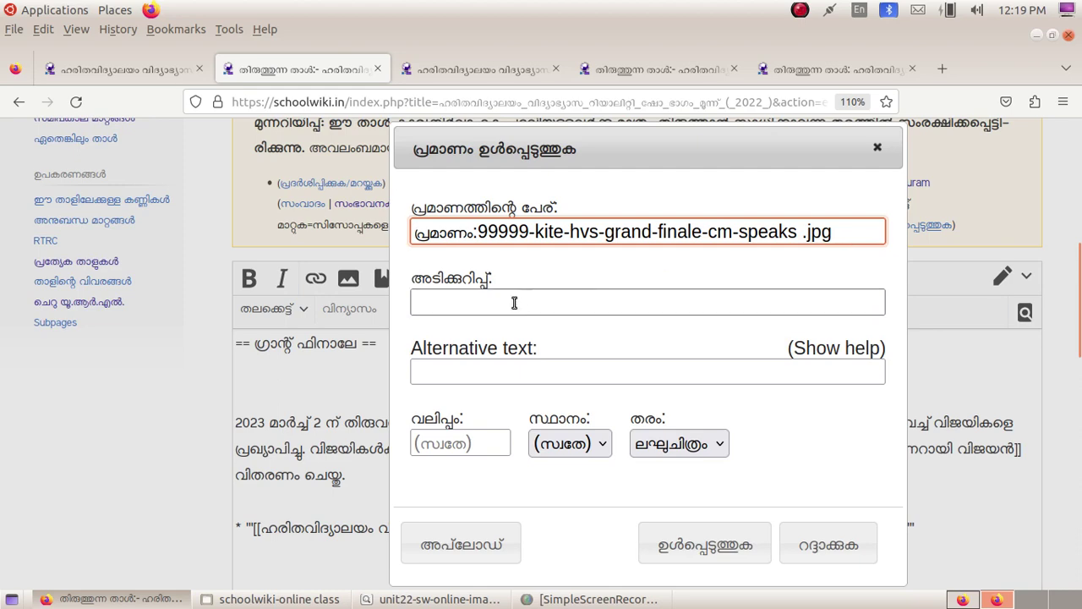
pyautogui.click(118, 76)
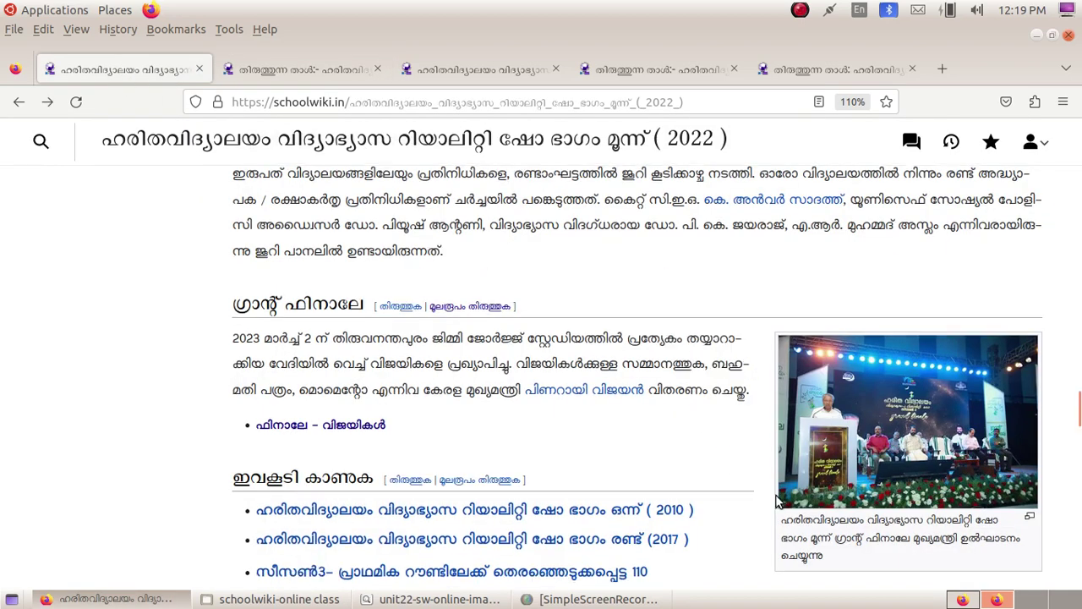
# Step: Copy the photo's Malayalam caption text from the published article
pyautogui.scroll(-1, 828, 472)
pyautogui.moveTo(839, 453); pyautogui.dragTo(778, 423)
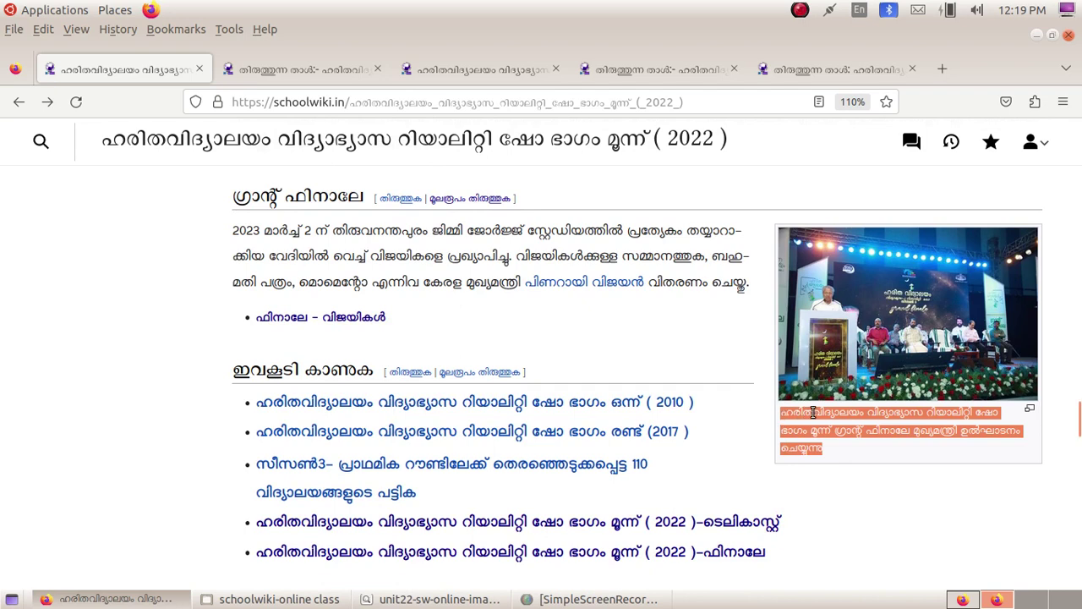
pyautogui.rightClick(850, 417)
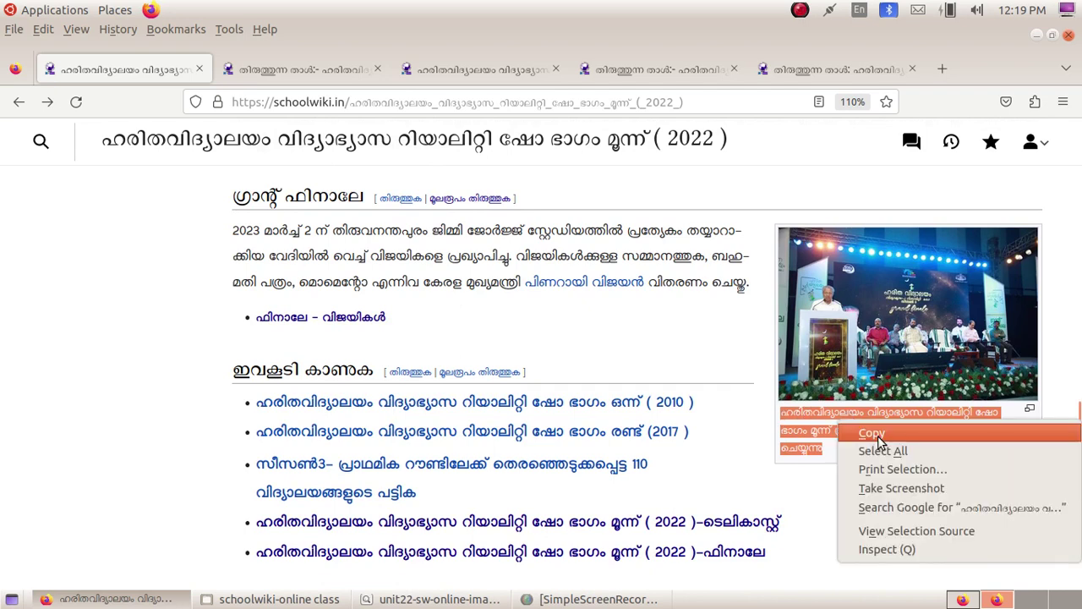
pyautogui.click(855, 433)
pyautogui.click(646, 67)
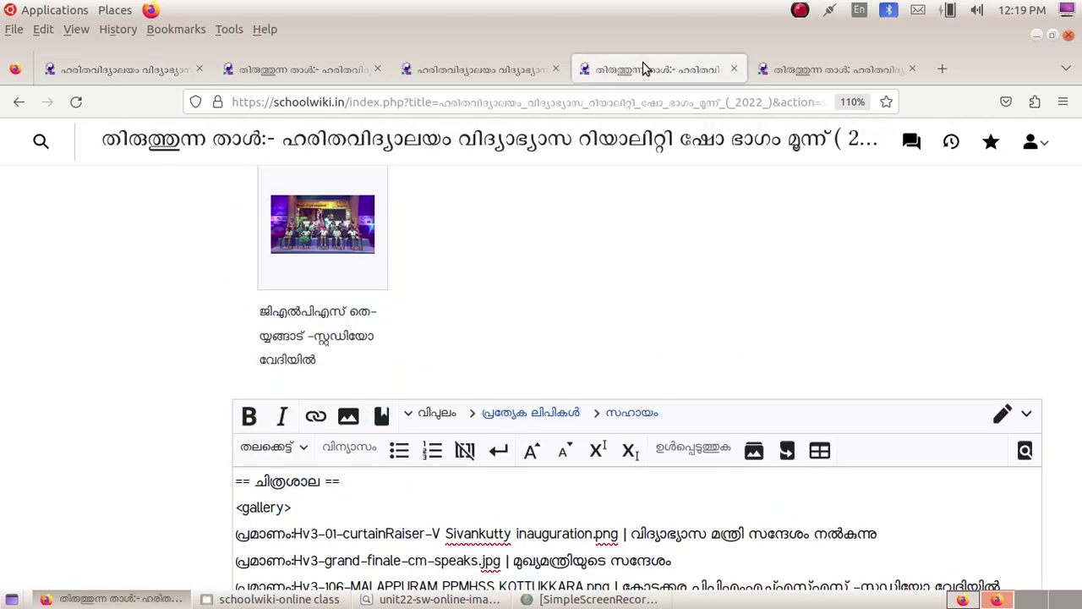
pyautogui.click(507, 73)
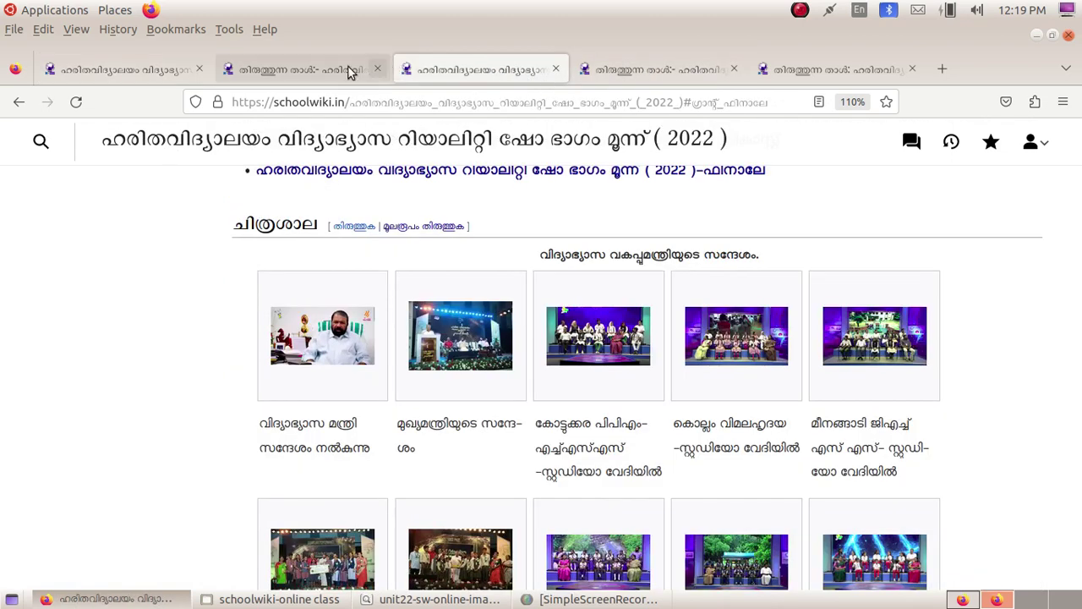
pyautogui.click(334, 73)
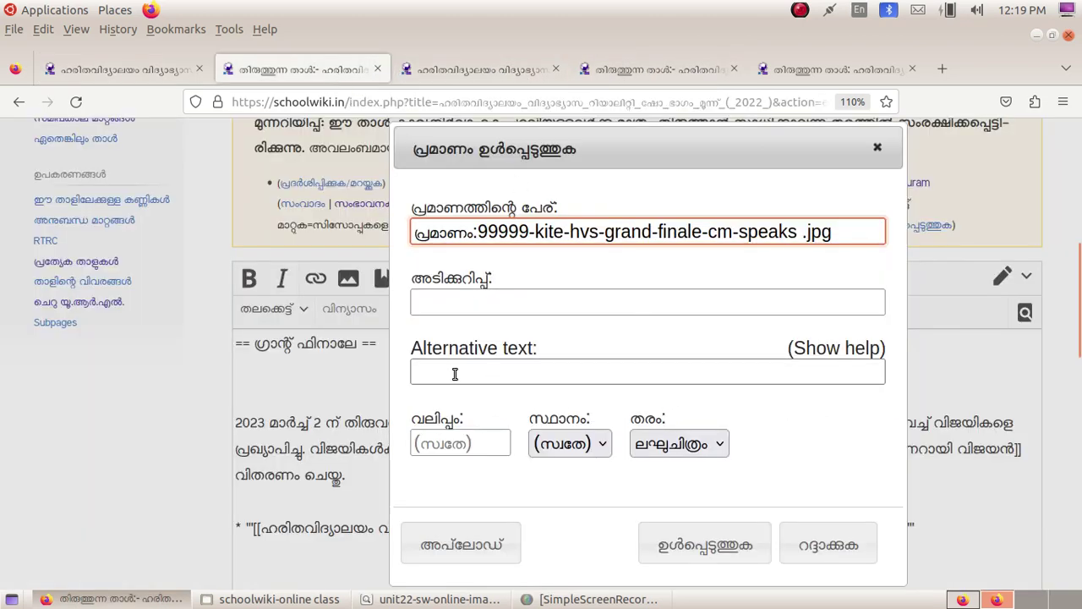
# Step: Paste the caption into the caption field and add a hyphen after മൂന്ന്
pyautogui.click(455, 300)
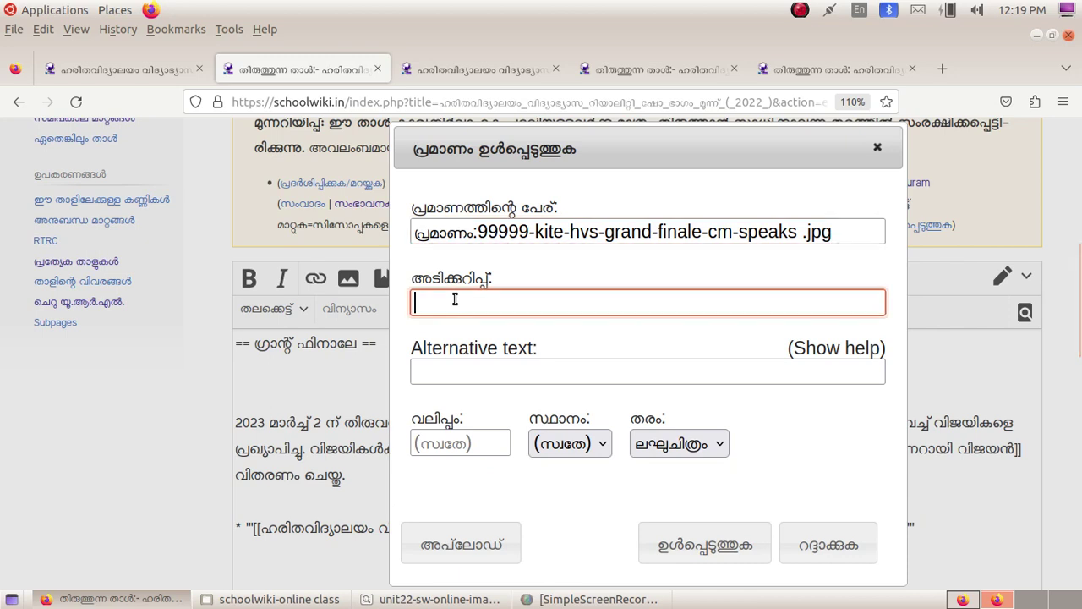
pyautogui.hotkey('ctrl', 'v')
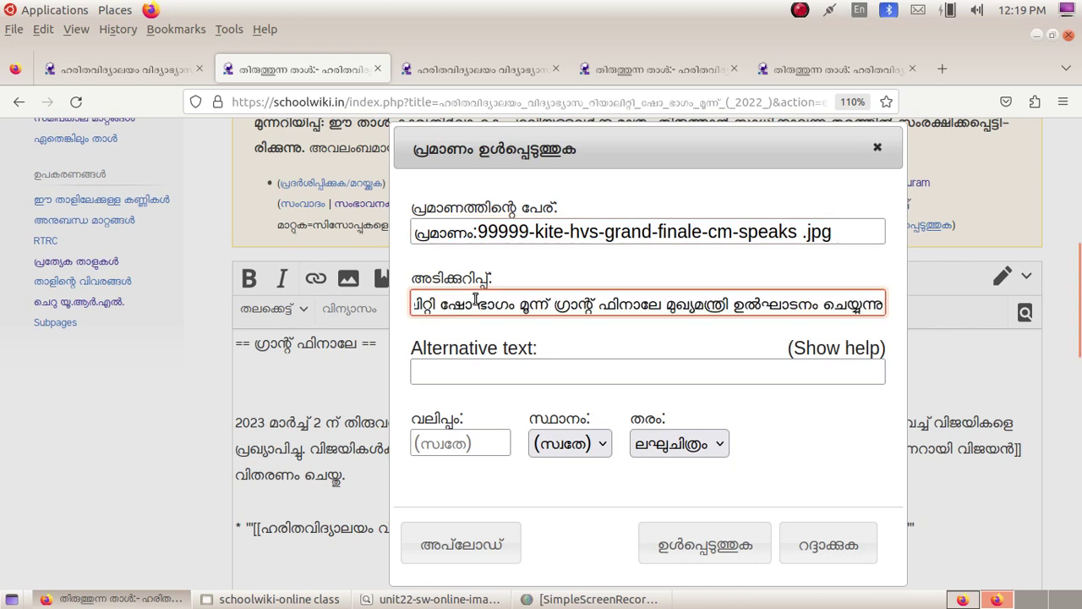
pyautogui.press('Left')
pyautogui.press('Left')
pyautogui.press('Left')
pyautogui.press('Left')
pyautogui.press('Left')
pyautogui.press('Left')
pyautogui.press('Left')
pyautogui.press('Left')
pyautogui.press('Left')
pyautogui.press('Left')
pyautogui.press('Left')
pyautogui.press('Left')
pyautogui.press('Left')
pyautogui.press('Left')
pyautogui.press('Left')
pyautogui.press('Left')
pyautogui.press('Left')
pyautogui.press('Left')
pyautogui.press('Left')
pyautogui.press('Left')
pyautogui.press('Left')
pyautogui.press('Left')
pyautogui.press('Left')
pyautogui.press('Left')
pyautogui.press('Left')
pyautogui.press('Left')
pyautogui.press('Left')
pyautogui.press('Left')
pyautogui.press('Left')
pyautogui.press('Left')
pyautogui.press('Left')
pyautogui.press('Left')
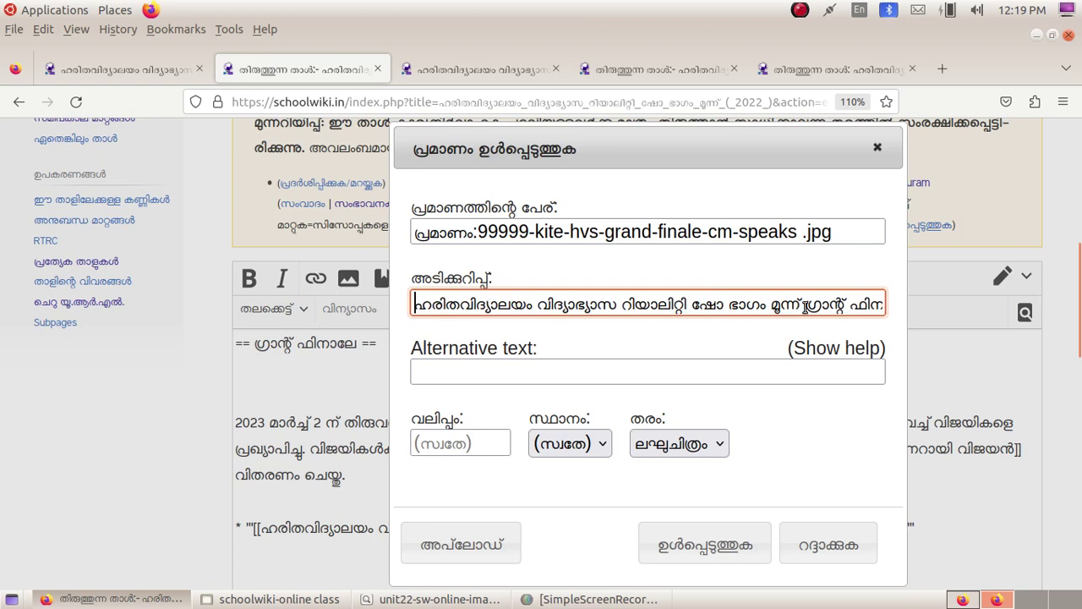
pyautogui.click(806, 305)
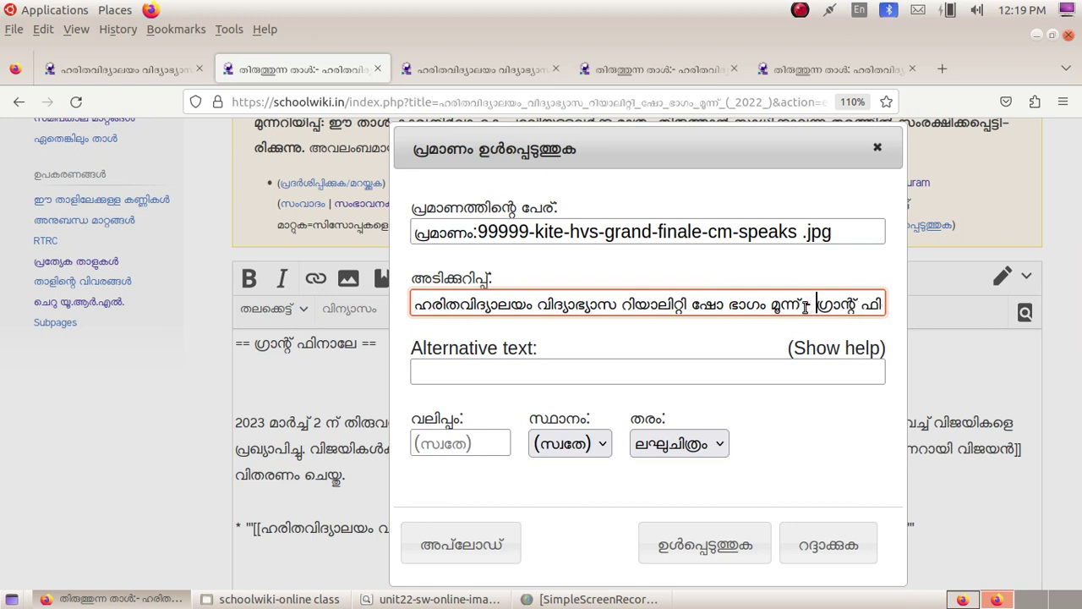
pyautogui.write('-')
pyautogui.press('Right')
pyautogui.press('Right')
pyautogui.press('Right')
pyautogui.press('Right')
pyautogui.press('Right')
pyautogui.press('Right')
pyautogui.press('Right')
pyautogui.press('Right')
pyautogui.press('Right')
pyautogui.press('Right')
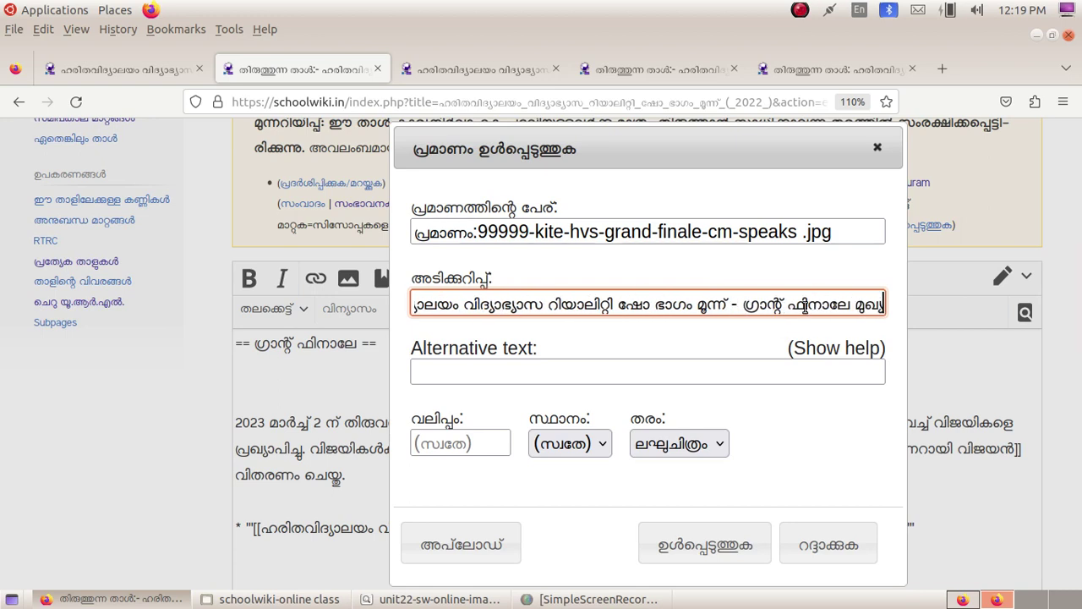
pyautogui.press('Right')
pyautogui.press('Right')
pyautogui.press('Right')
pyautogui.press('Right')
pyautogui.press('Right')
pyautogui.press('Right')
pyautogui.press('Right')
pyautogui.press('Right')
pyautogui.press('Right')
pyautogui.press('Right')
pyautogui.press('Right')
pyautogui.press('Right')
pyautogui.press('Right')
pyautogui.press('Right')
pyautogui.press('Right')
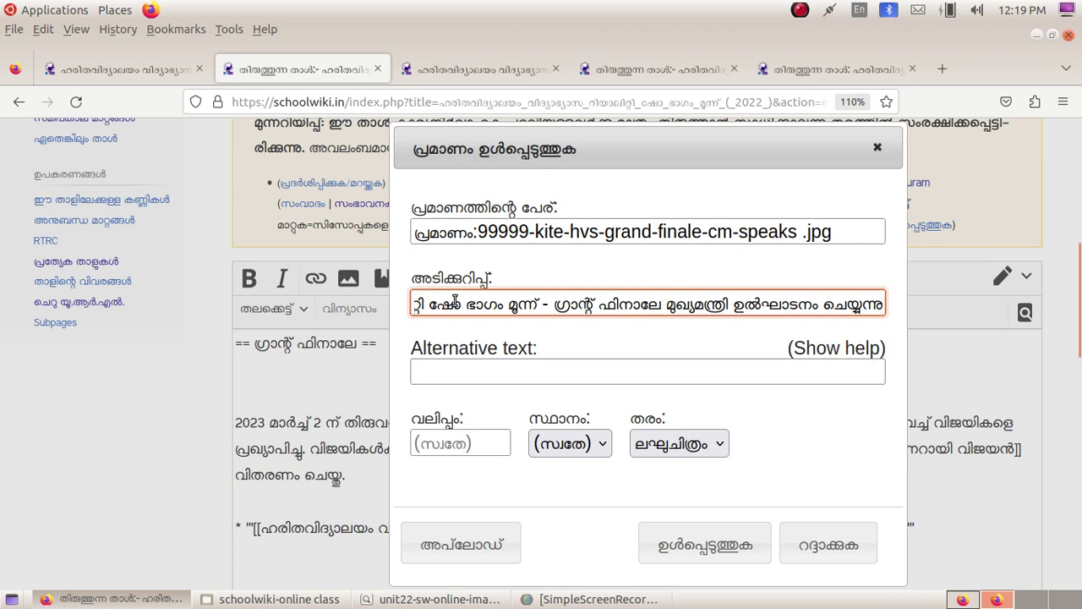
pyautogui.click(461, 368)
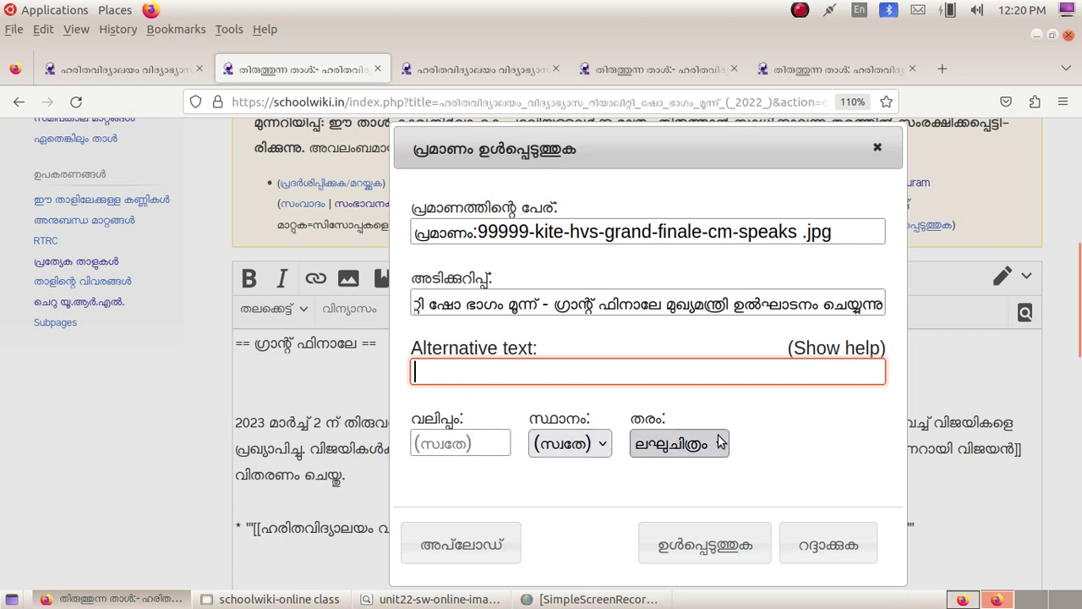
pyautogui.scroll(-2, 816, 385)
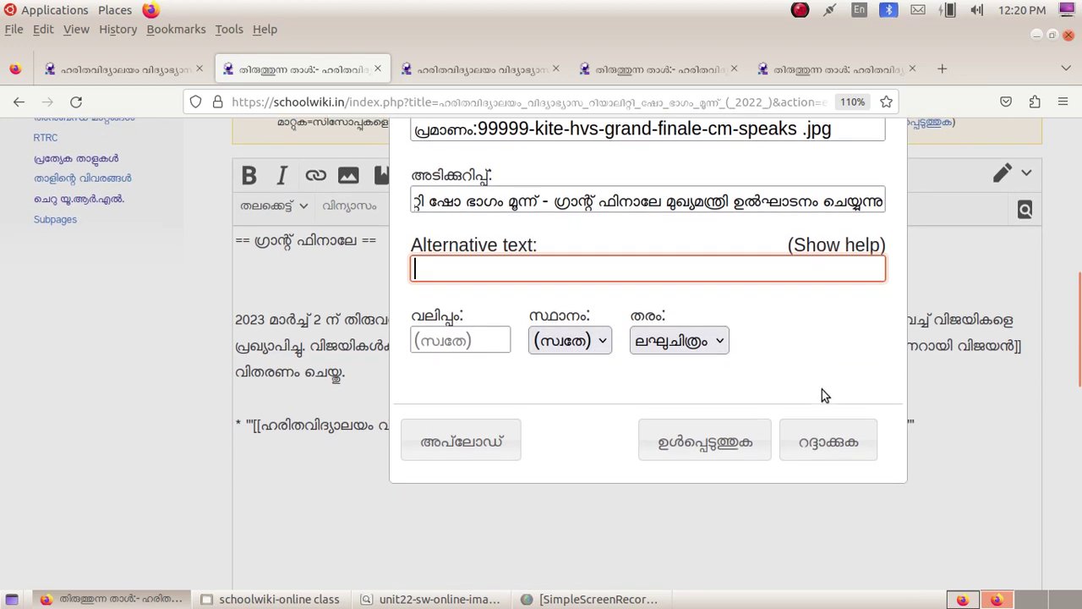
pyautogui.click(720, 336)
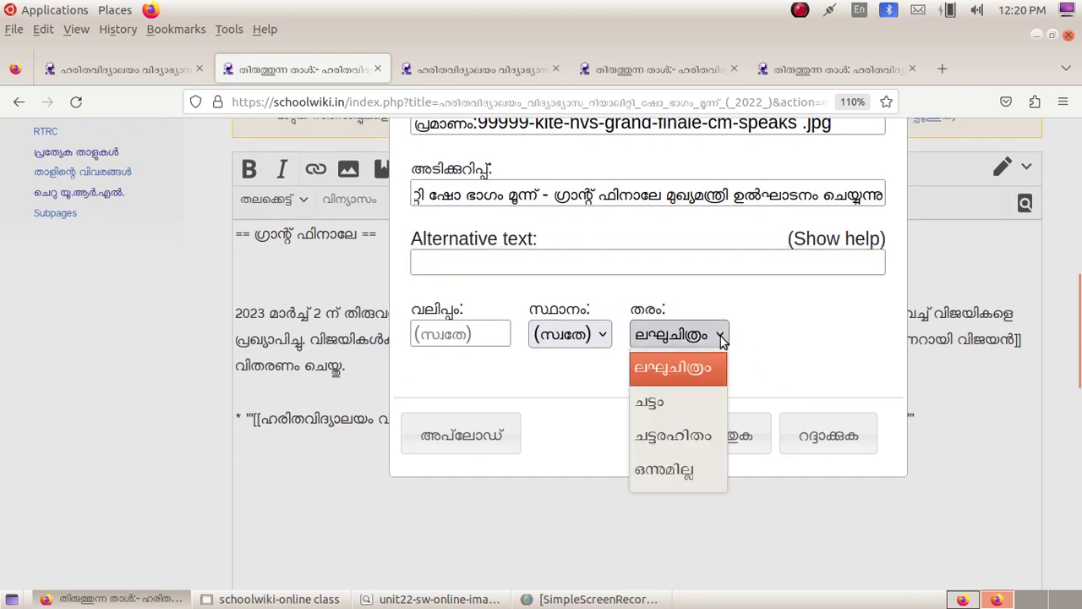
pyautogui.click(720, 338)
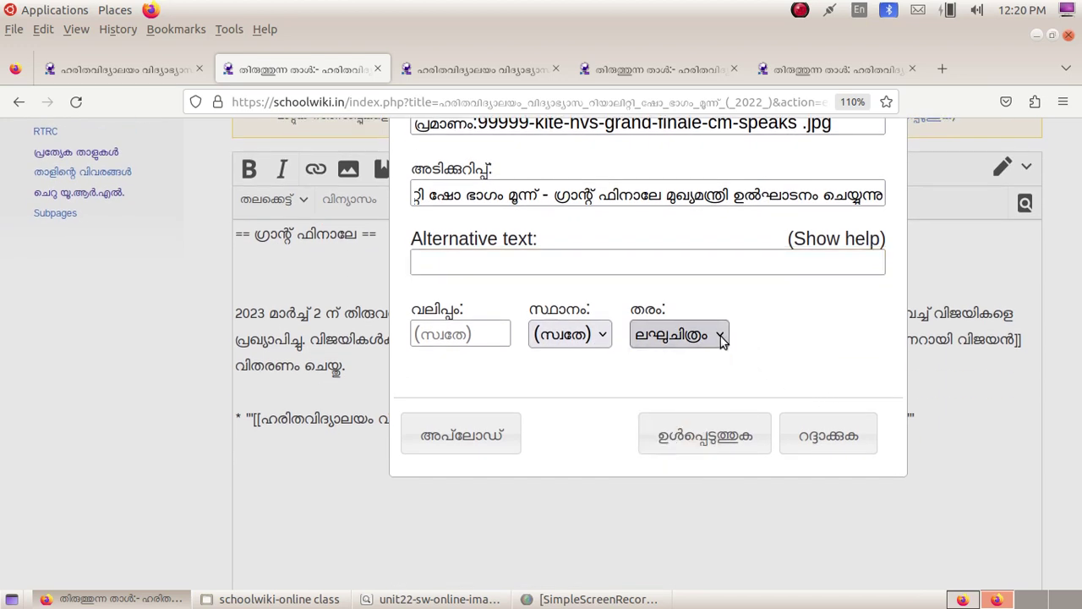
pyautogui.click(601, 338)
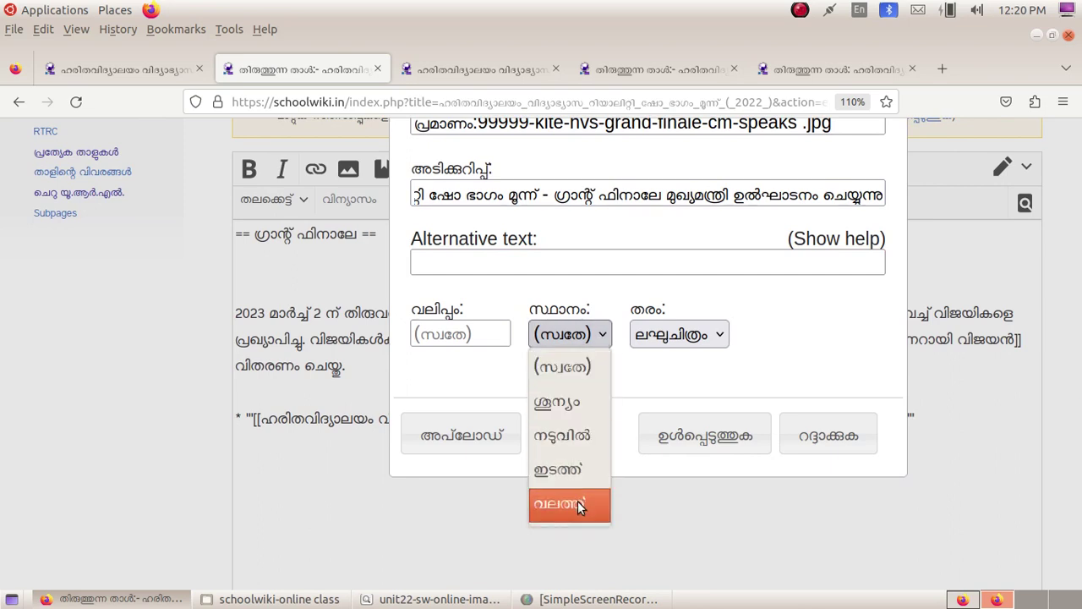
pyautogui.click(846, 319)
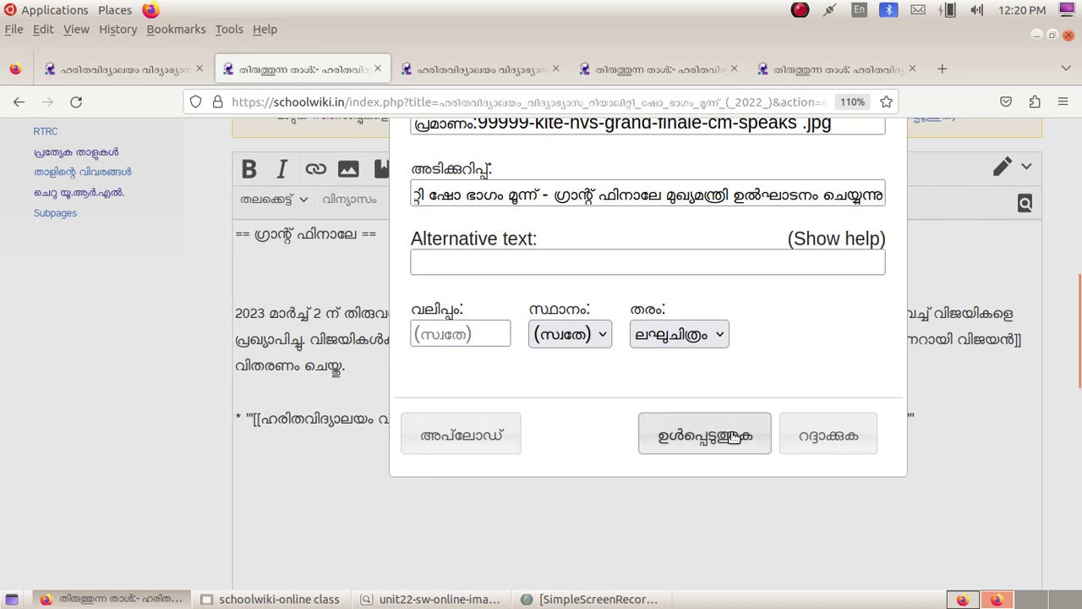
# Step: Insert the thumbnail markup for 99999-kite-hvs-grand-finale-cm-speaks .jpg and check its file name and thumb keyword
pyautogui.click(732, 436)
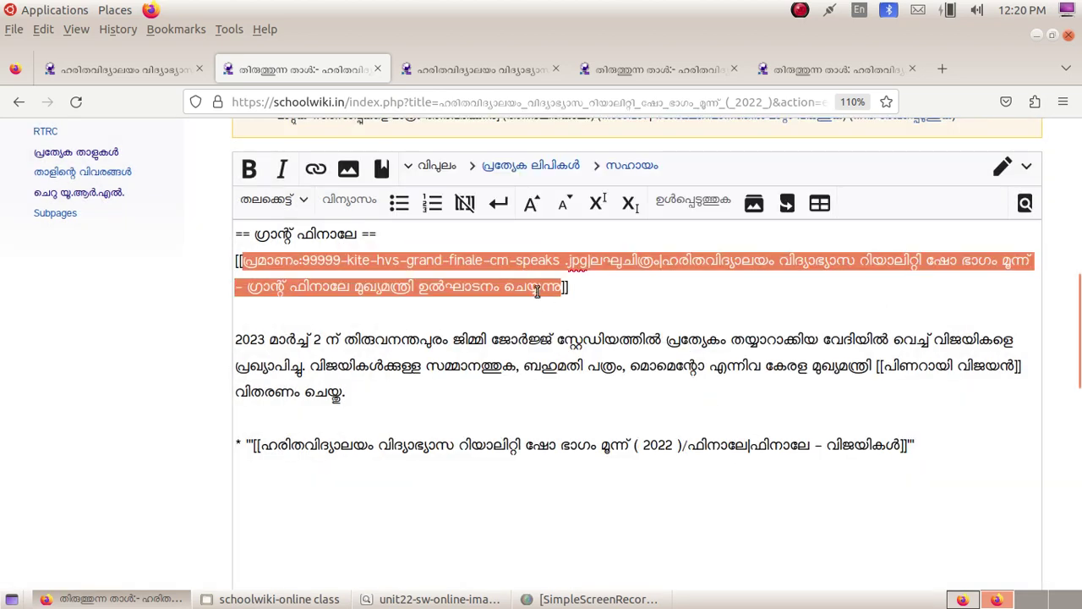
pyautogui.click(608, 300)
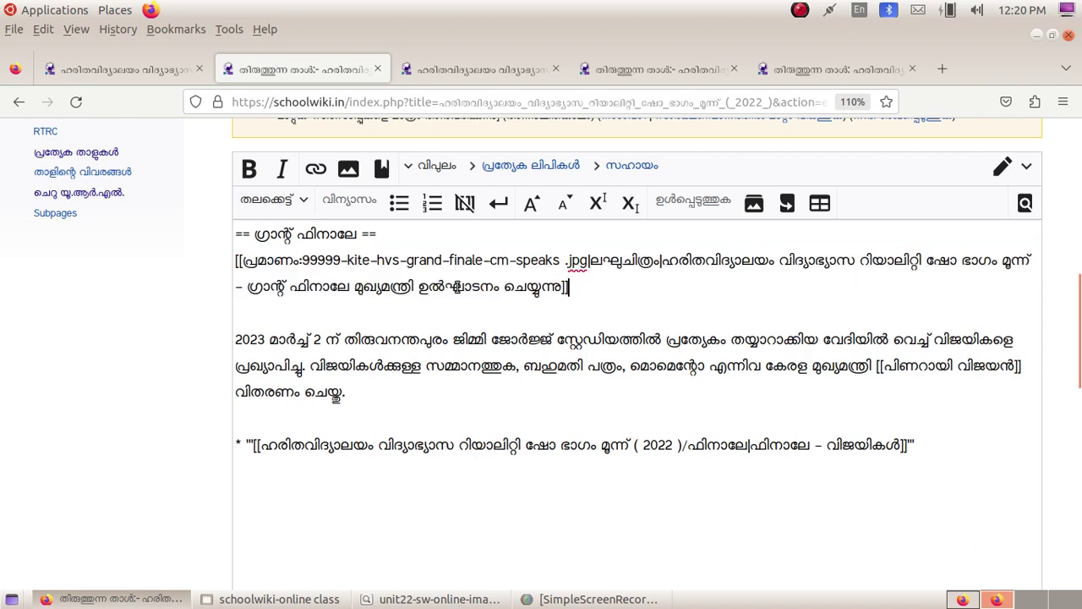
pyautogui.moveTo(244, 260); pyautogui.dragTo(587, 262)
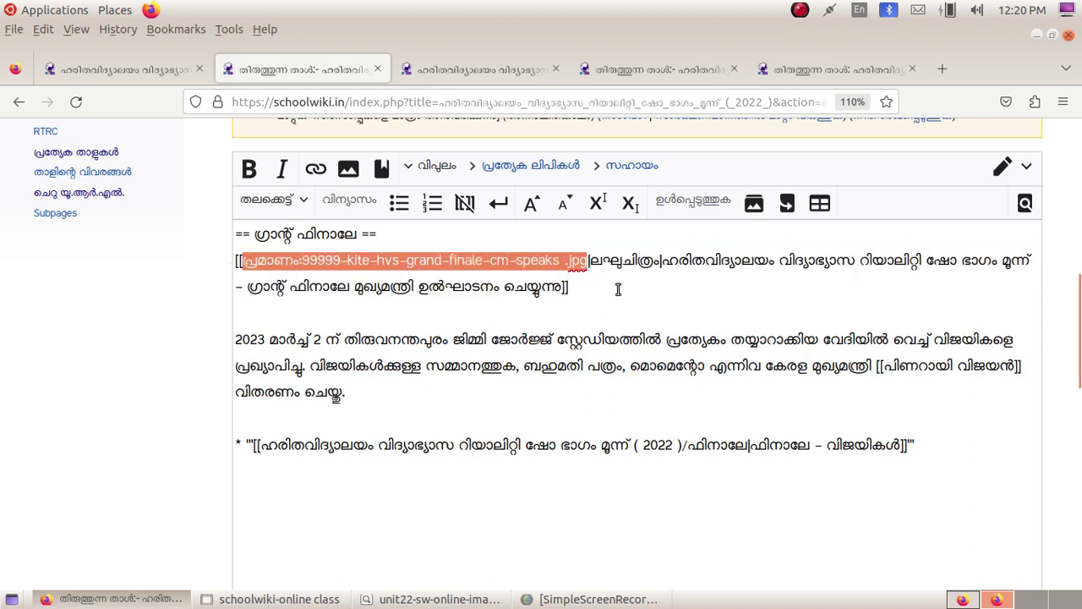
pyautogui.click(594, 262)
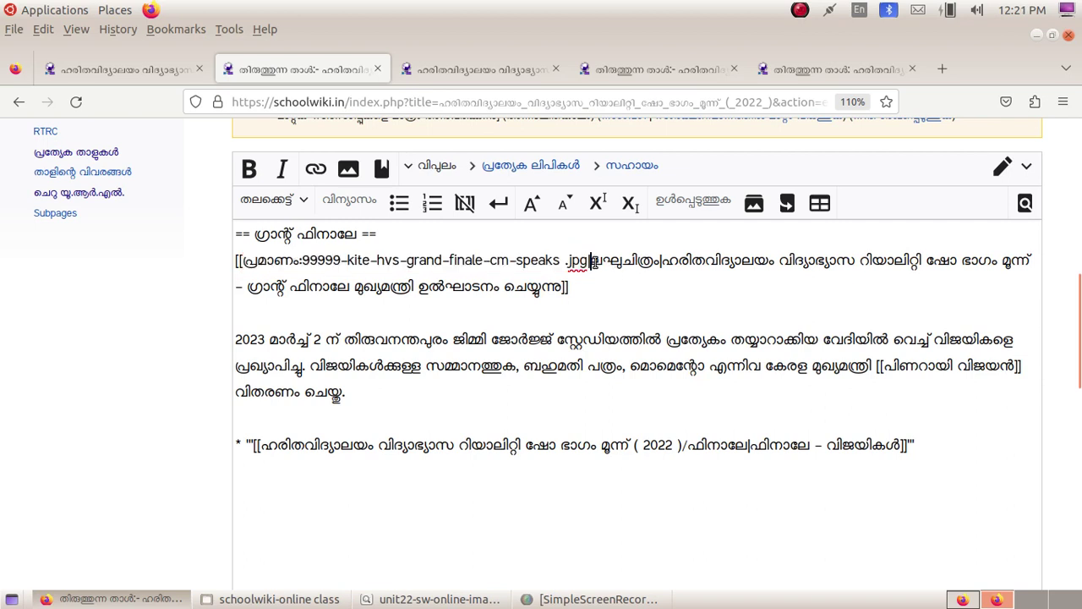
pyautogui.moveTo(592, 261); pyautogui.dragTo(657, 262)
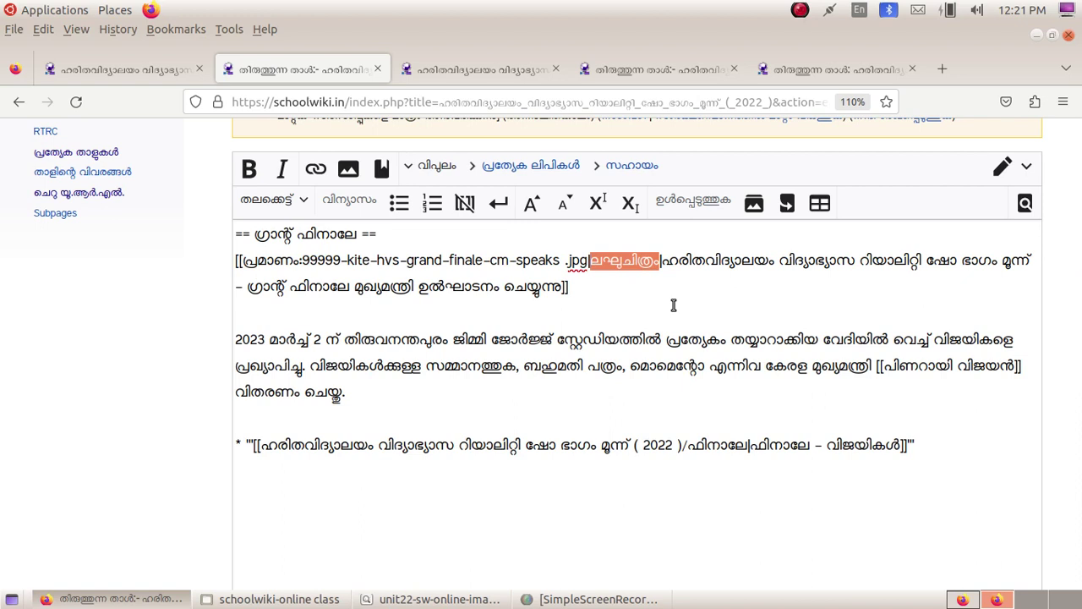
# Step: Check the inserted caption markup, then scroll down to the edit summary and buttons
pyautogui.moveTo(663, 260); pyautogui.dragTo(565, 288)
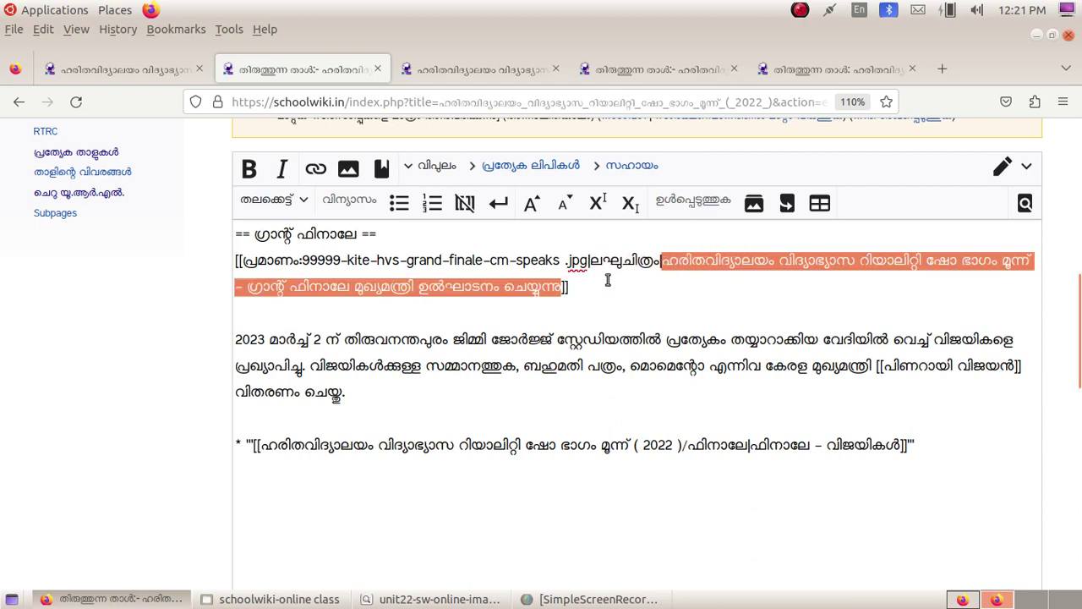
pyautogui.click(608, 280)
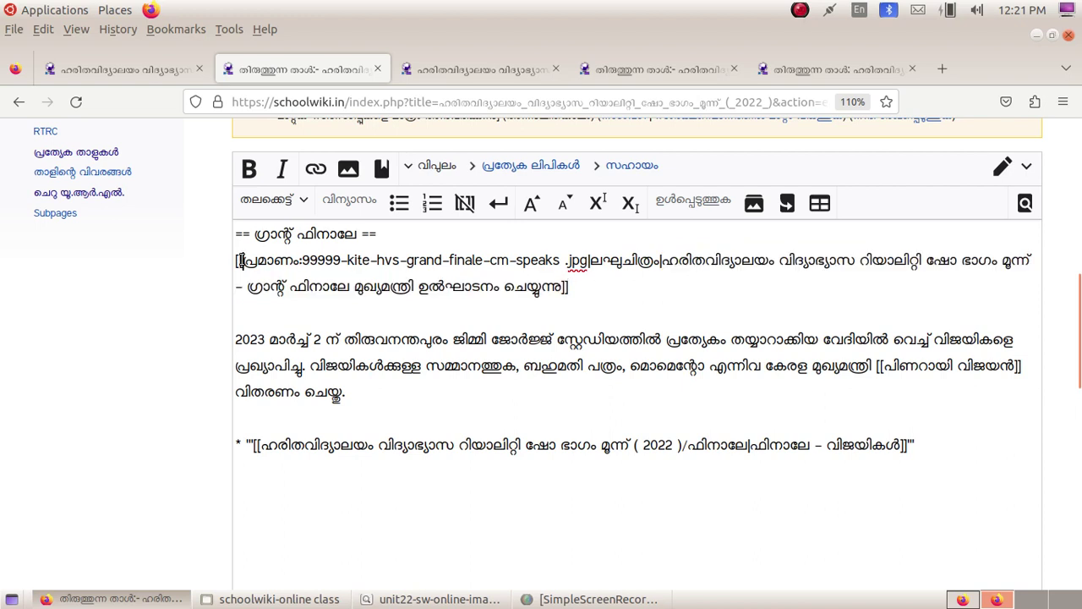
pyautogui.click(566, 288)
pyautogui.click(682, 314)
pyautogui.scroll(-5, 1079, 354)
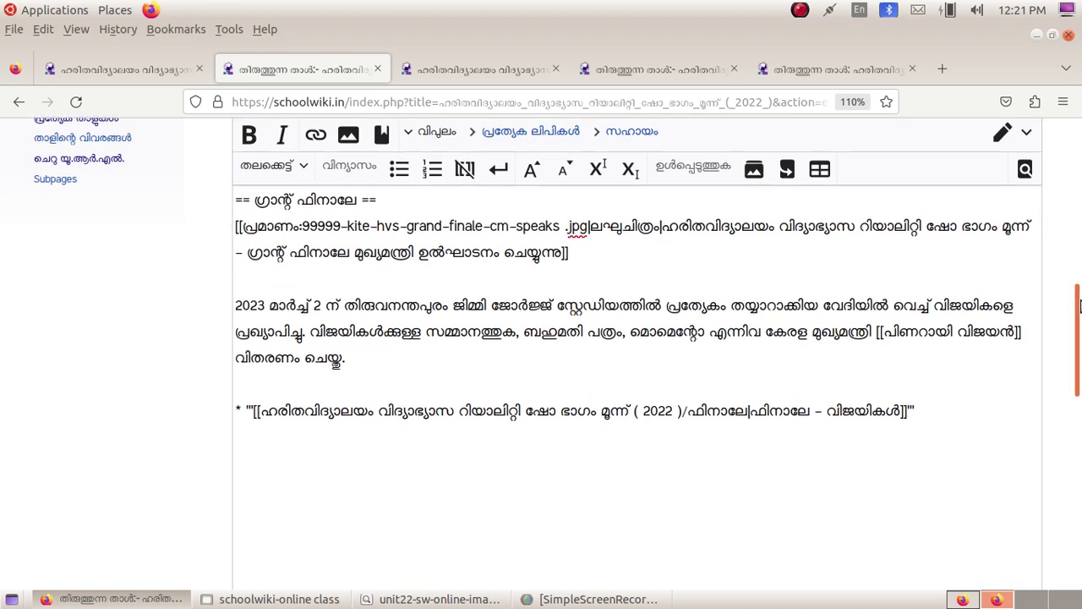
pyautogui.scroll(-2, 1079, 354)
pyautogui.scroll(5, 1079, 347)
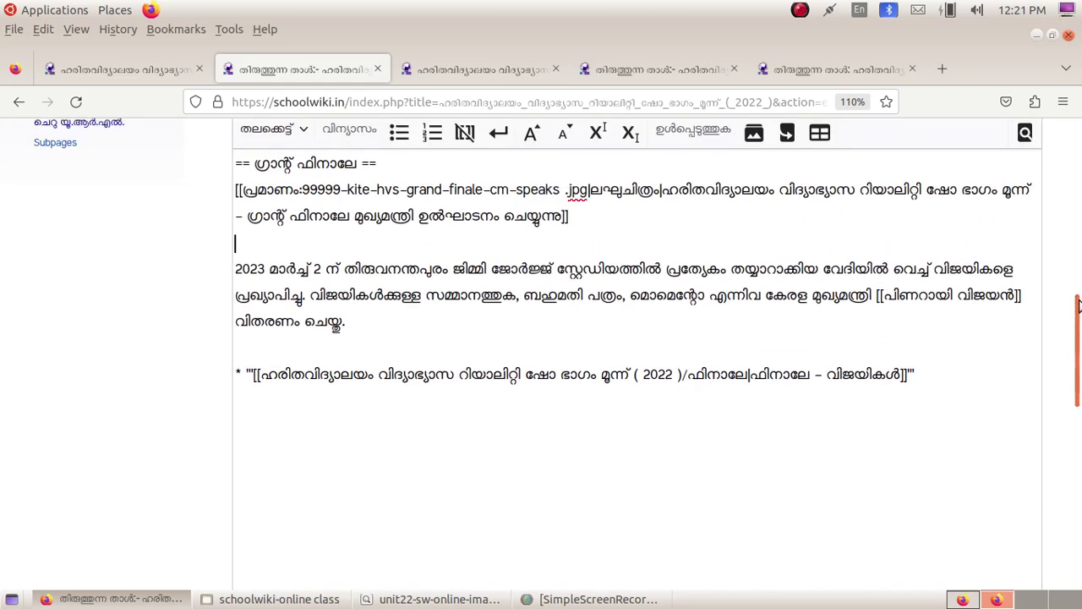
pyautogui.scroll(-3, 1078, 341)
pyautogui.scroll(-9, 1079, 341)
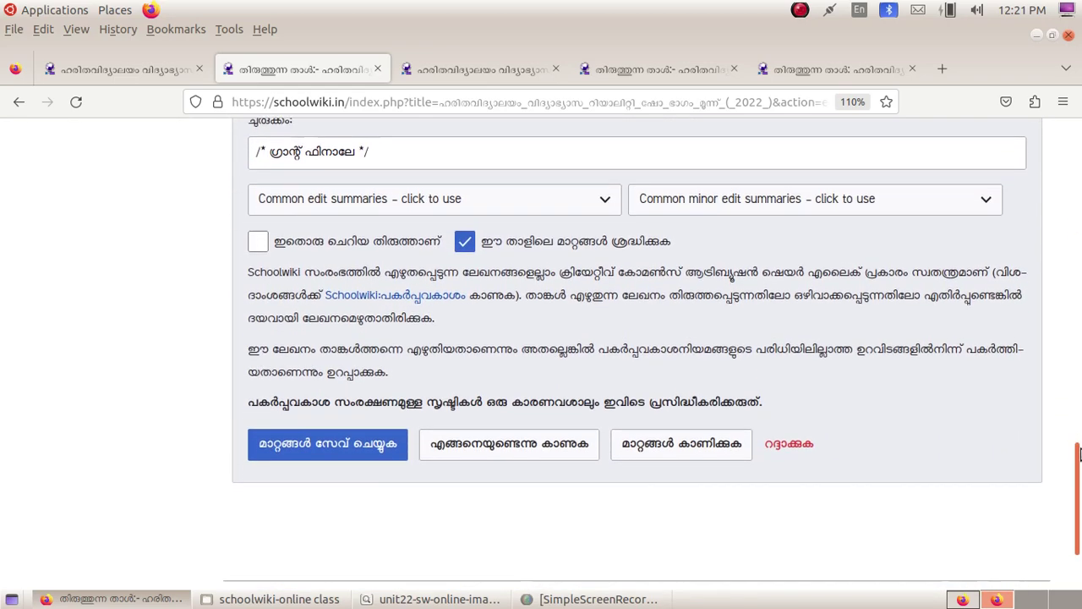
# Step: Preview the page and check the chief-minister thumbnail and caption beside the Grand Finale announcement
pyautogui.click(528, 446)
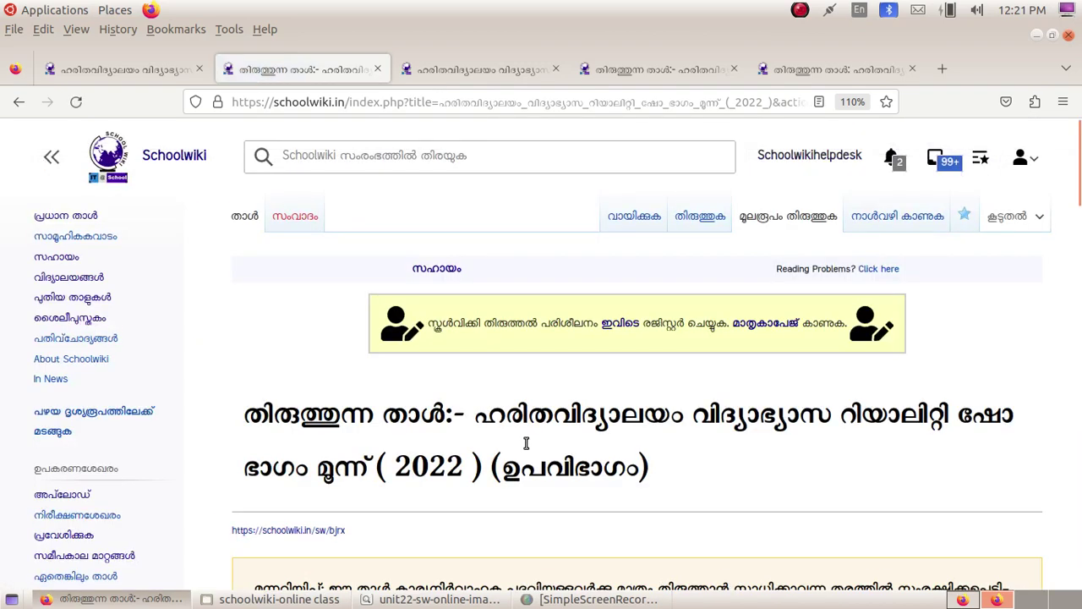
pyautogui.scroll(-5, 526, 446)
pyautogui.scroll(-10, 526, 445)
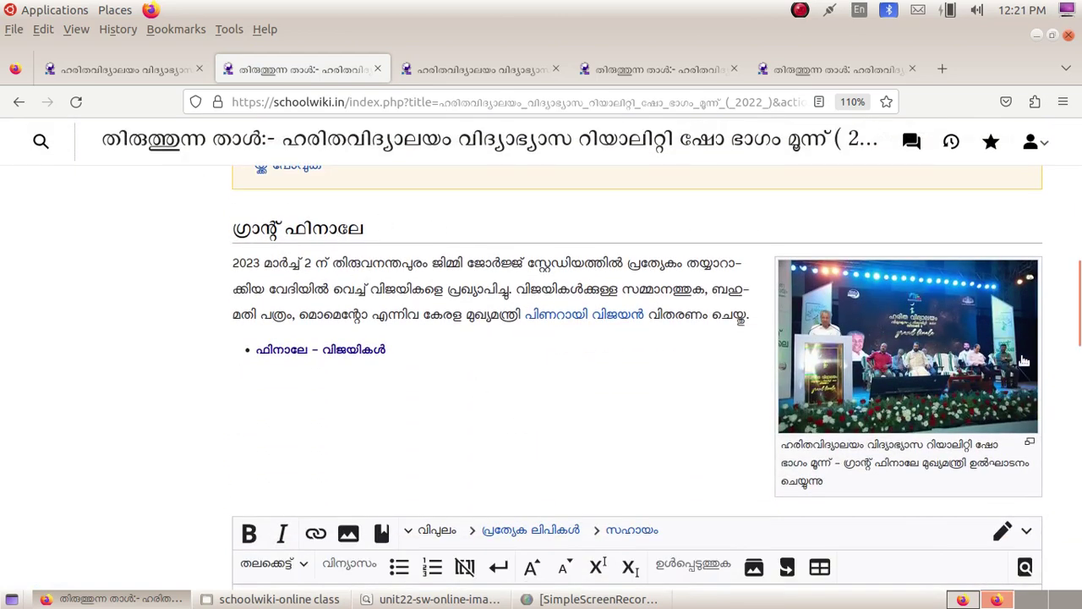
pyautogui.moveTo(918, 393)
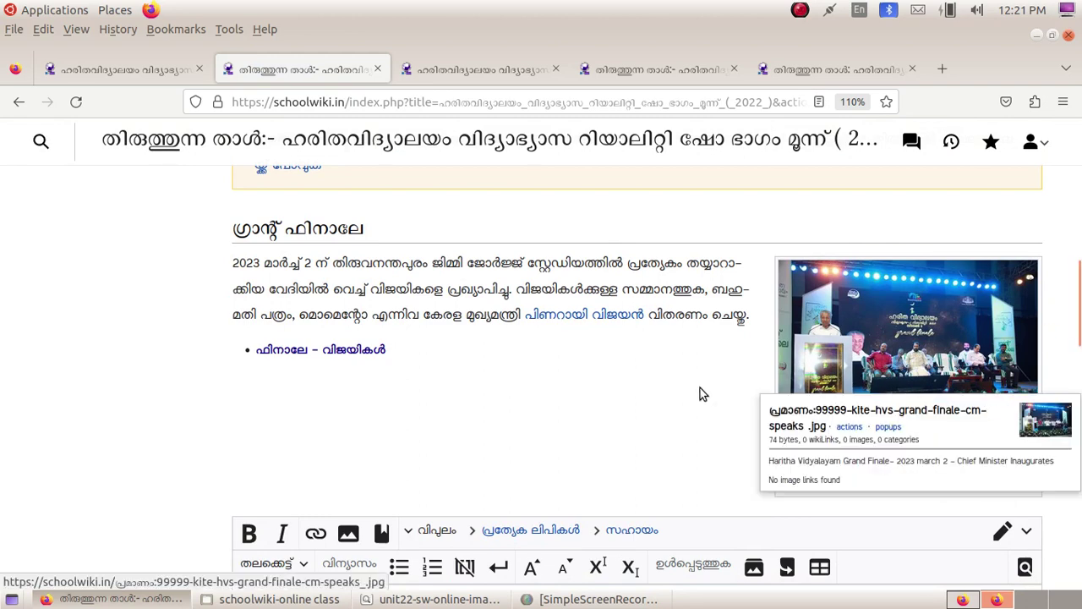
pyautogui.scroll(-5, 699, 393)
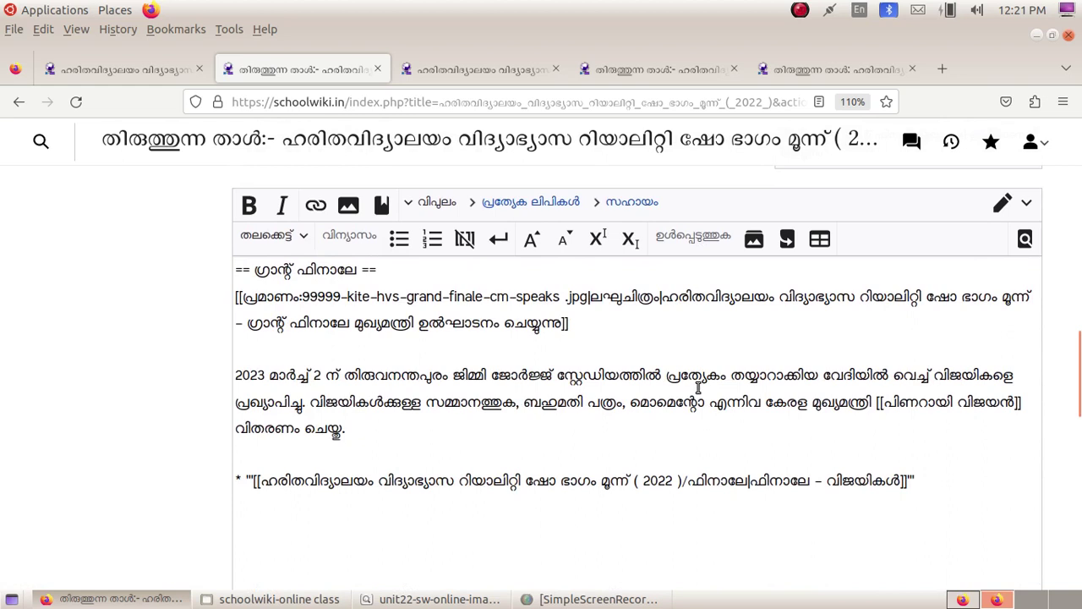
pyautogui.scroll(2, 698, 387)
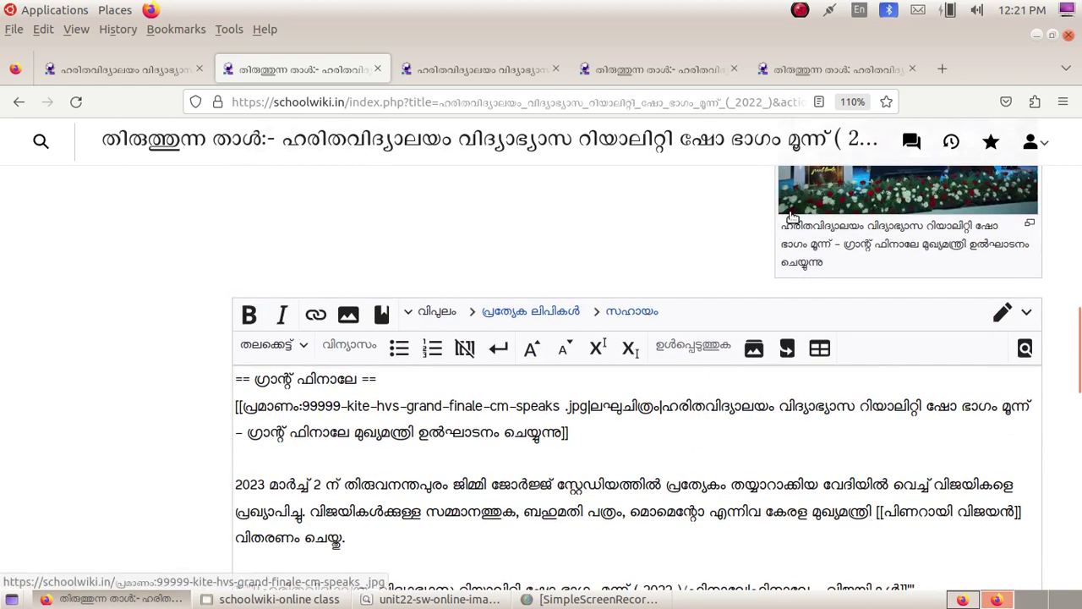
pyautogui.moveTo(991, 196)
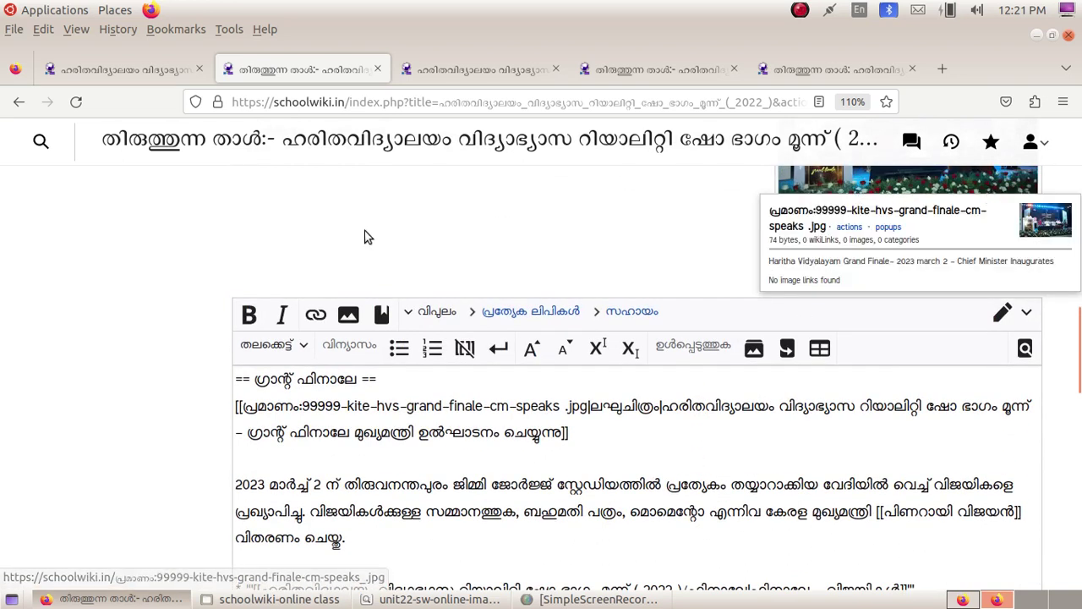
pyautogui.click(272, 351)
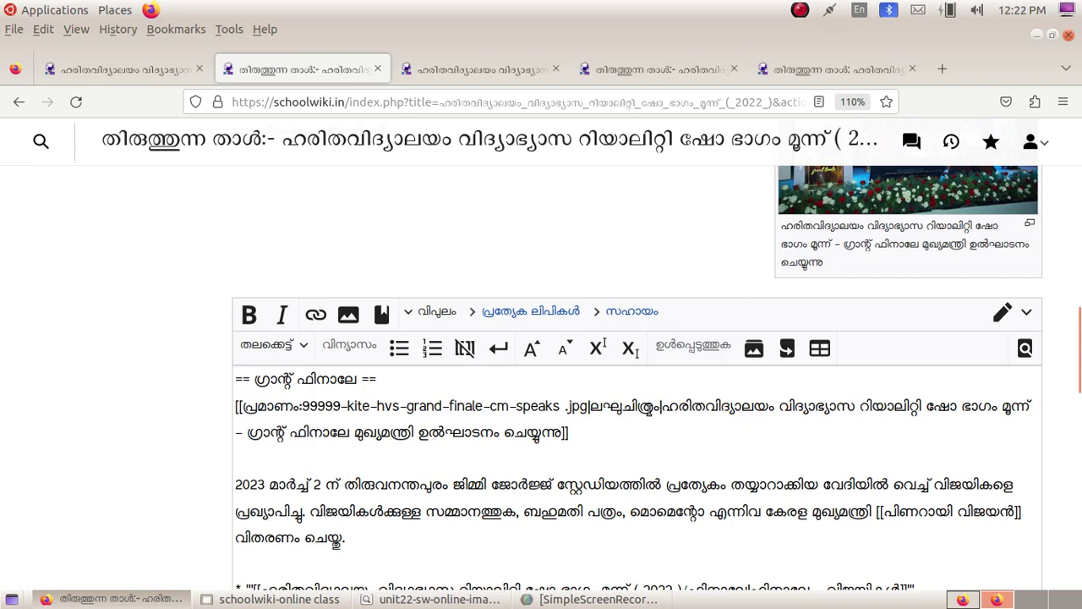
pyautogui.click(664, 407)
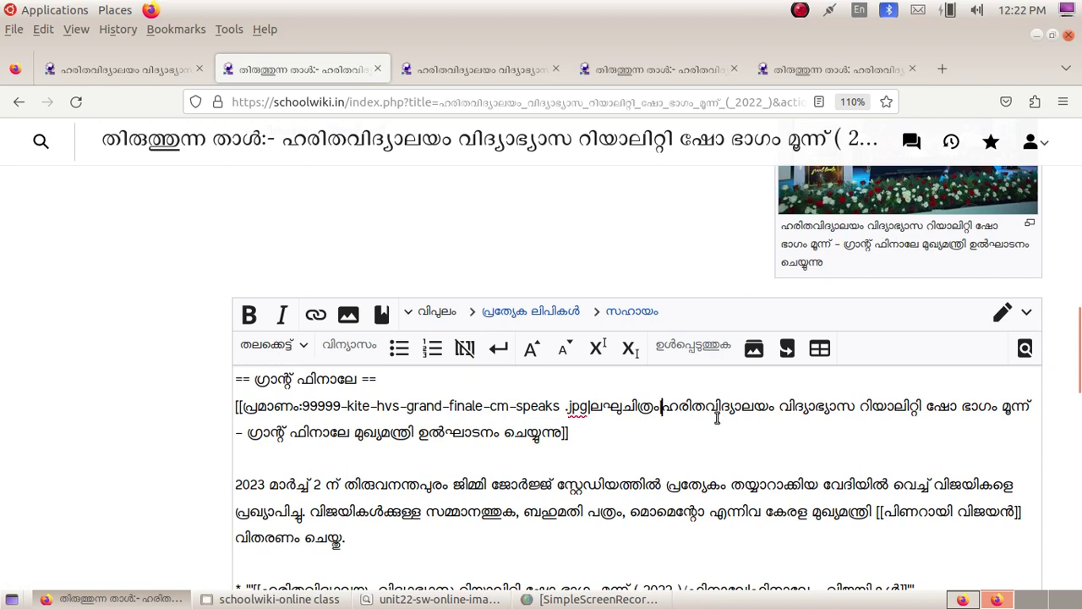